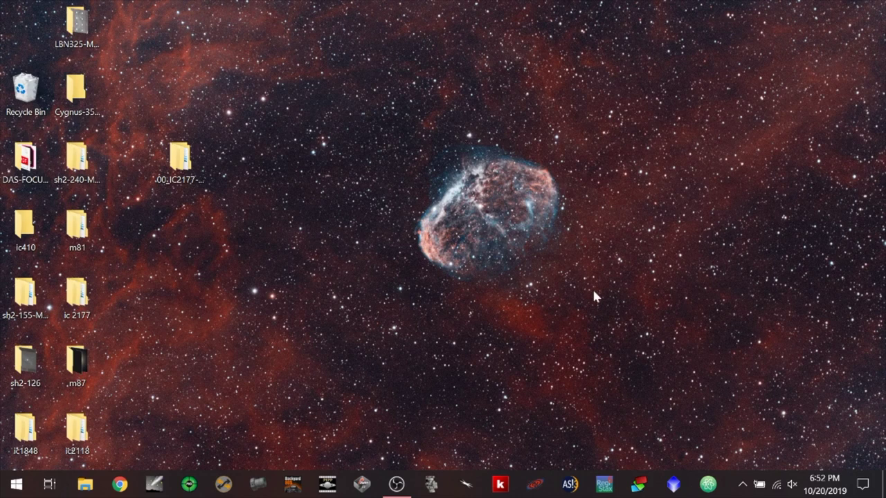
# - Start DeepSkyStacker and load all the light frames from the Lights/Ha folder of 00_IC2177-Video
pyautogui.click(639, 484)
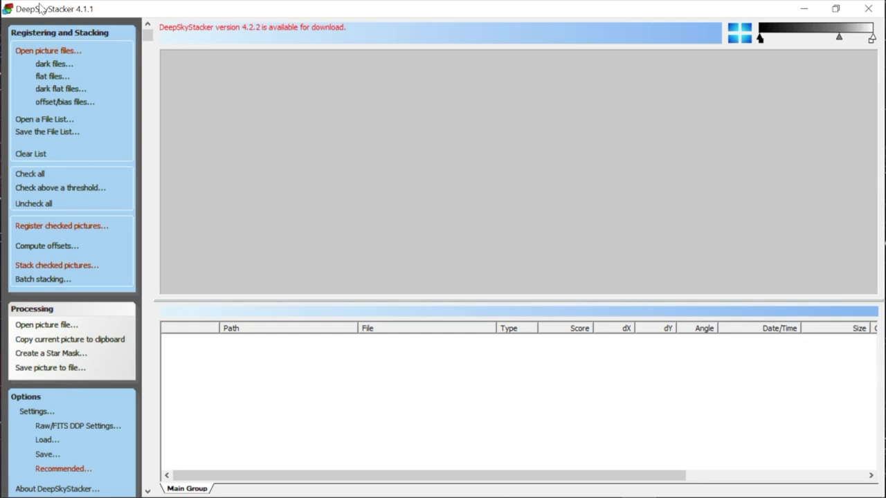
pyautogui.click(58, 52)
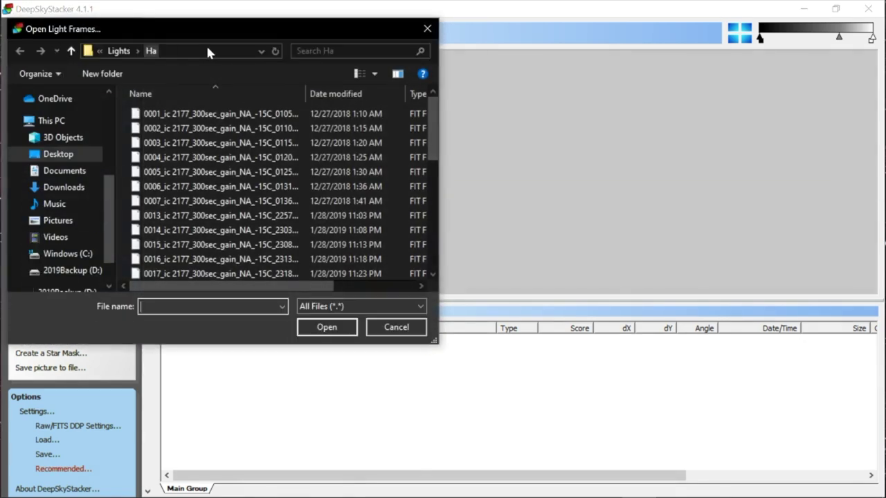
pyautogui.click(119, 52)
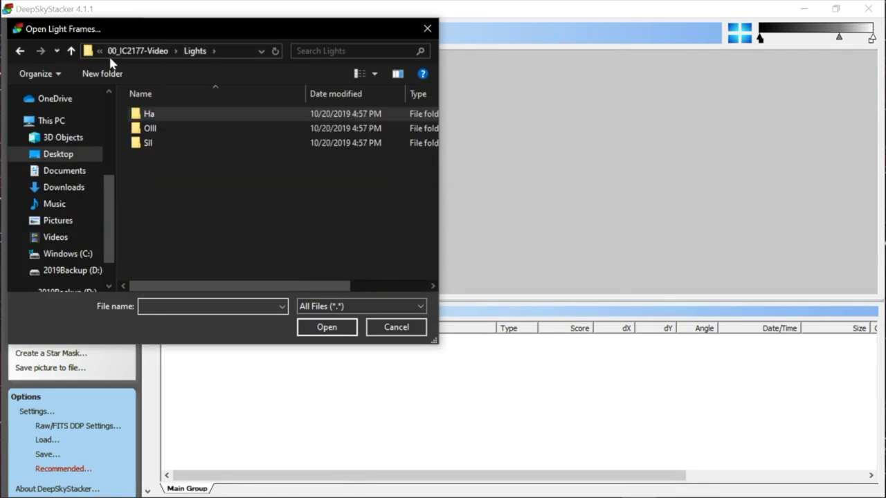
pyautogui.click(148, 52)
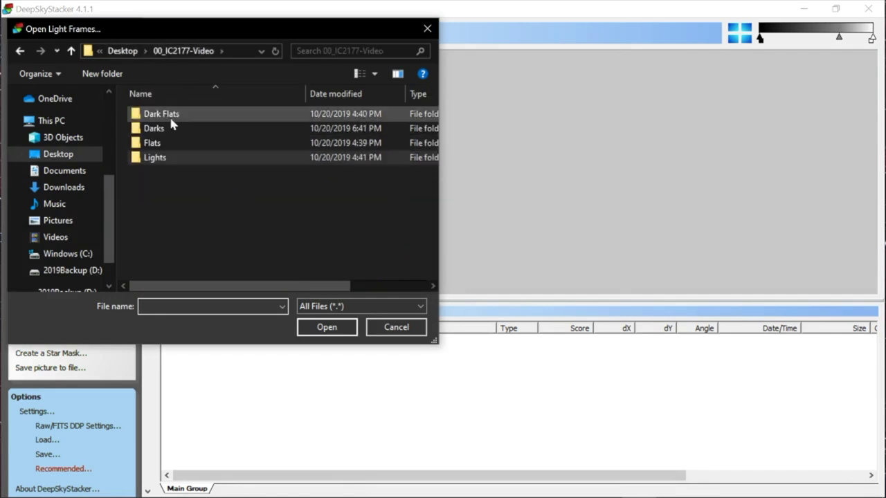
pyautogui.click(173, 158)
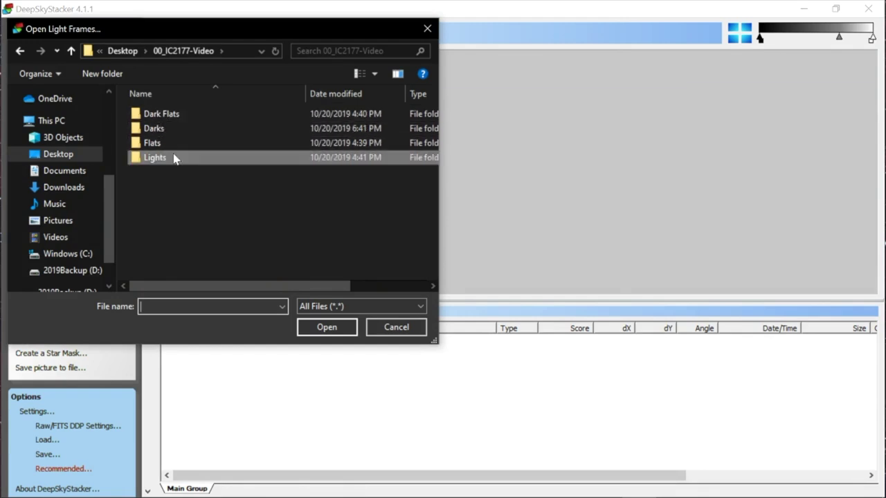
pyautogui.doubleClick(157, 158)
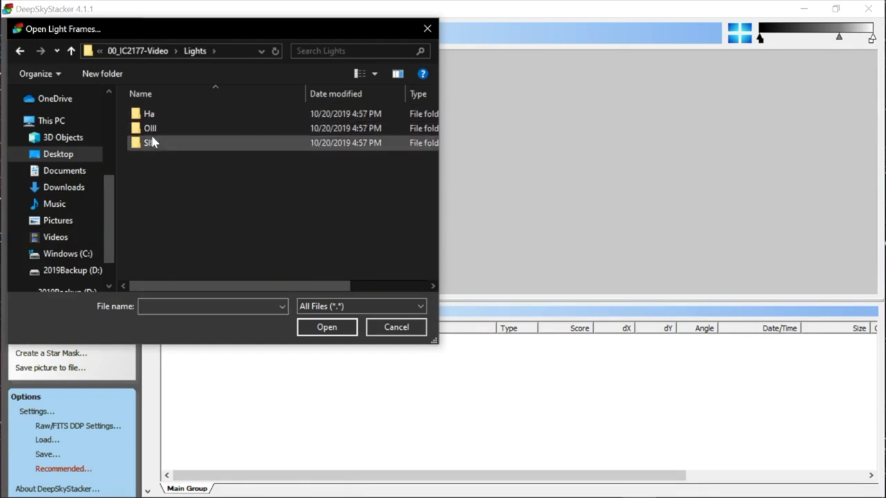
pyautogui.doubleClick(148, 115)
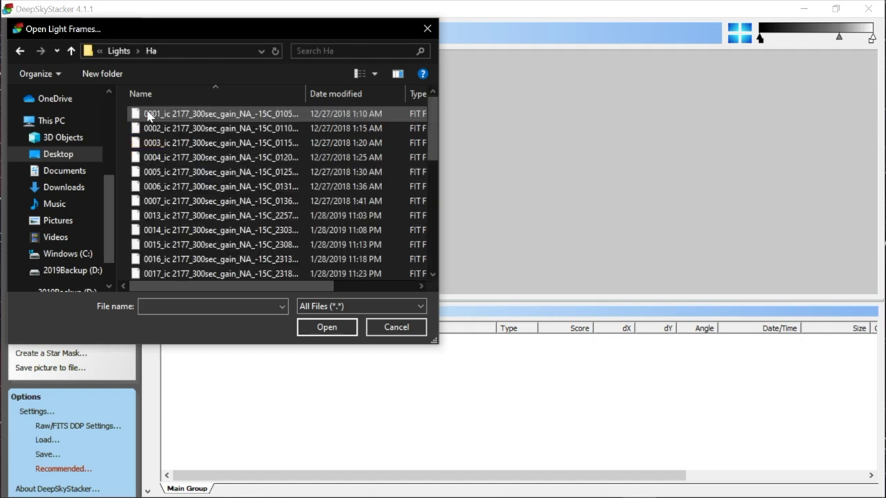
pyautogui.click(154, 117)
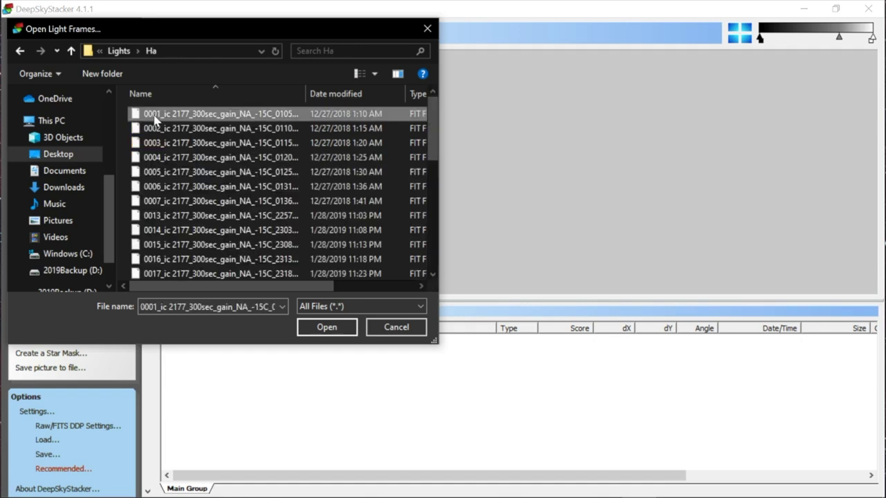
pyautogui.hotkey('ctrl', 'a')
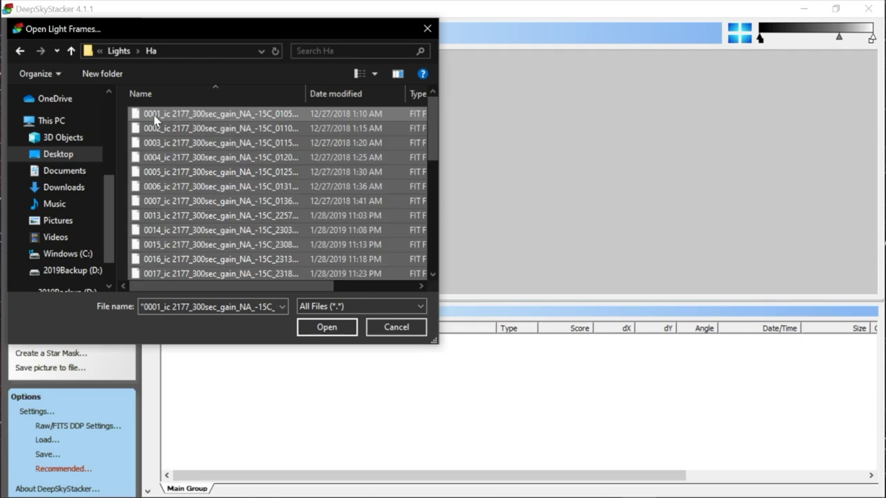
pyautogui.click(327, 327)
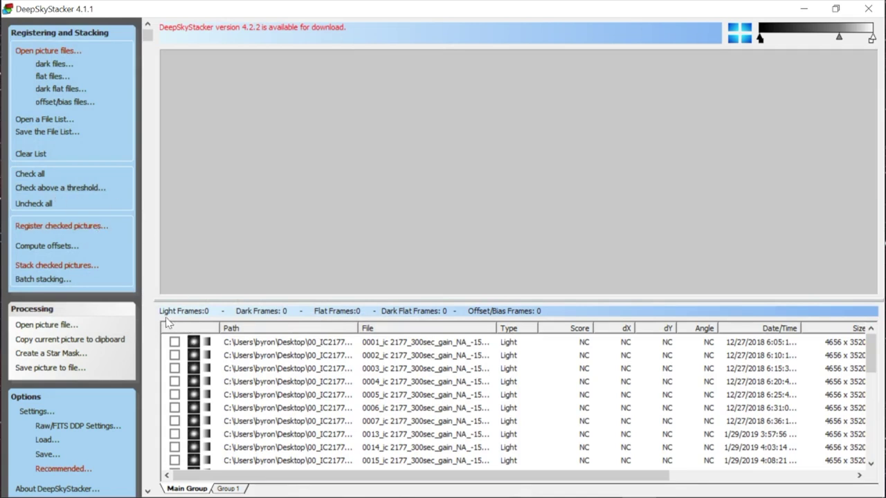
# - Look through the loaded light frames and check all of them for stacking
pyautogui.scroll(-7, 312, 422)
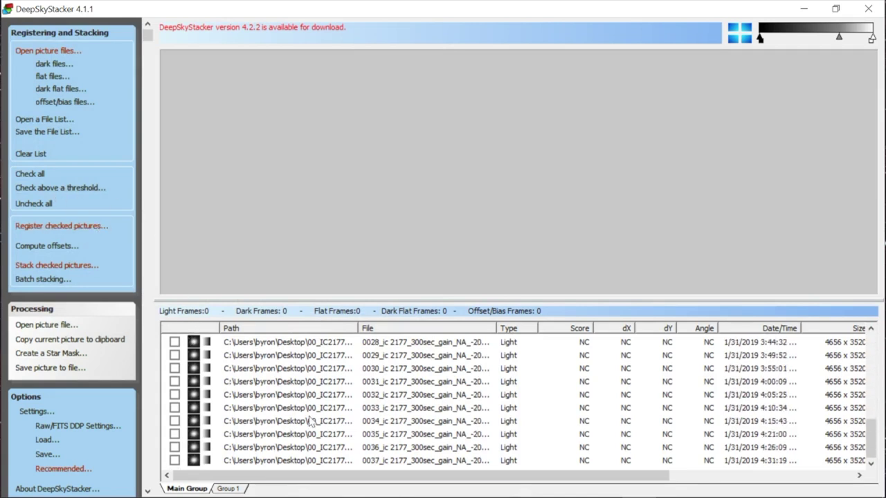
pyautogui.scroll(7, 310, 421)
pyautogui.scroll(-7, 311, 421)
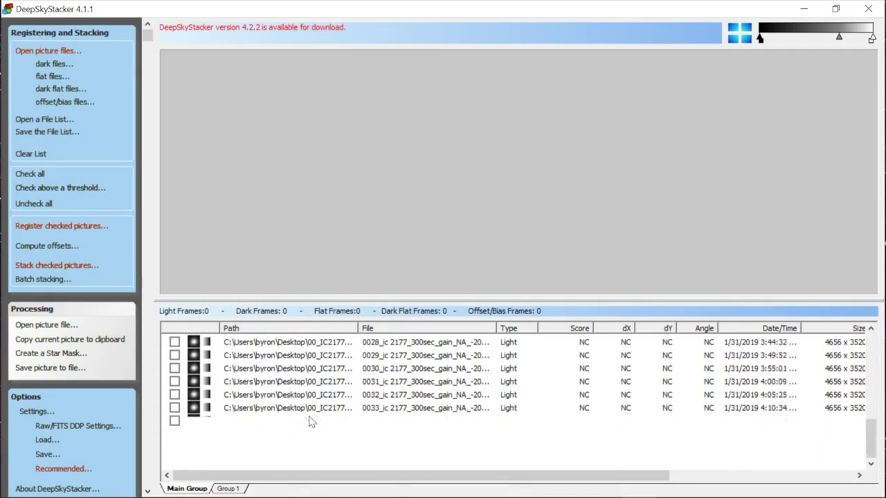
pyautogui.scroll(7, 312, 421)
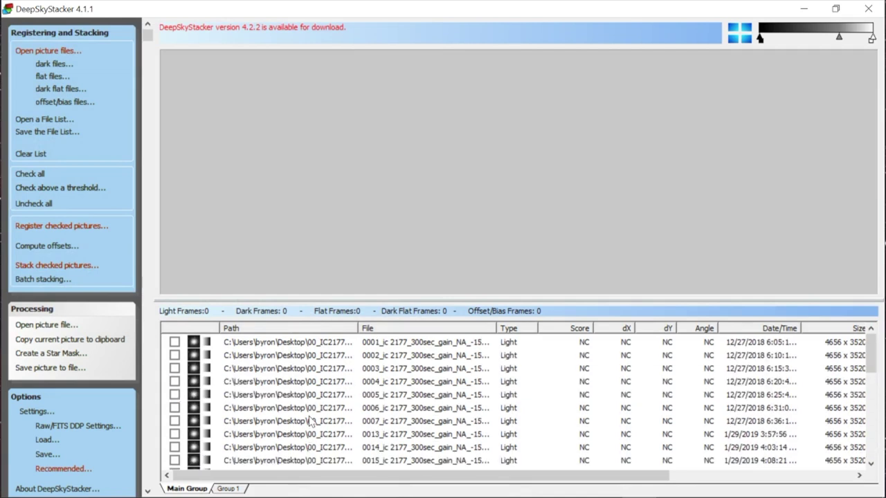
pyautogui.click(33, 175)
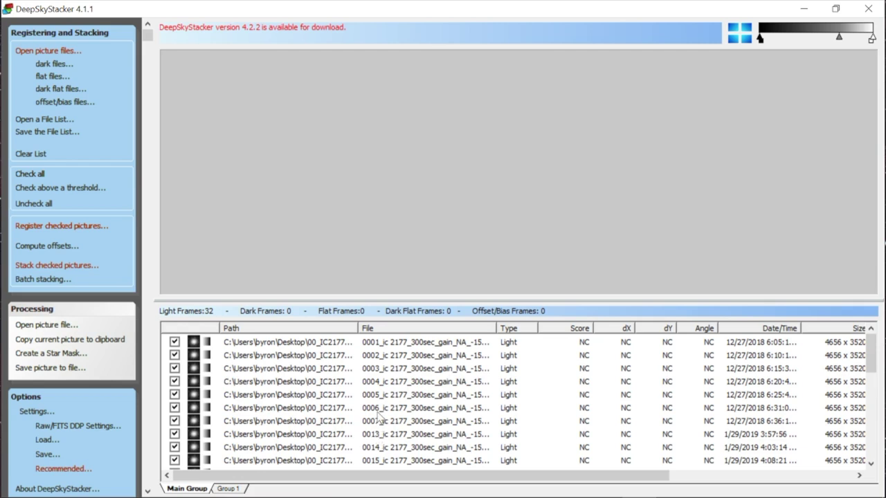
# - Preview light frame 0001, brighten its display by lowering the midtone level, and inspect the nebula and stars up close
pyautogui.click(382, 344)
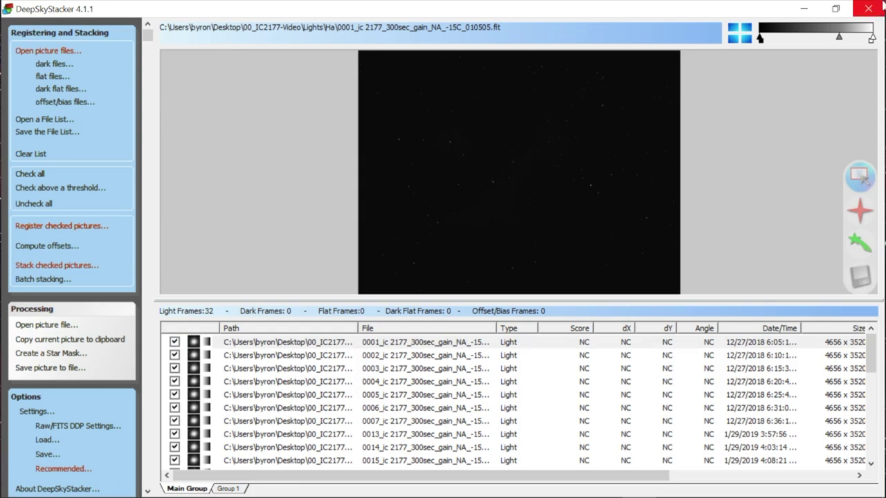
pyautogui.moveTo(839, 40); pyautogui.dragTo(784, 41)
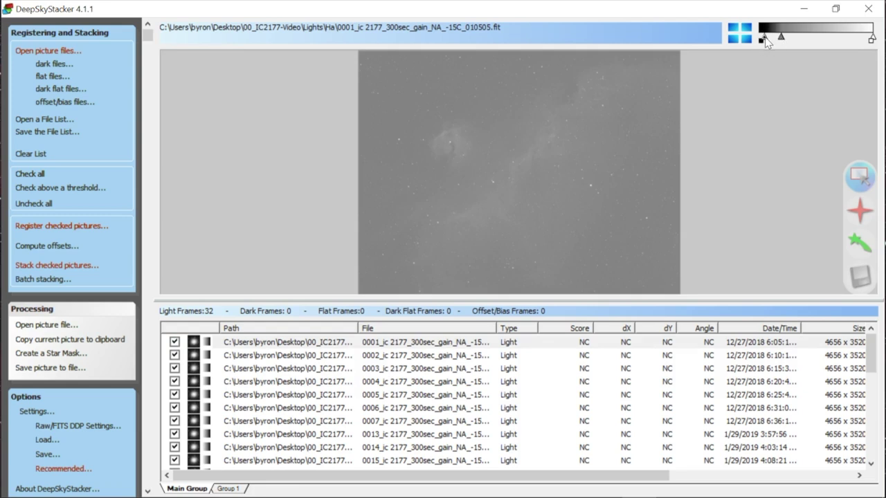
pyautogui.moveTo(781, 39); pyautogui.dragTo(806, 39)
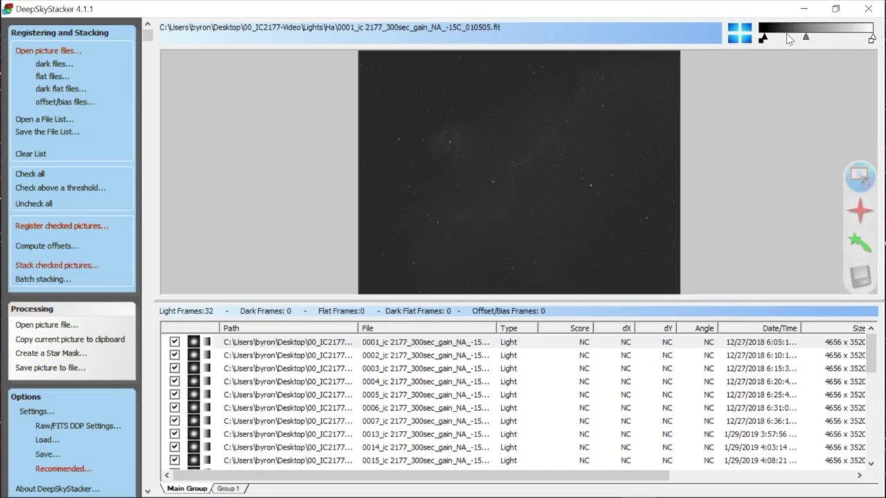
pyautogui.moveTo(806, 38); pyautogui.dragTo(787, 39)
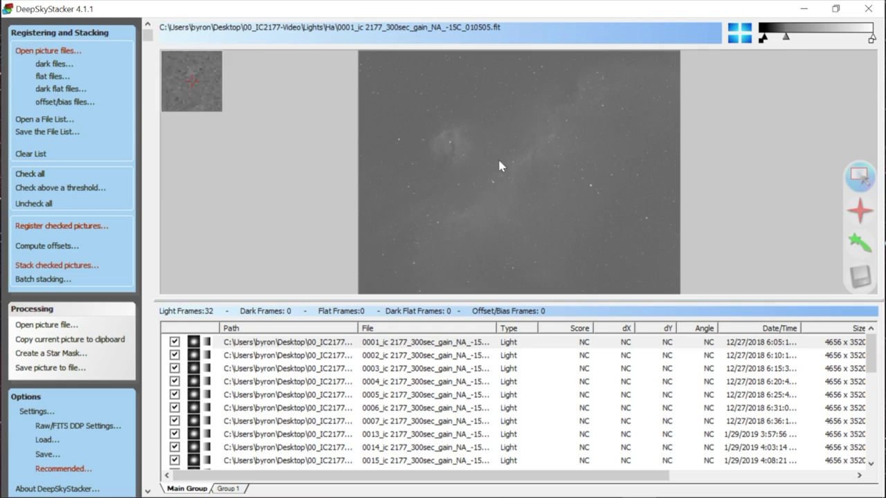
pyautogui.scroll(2, 499, 165)
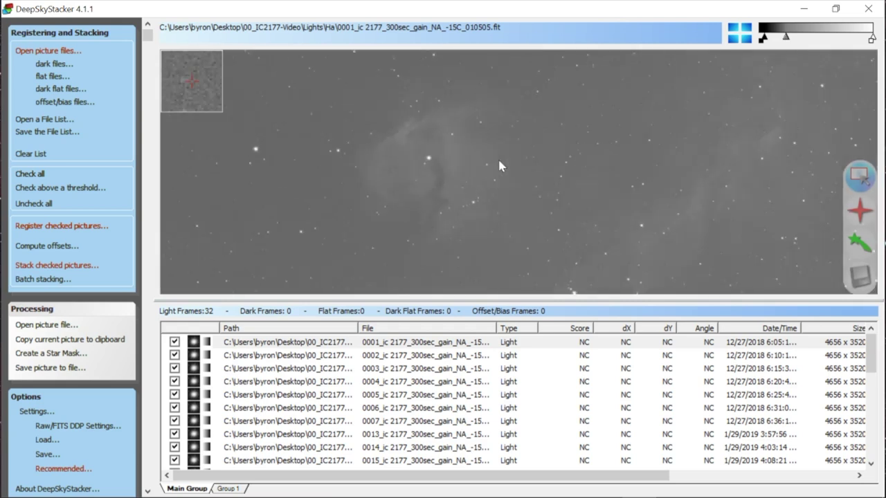
pyautogui.scroll(1, 499, 165)
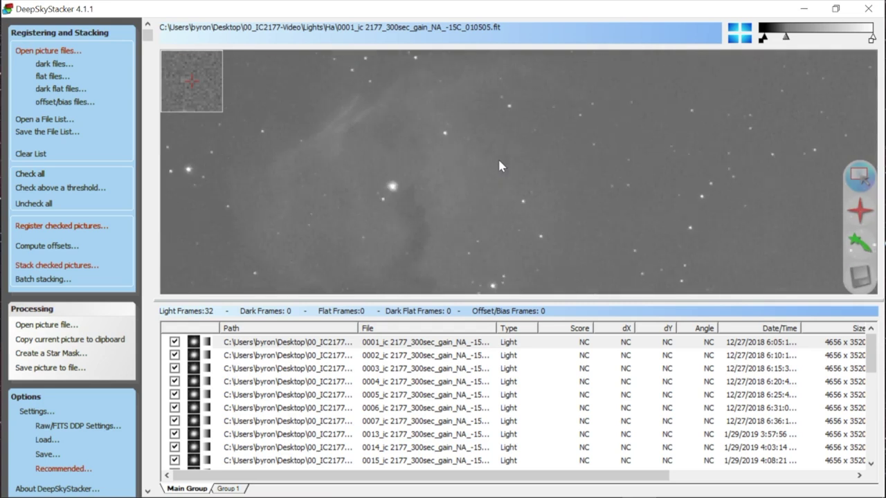
pyautogui.scroll(-3, 499, 165)
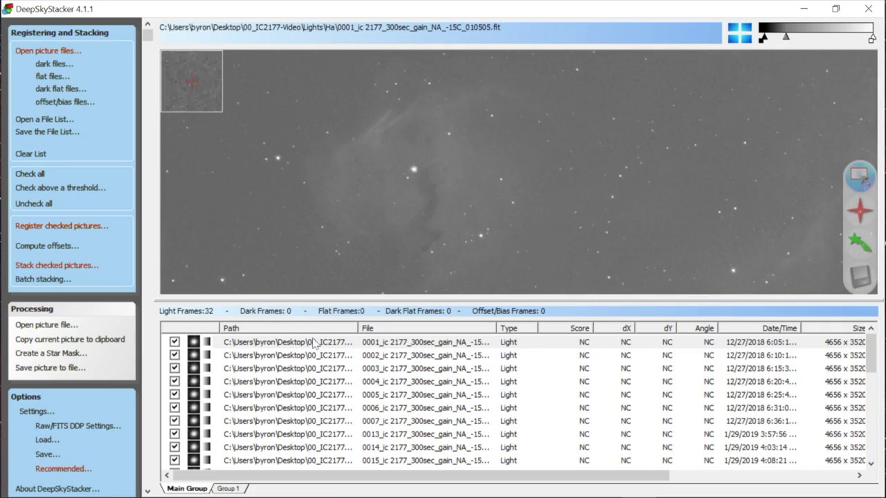
# - Preview light frame 0002, mark a wide rectangle in its lower-left star field, and compare frames 0003 and 0001
pyautogui.click(261, 356)
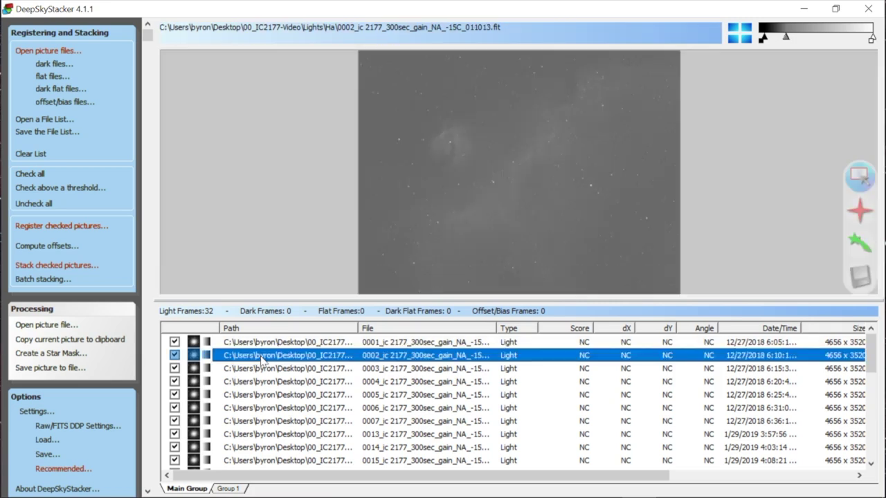
pyautogui.scroll(2, 496, 220)
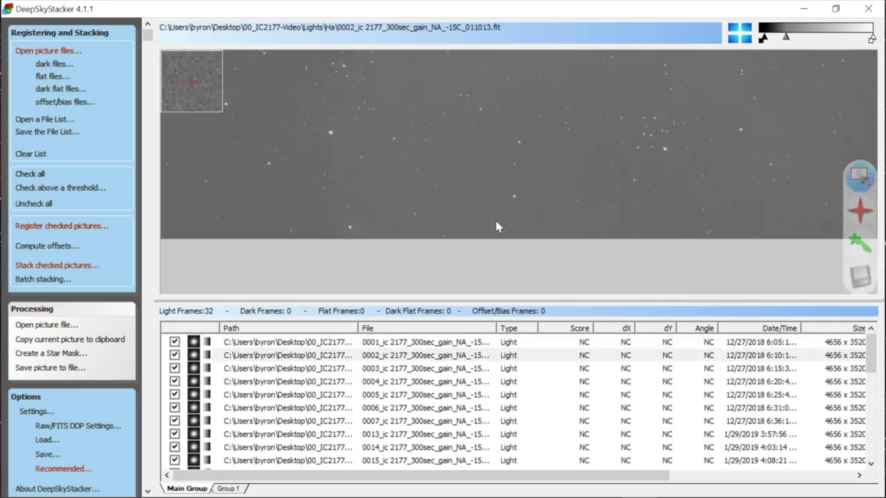
pyautogui.moveTo(234, 153); pyautogui.dragTo(448, 202)
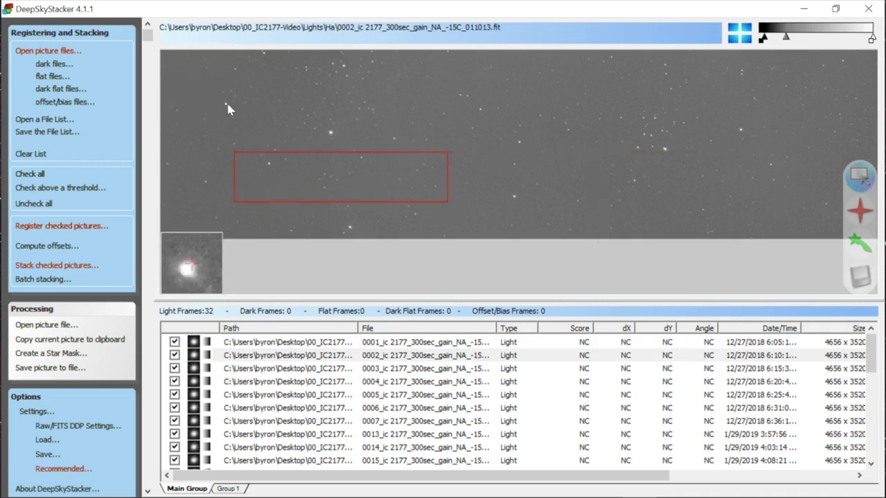
pyautogui.click(259, 368)
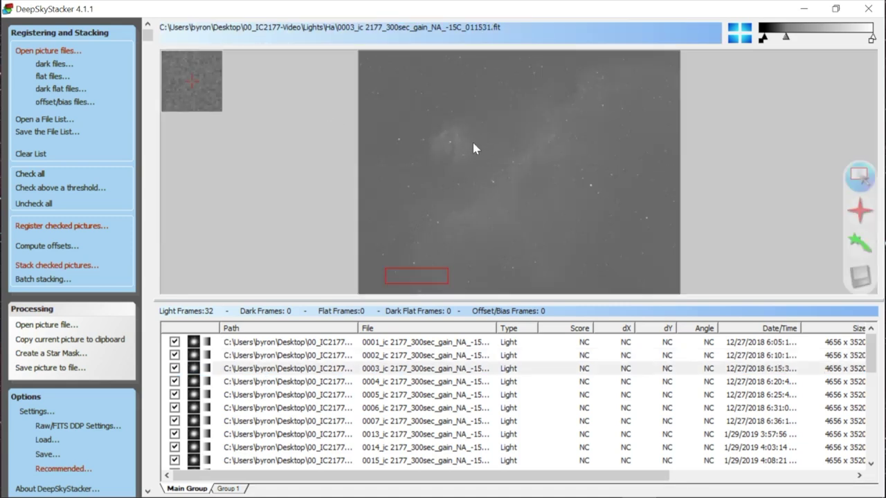
pyautogui.click(263, 342)
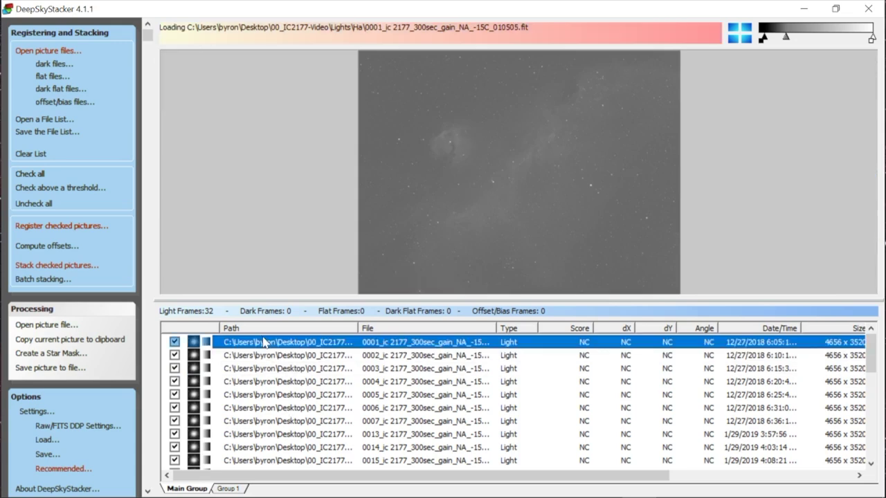
# - Add the dark frames darks_Ha_300sec_1x1__frame1.fit through frame15.fit from the Darks folder
pyautogui.click(50, 64)
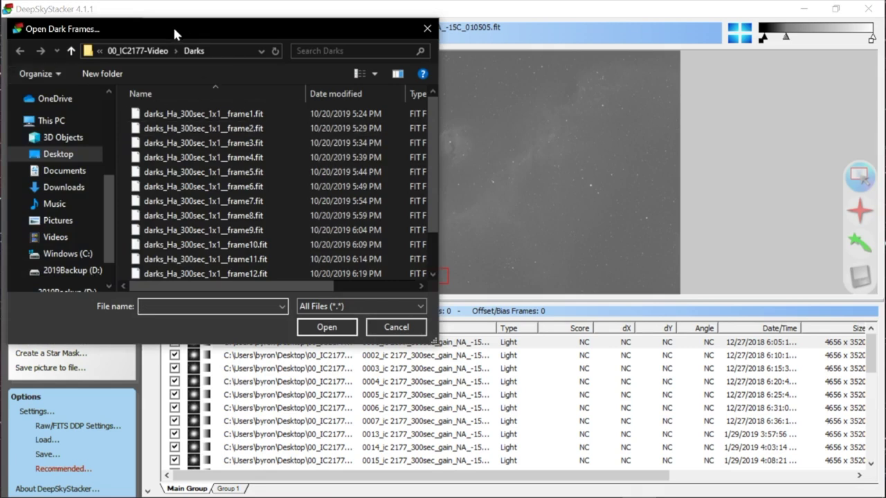
pyautogui.click(154, 114)
pyautogui.scroll(-1, 166, 242)
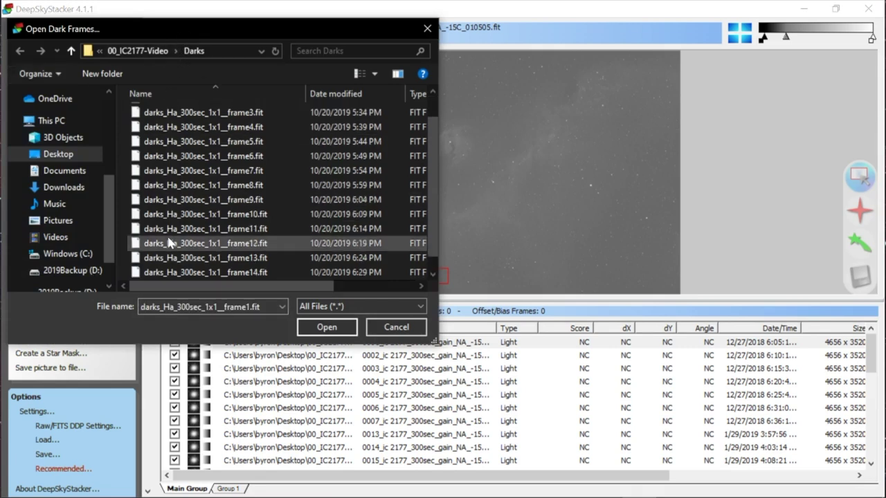
pyautogui.keyDown('shift'); pyautogui.click(170, 272); pyautogui.keyUp('shift')
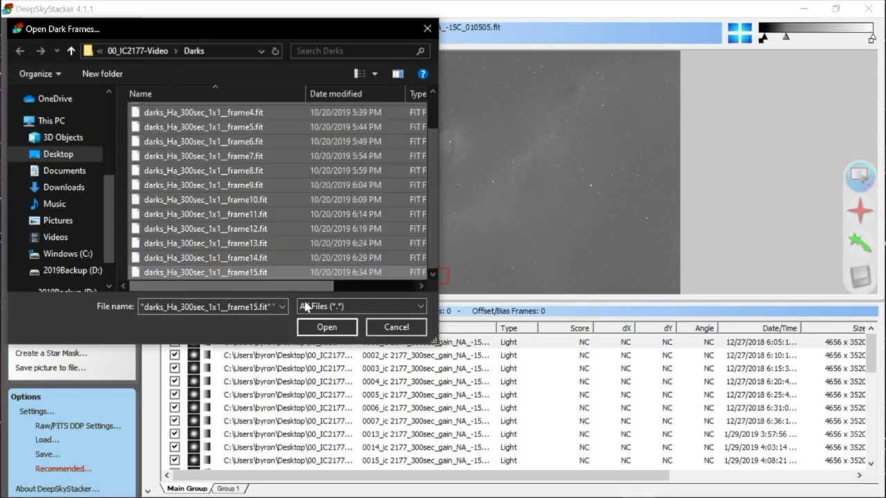
pyautogui.click(309, 330)
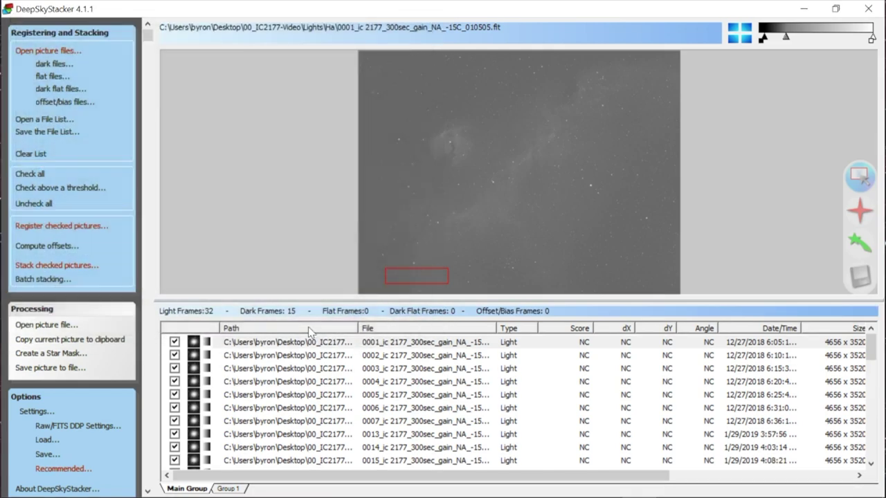
# - Add the Ha flat frames 0001 through 0029 from the Flats/Ha folder
pyautogui.click(52, 76)
pyautogui.click(215, 115)
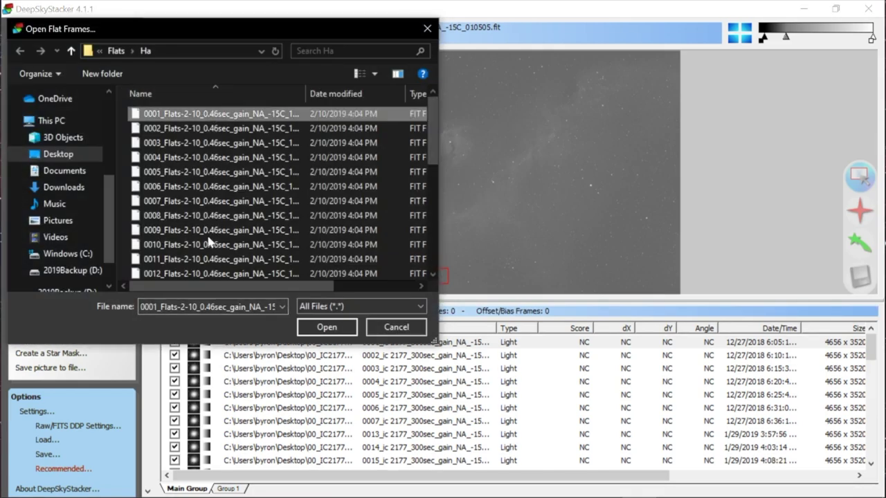
pyautogui.scroll(-6, 208, 242)
pyautogui.keyDown('shift'); pyautogui.click(205, 272); pyautogui.keyUp('shift')
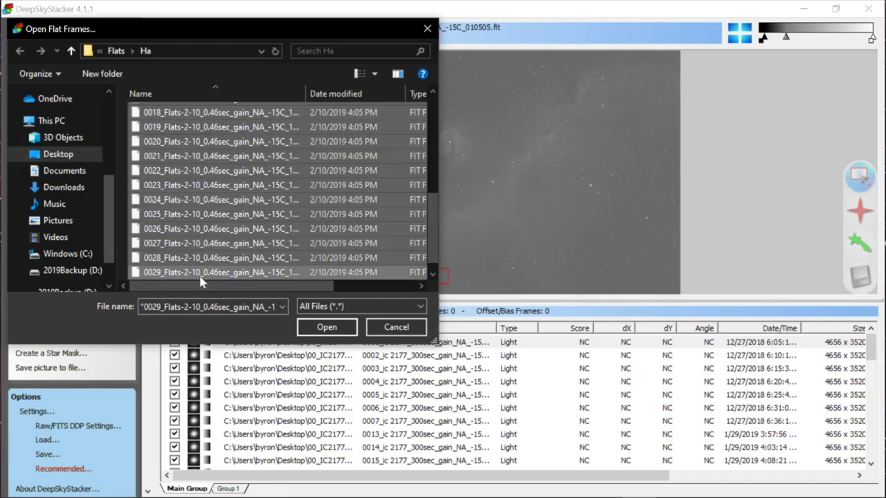
pyautogui.click(311, 325)
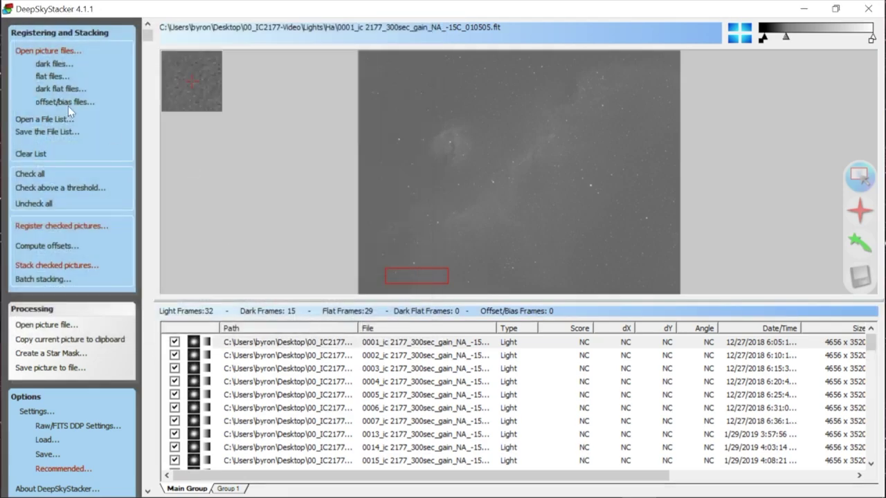
# - Add the Ha dark flat frames 0001 through 0020 from the Dark Flats/Ha folder to the Main Group
pyautogui.click(49, 87)
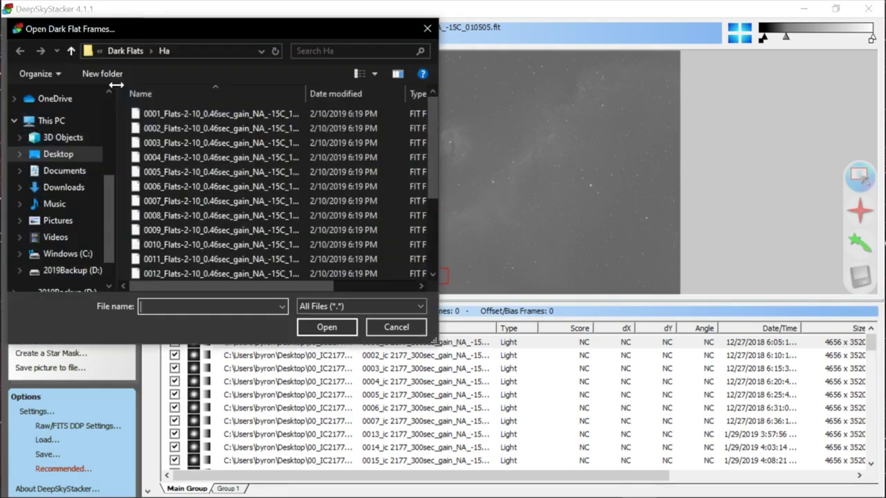
pyautogui.click(187, 117)
pyautogui.scroll(-3, 187, 119)
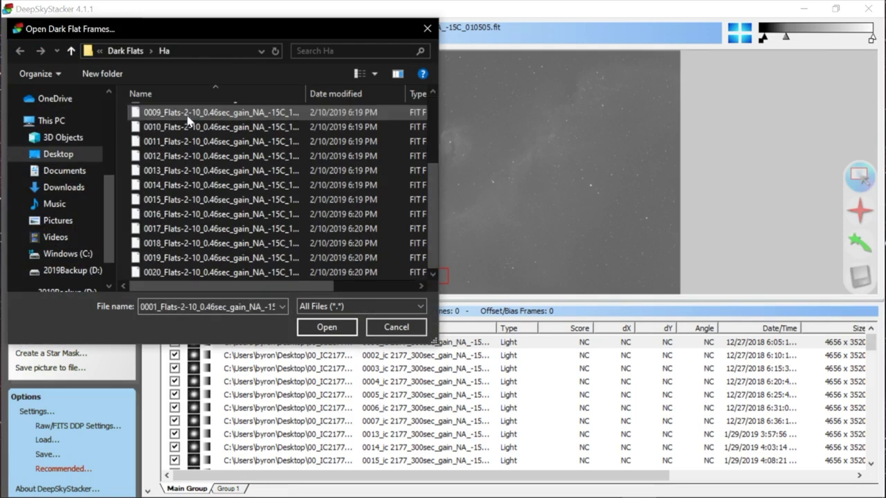
pyautogui.keyDown('shift'); pyautogui.click(207, 272); pyautogui.keyUp('shift')
pyautogui.click(323, 332)
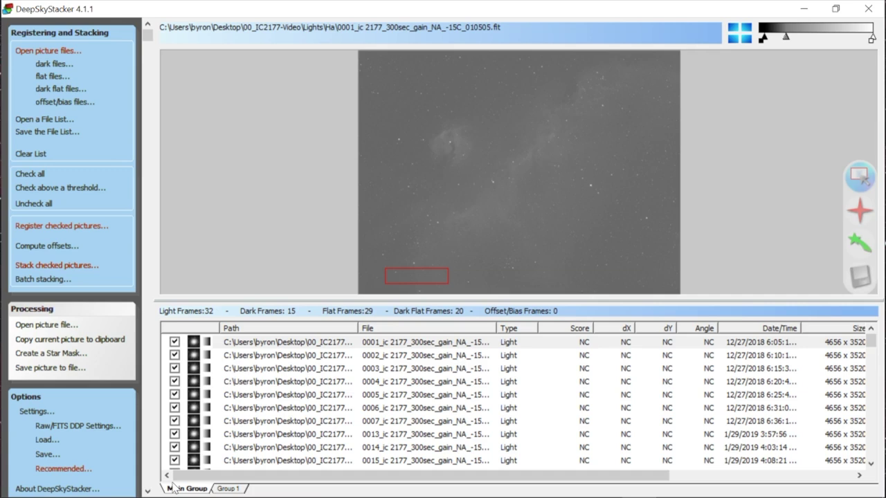
# - Add the OIII light frames 0001 through 0025 from the Lights/OIII folder to Group 1
pyautogui.click(230, 488)
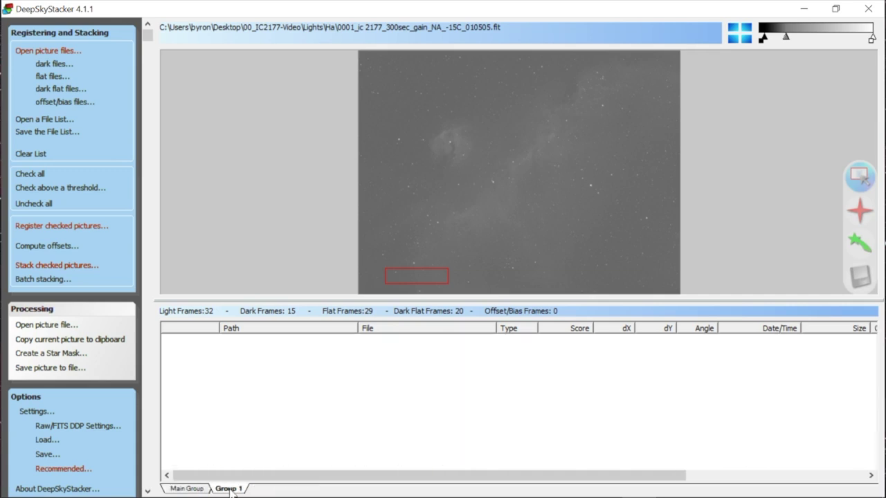
pyautogui.click(196, 489)
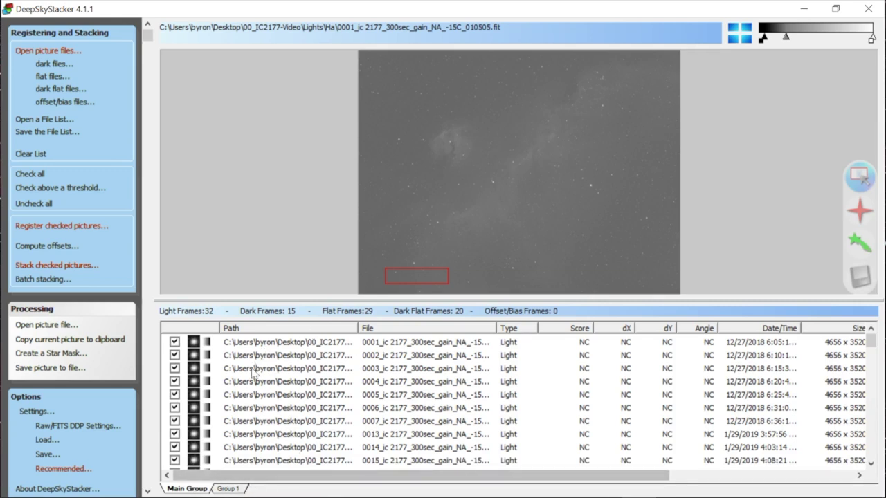
pyautogui.click(228, 489)
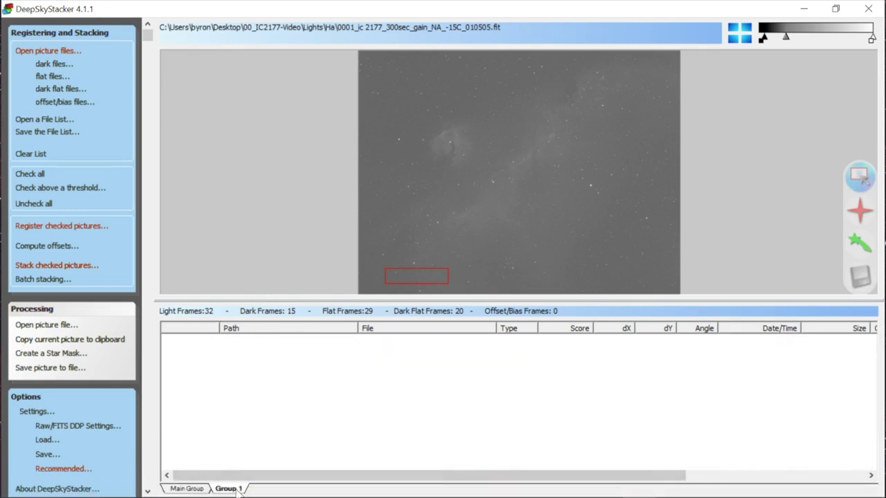
pyautogui.click(55, 52)
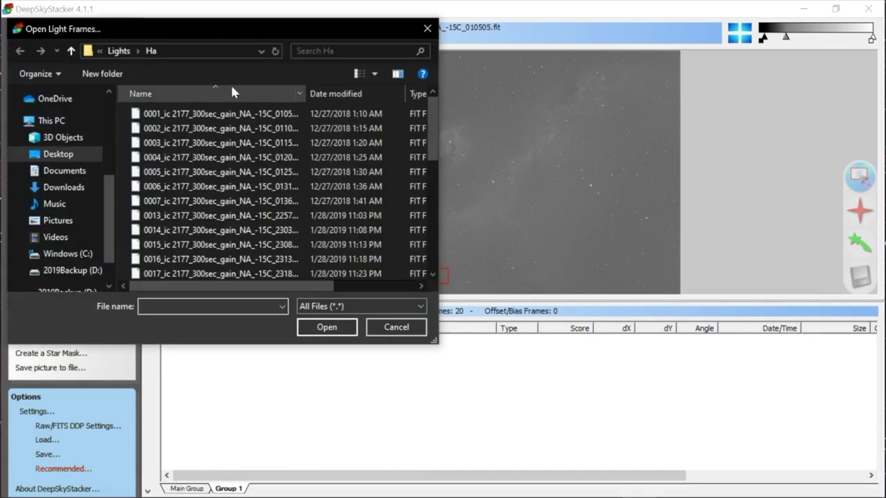
pyautogui.click(122, 53)
pyautogui.doubleClick(147, 128)
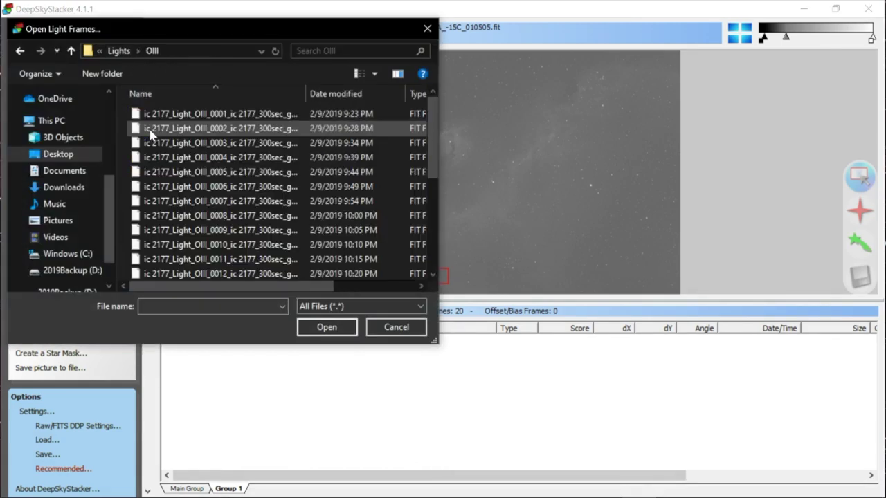
pyautogui.click(160, 117)
pyautogui.scroll(-4, 202, 199)
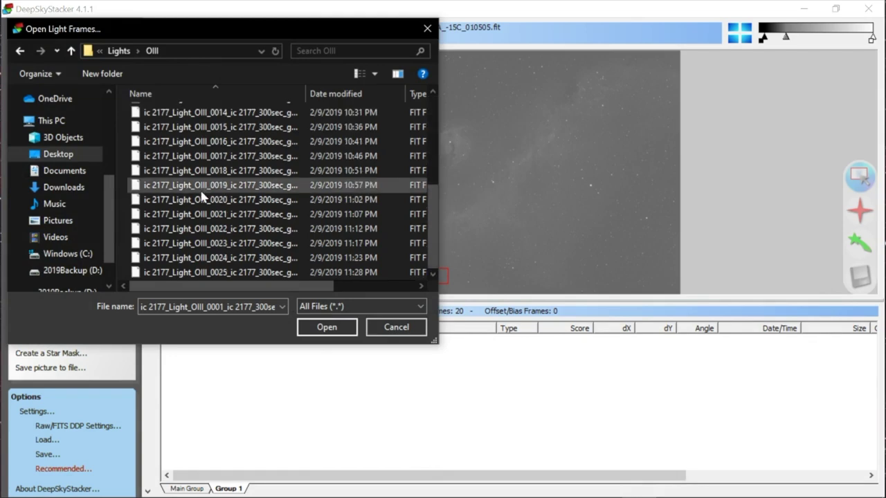
pyautogui.keyDown('shift'); pyautogui.click(217, 274); pyautogui.keyUp('shift')
pyautogui.click(315, 328)
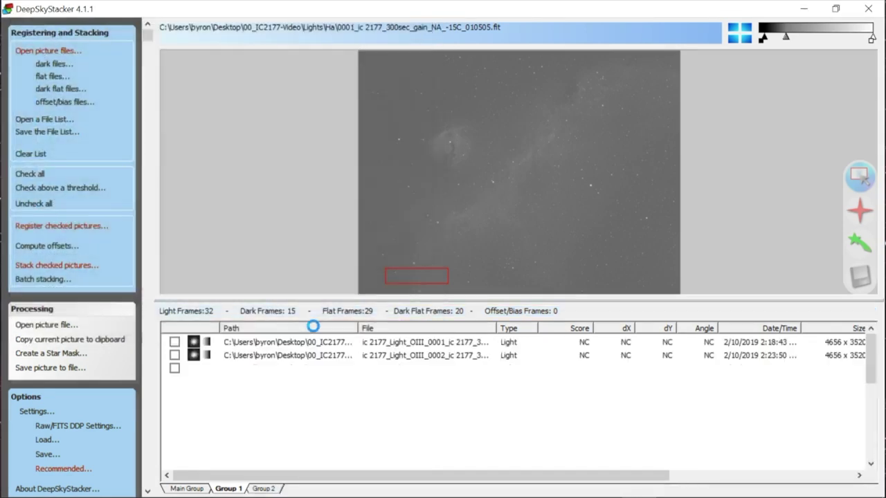
# - Try to add all the dark frames from the Darks folder to Group 1
pyautogui.click(52, 64)
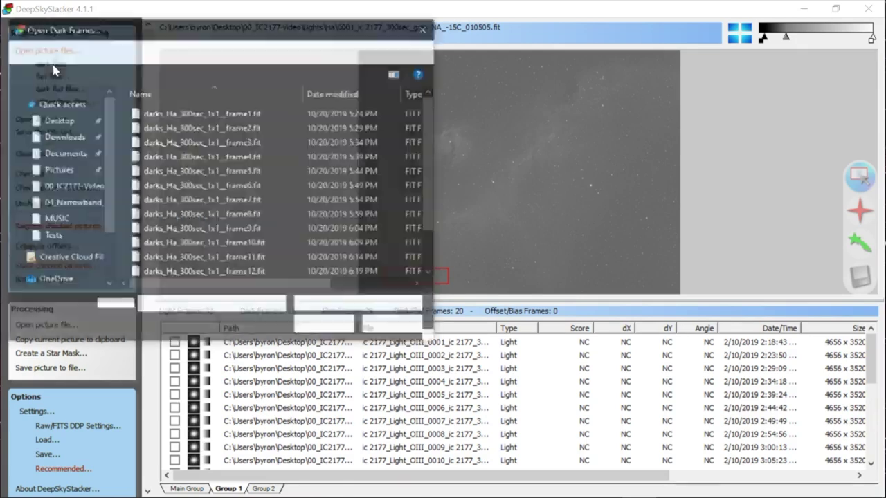
pyautogui.click(177, 117)
pyautogui.hotkey('ctrl', 'a')
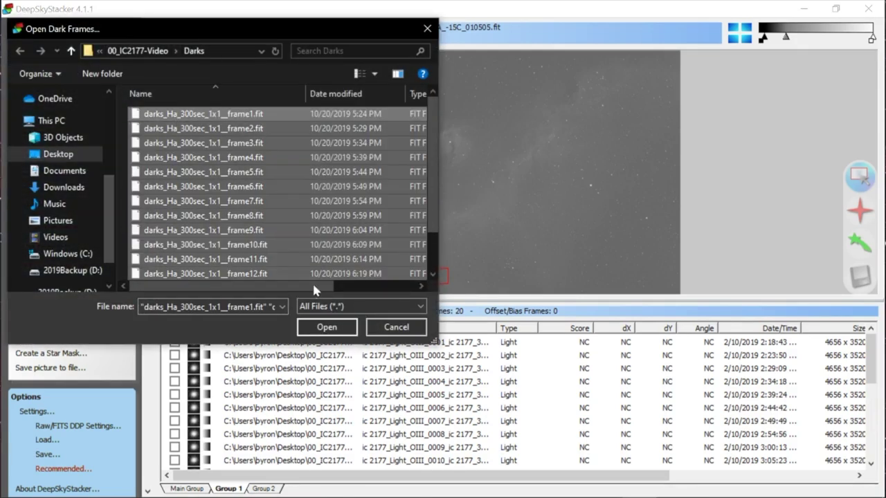
pyautogui.click(327, 327)
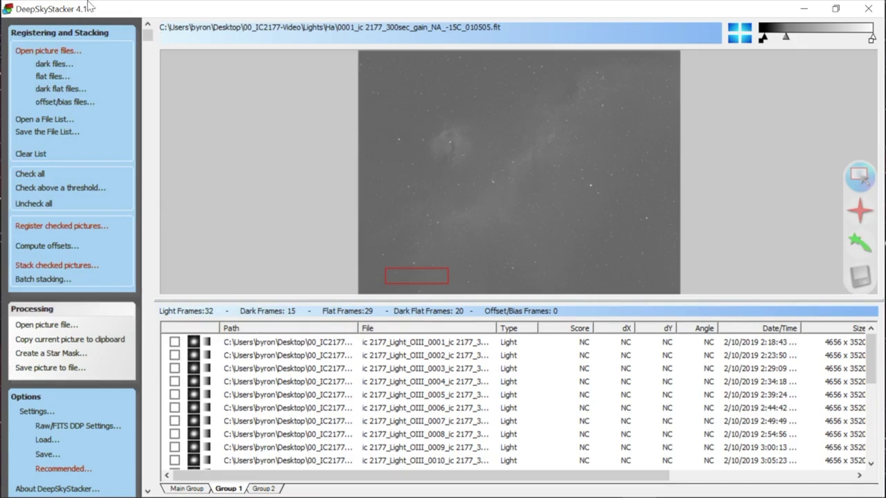
# - Add all the OIII flat frames from the Flats/OIII folder to Group 1
pyautogui.click(52, 77)
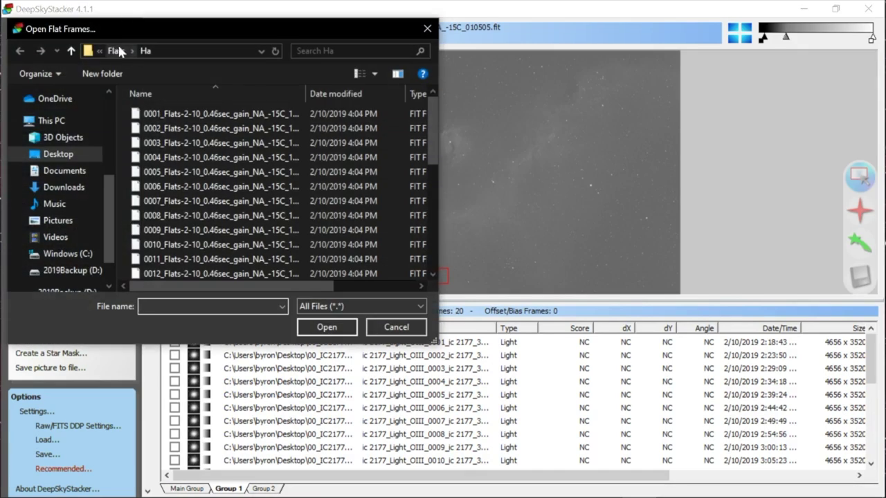
pyautogui.click(119, 47)
pyautogui.doubleClick(152, 131)
pyautogui.click(165, 117)
pyautogui.hotkey('ctrl', 'a')
pyautogui.click(346, 327)
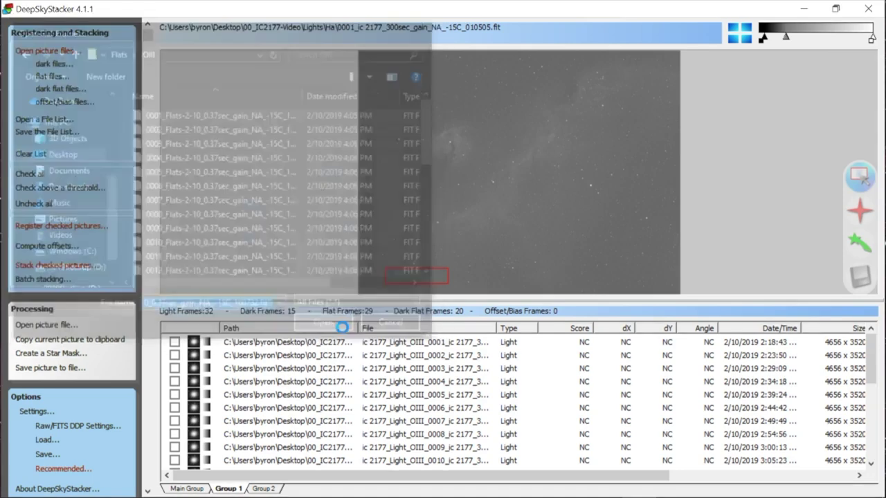
# - Add all the OIII dark flat frames from the Dark Flats/OIII folder to Group 1
pyautogui.click(57, 90)
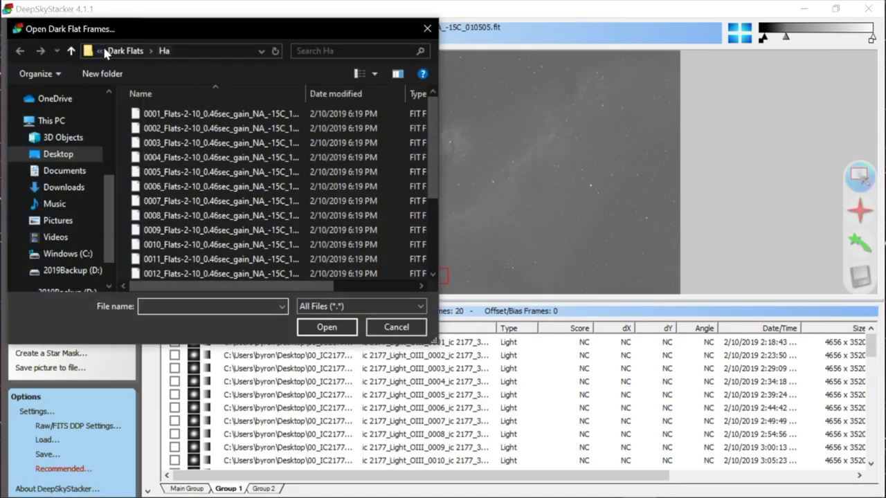
pyautogui.click(142, 51)
pyautogui.doubleClick(158, 134)
pyautogui.click(159, 134)
pyautogui.hotkey('ctrl', 'a')
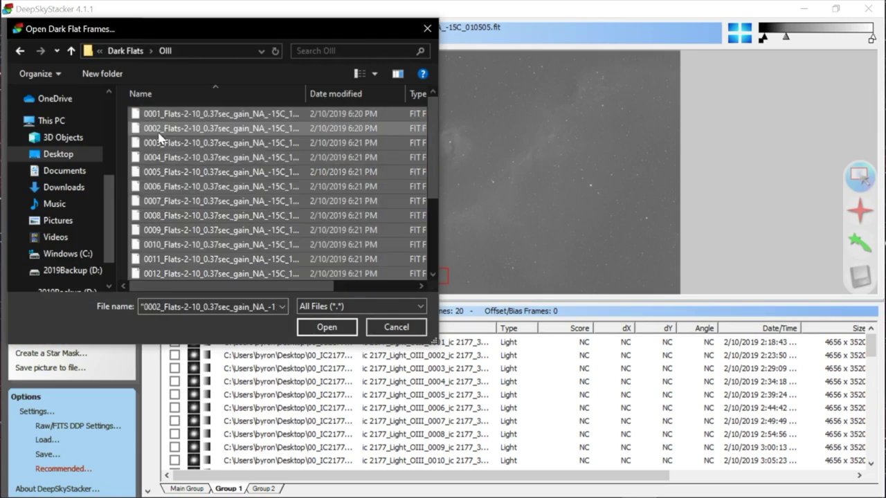
pyautogui.click(333, 330)
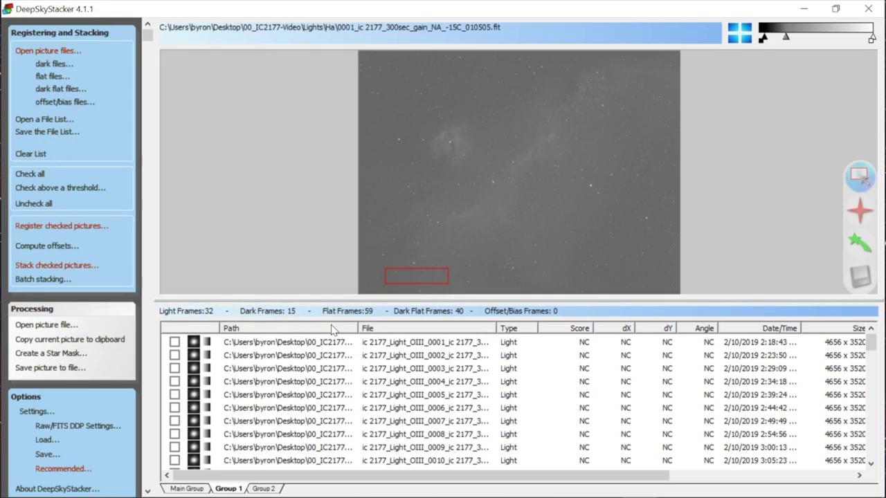
# - Check all frames and look through the Group 1 list from the lights to the dark flats
pyautogui.scroll(-10, 341, 389)
pyautogui.scroll(10, 340, 389)
pyautogui.click(33, 176)
pyautogui.scroll(-10, 318, 414)
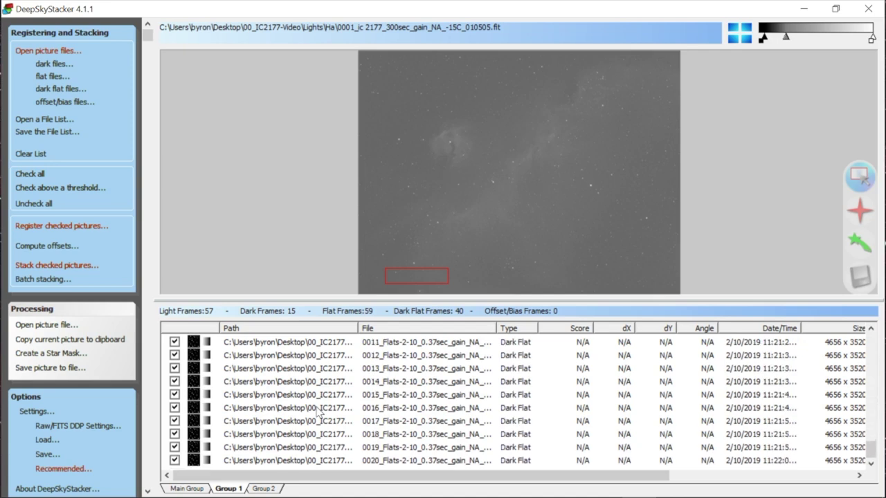
pyautogui.scroll(10, 318, 414)
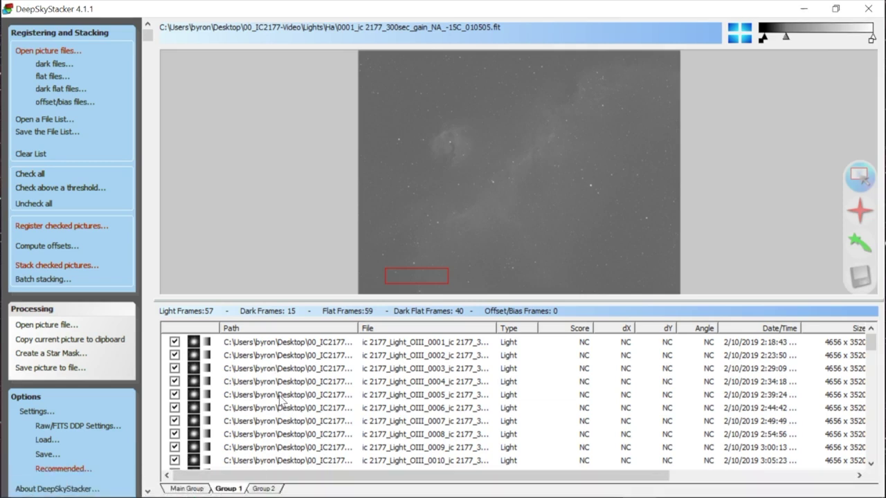
# - Add all the SII light frames from the Lights/SII folder to Group 2
pyautogui.click(267, 489)
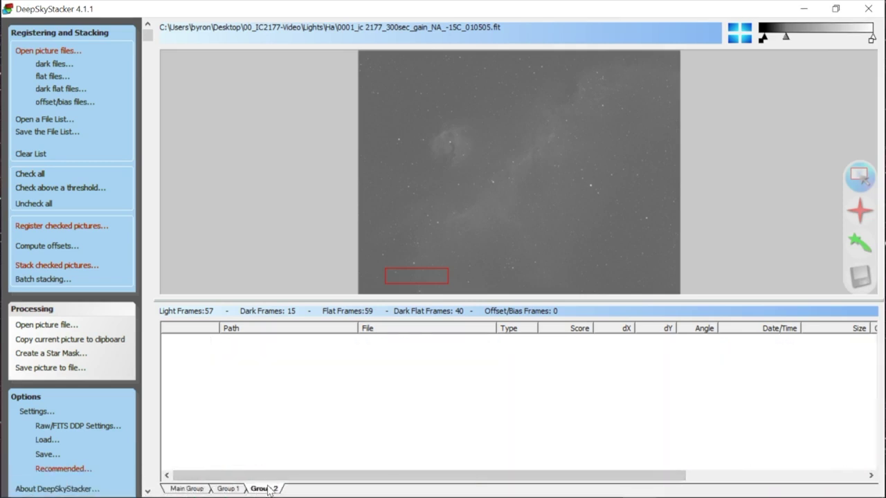
pyautogui.click(54, 52)
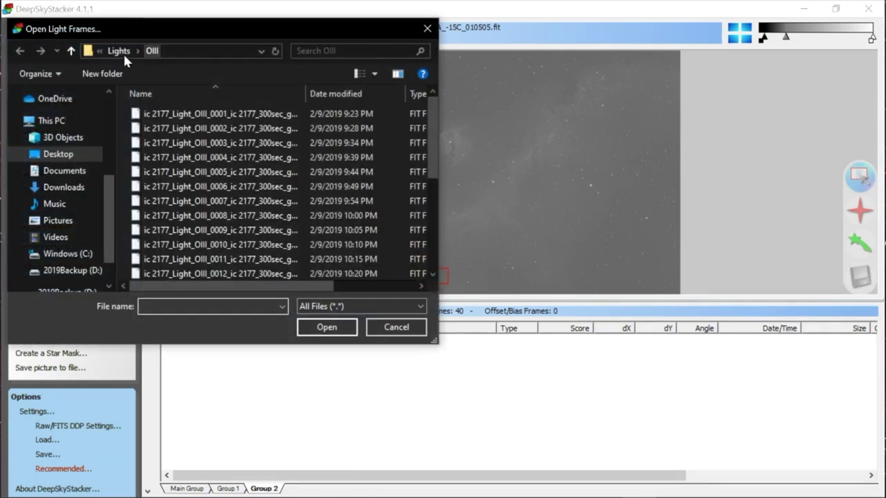
pyautogui.click(117, 51)
pyautogui.doubleClick(148, 143)
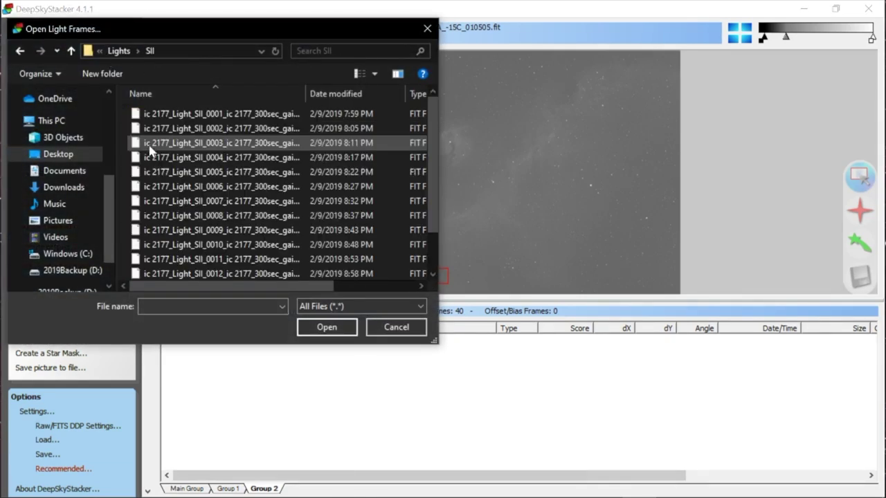
pyautogui.click(157, 112)
pyautogui.hotkey('ctrl', 'a')
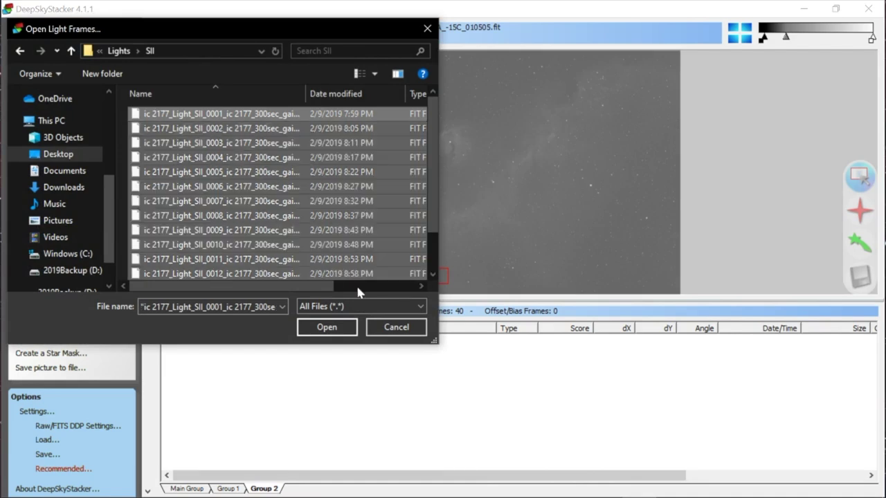
pyautogui.click(336, 328)
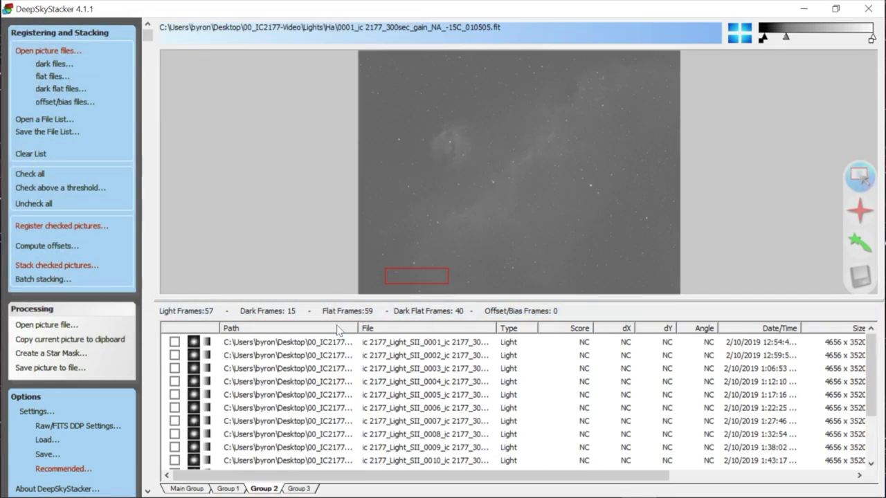
# - Try to add all the dark frames from the Darks folder to Group 2
pyautogui.click(70, 66)
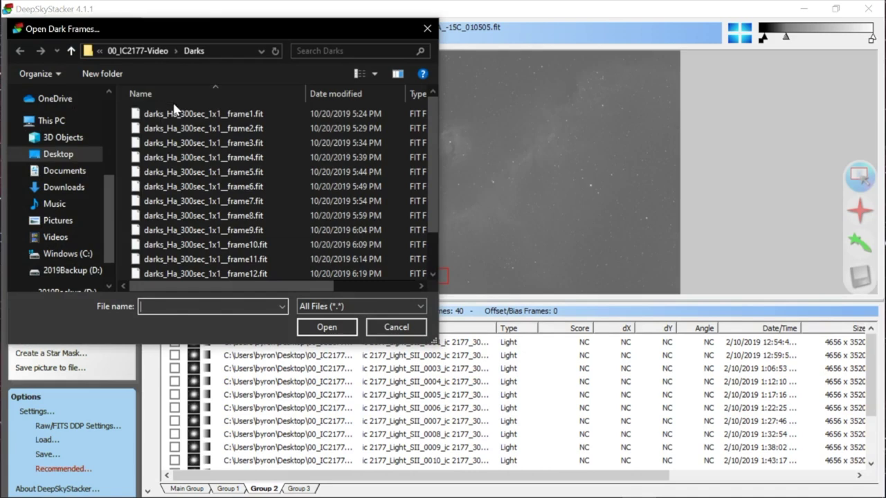
pyautogui.click(171, 115)
pyautogui.hotkey('ctrl', 'a')
pyautogui.click(326, 327)
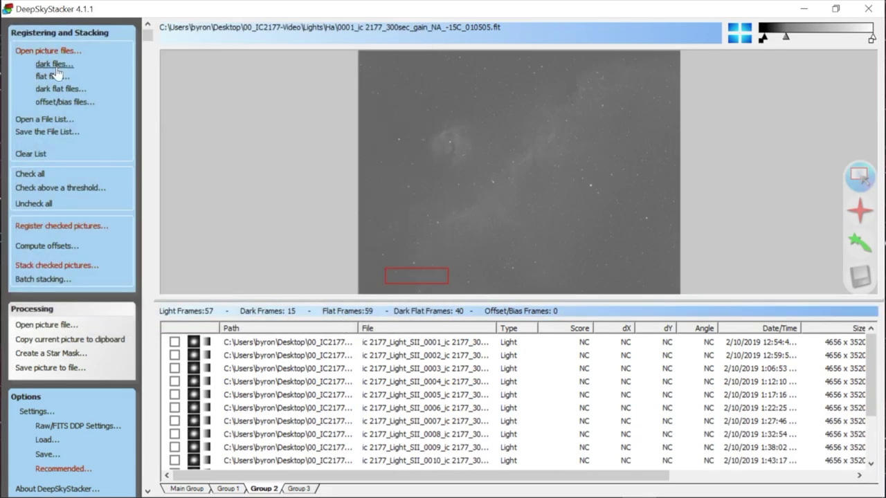
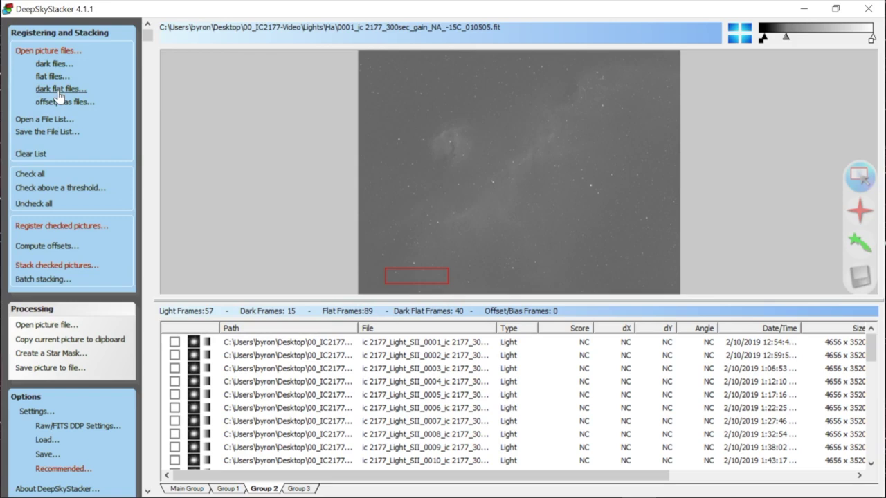
# - Add all the SII dark flat frames from the Dark Flats/SII folder to Group 2
pyautogui.click(60, 92)
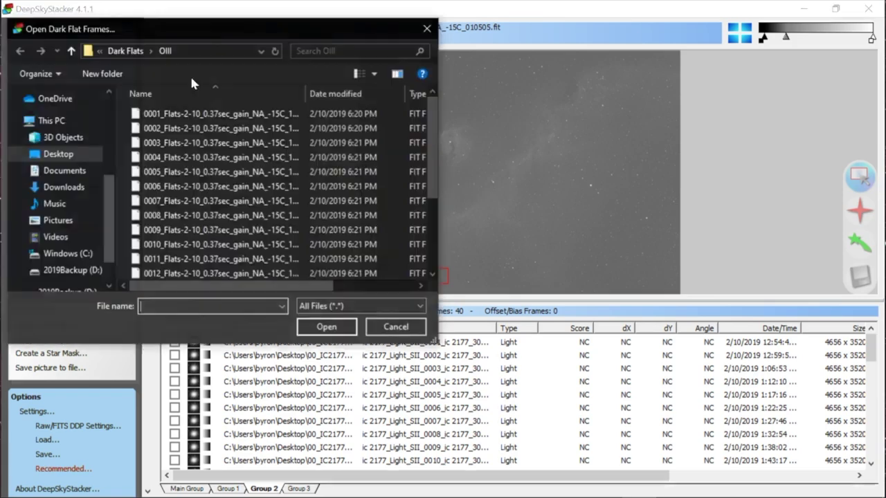
pyautogui.click(123, 50)
pyautogui.doubleClick(146, 143)
pyautogui.click(147, 146)
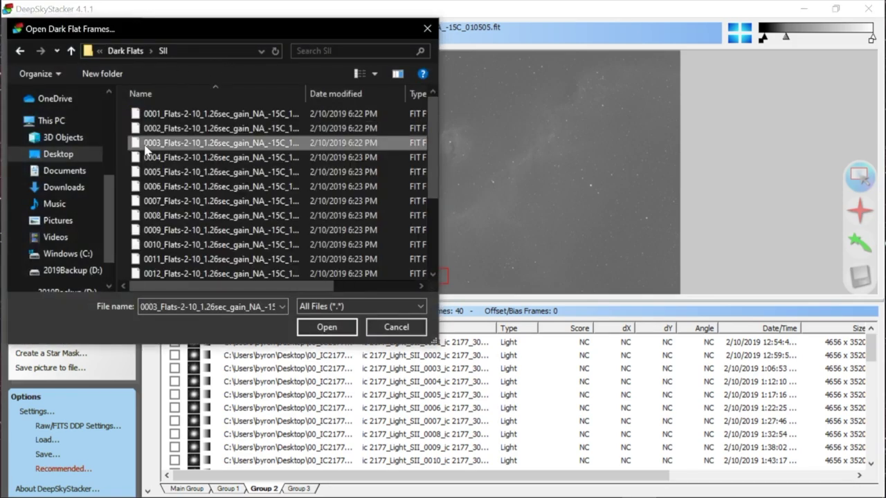
pyautogui.hotkey('ctrl', 'a')
pyautogui.click(327, 327)
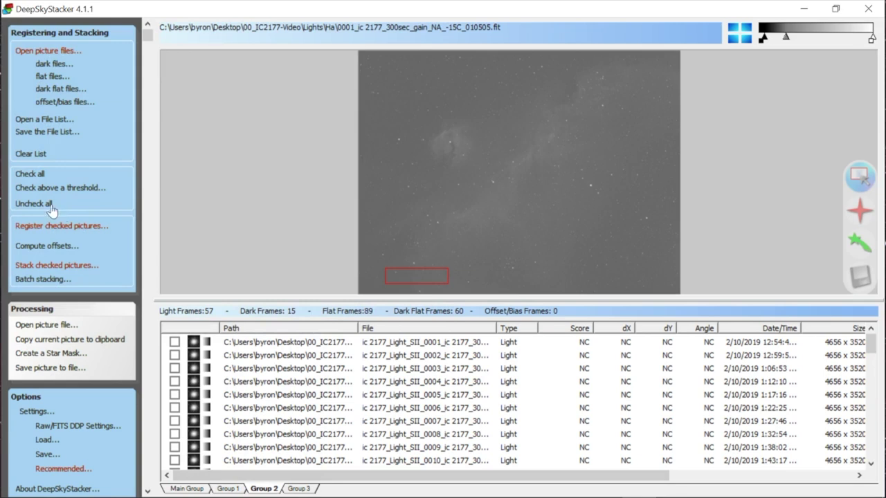
# - Check all frames including the Group 2 lights, and review the lists of Group 1 and the Main Group
pyautogui.click(31, 175)
pyautogui.click(229, 488)
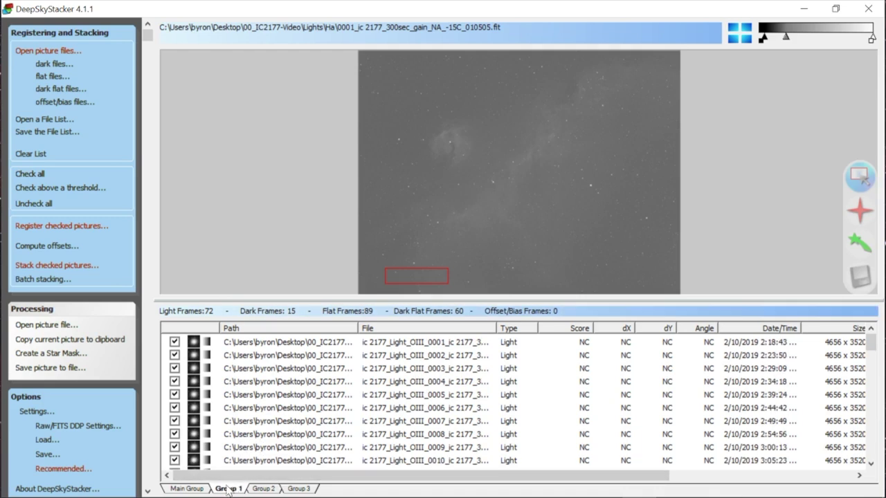
pyautogui.click(187, 489)
# - Preview the OIII light frames 0001 and 0002 of Group 1 and compare their star fields
pyautogui.click(227, 488)
pyautogui.click(280, 343)
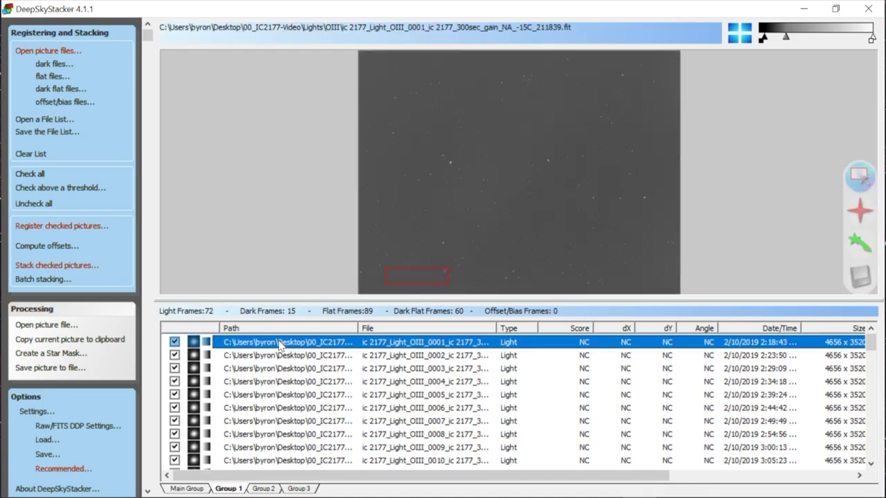
pyautogui.click(432, 247)
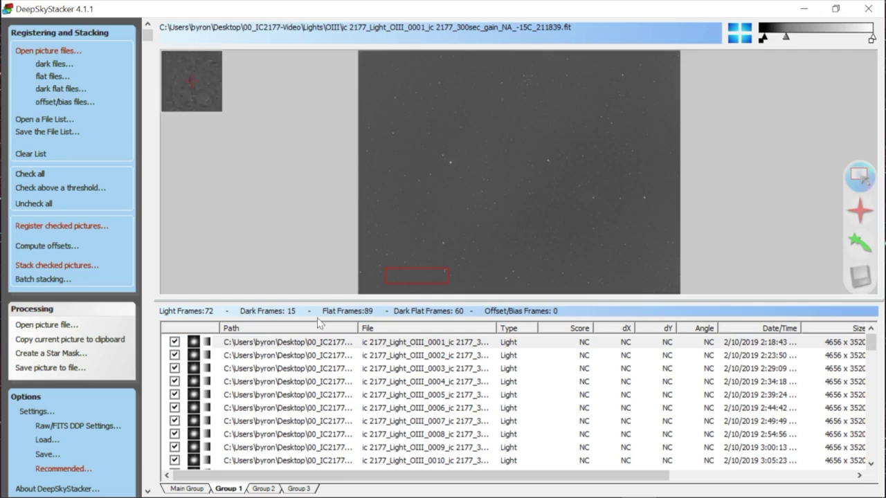
pyautogui.click(294, 355)
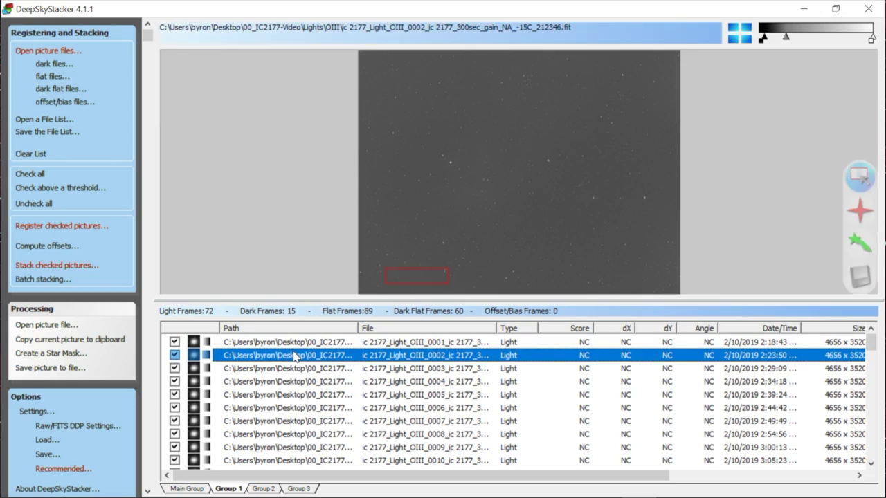
# - Preview the OIII light frames 0003 to 0009 of Group 1 in turn, moving the selection rectangle onto the bright star for comparison
pyautogui.press('Down')
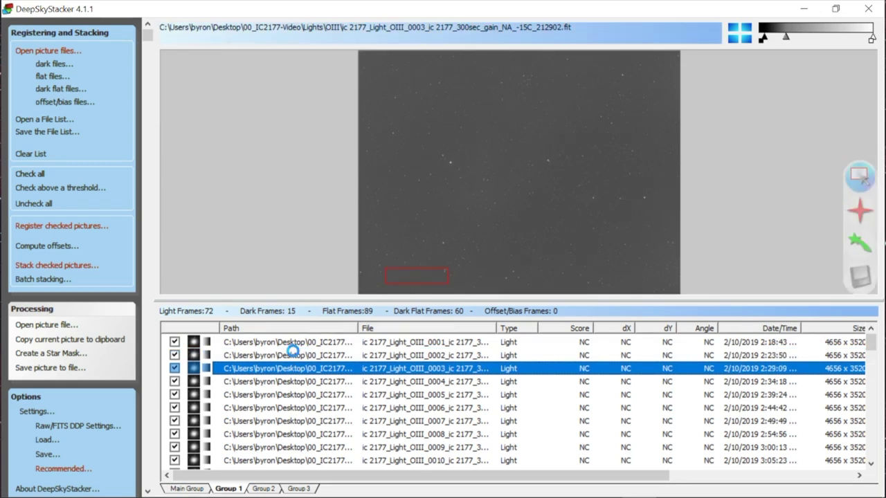
pyautogui.press('Down')
pyautogui.press('Down')
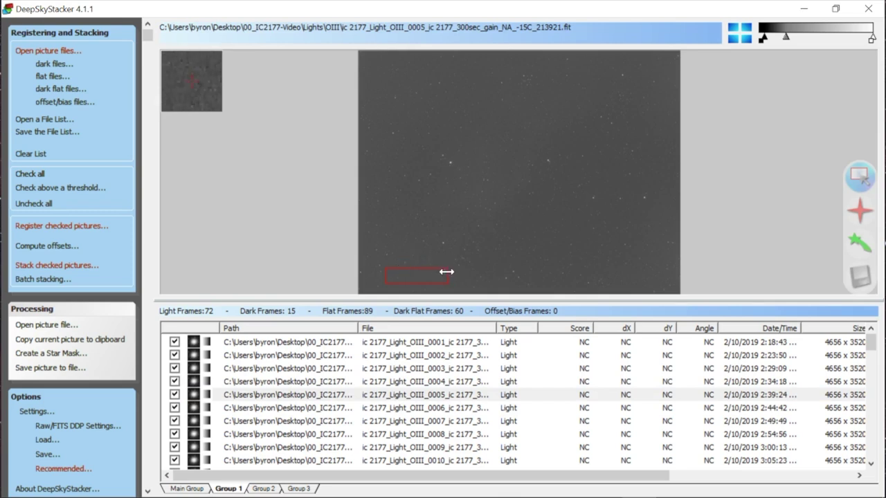
pyautogui.moveTo(443, 270); pyautogui.dragTo(471, 162)
pyautogui.click(261, 410)
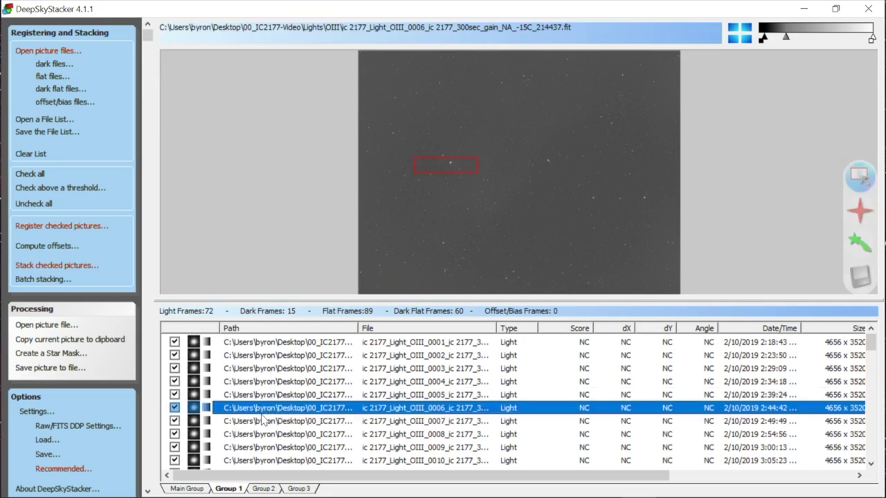
pyautogui.click(263, 421)
pyautogui.click(270, 436)
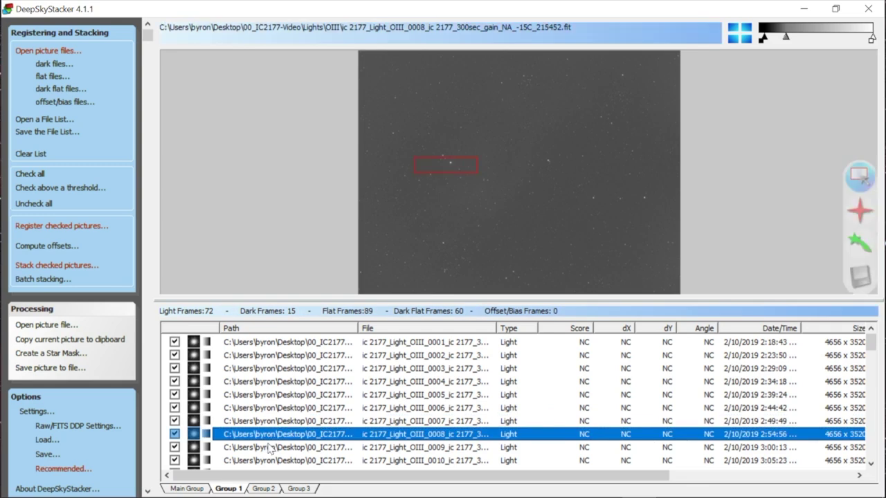
pyautogui.click(270, 448)
# - Preview several SII light frames of Group 2, including 0001, 0002, 0005 and 0004, and compare their star fields
pyautogui.click(265, 489)
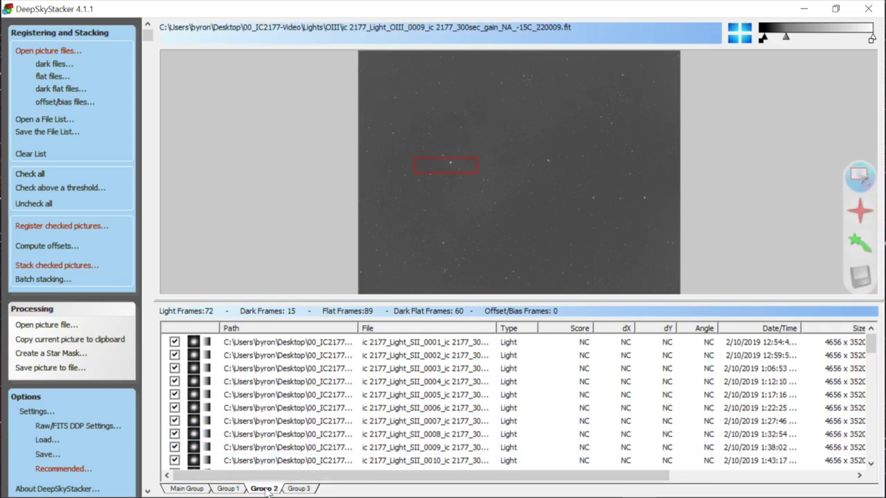
pyautogui.click(296, 346)
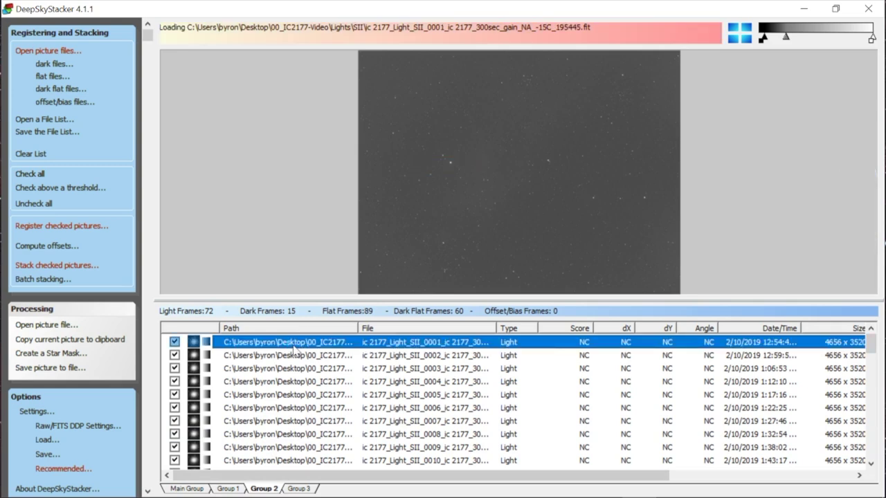
pyautogui.click(295, 351)
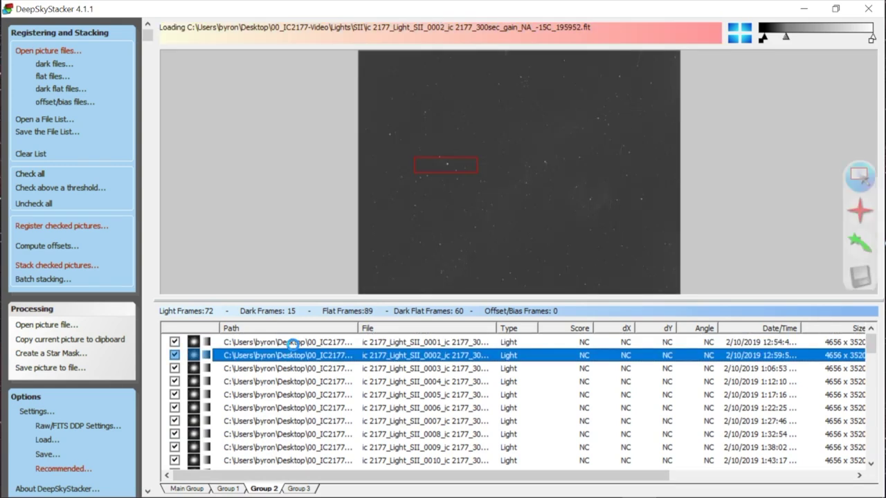
pyautogui.click(293, 344)
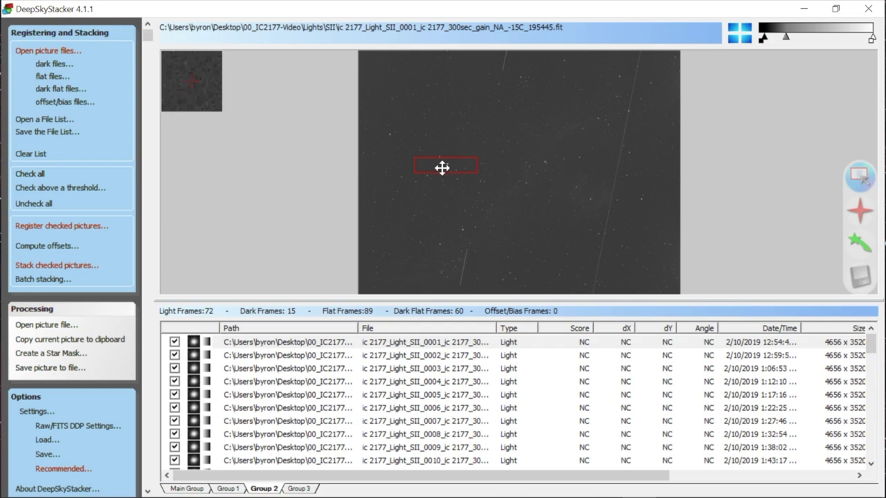
pyautogui.click(235, 395)
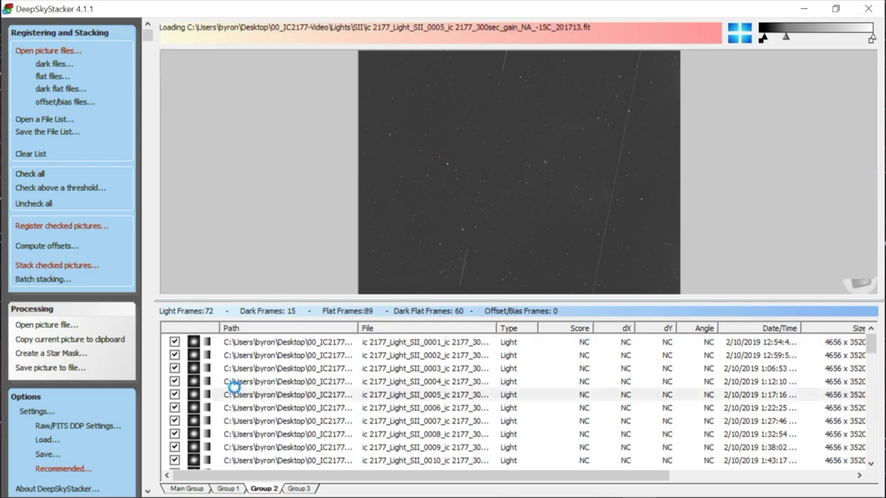
pyautogui.click(297, 434)
pyautogui.click(316, 381)
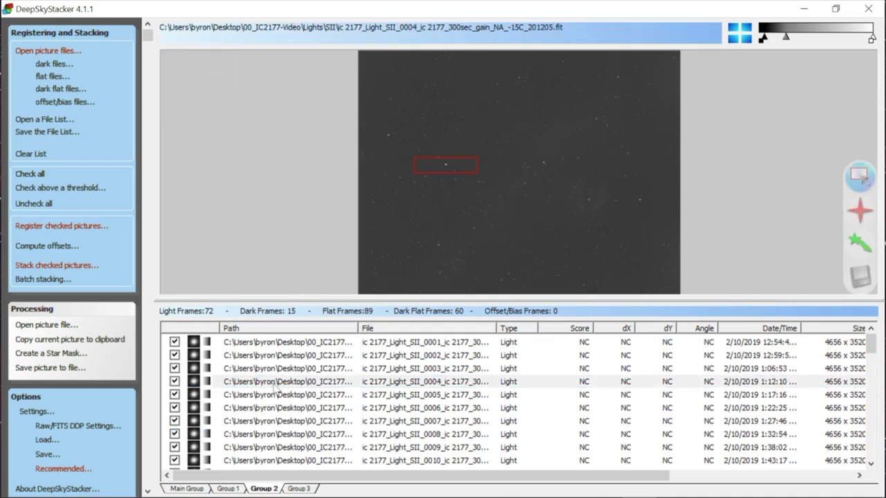
# - Register the checked frames with automatic hot pixel detection, no stacking after registering and a 20% star threshold, computing the number of detected stars first
pyautogui.click(187, 489)
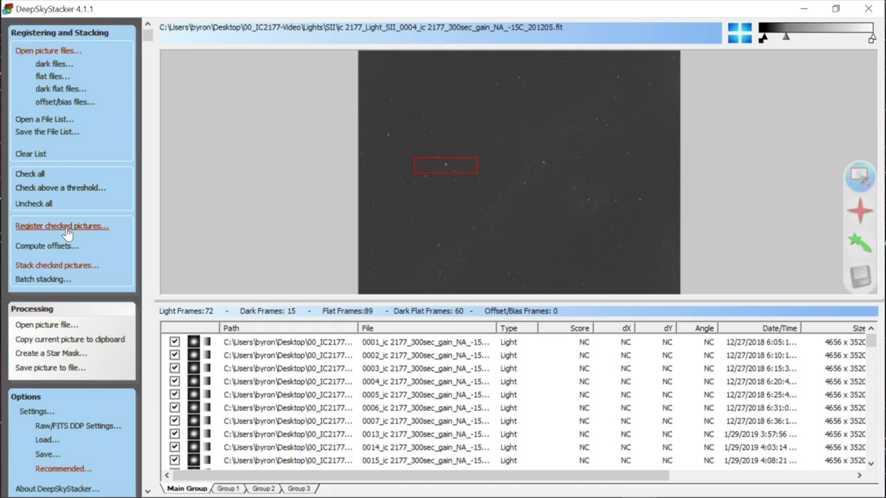
pyautogui.click(67, 230)
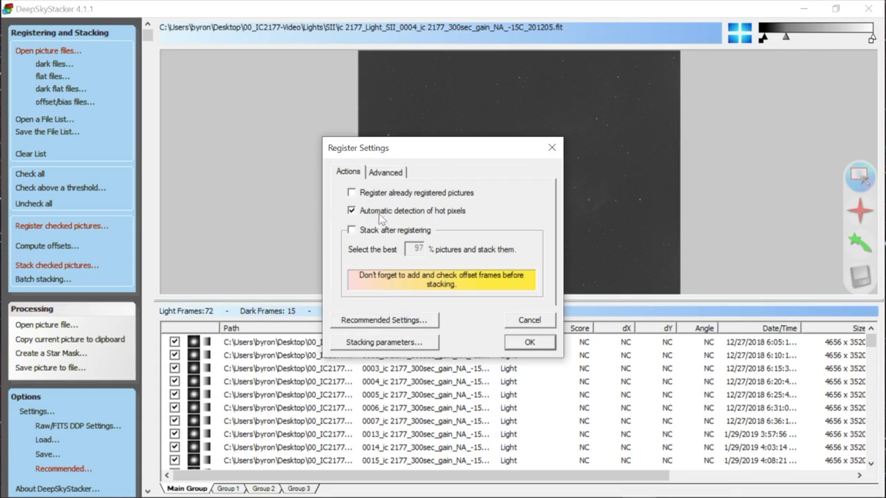
pyautogui.click(352, 231)
pyautogui.click(352, 230)
pyautogui.click(402, 175)
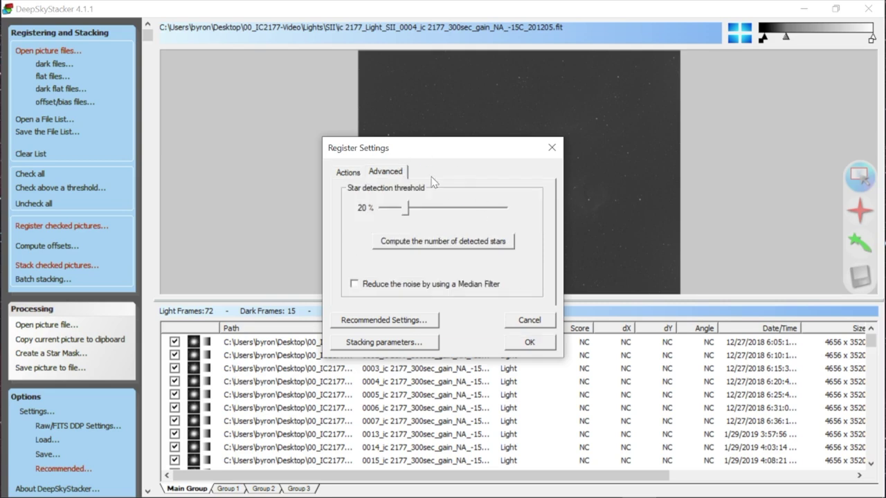
pyautogui.click(433, 242)
pyautogui.click(347, 174)
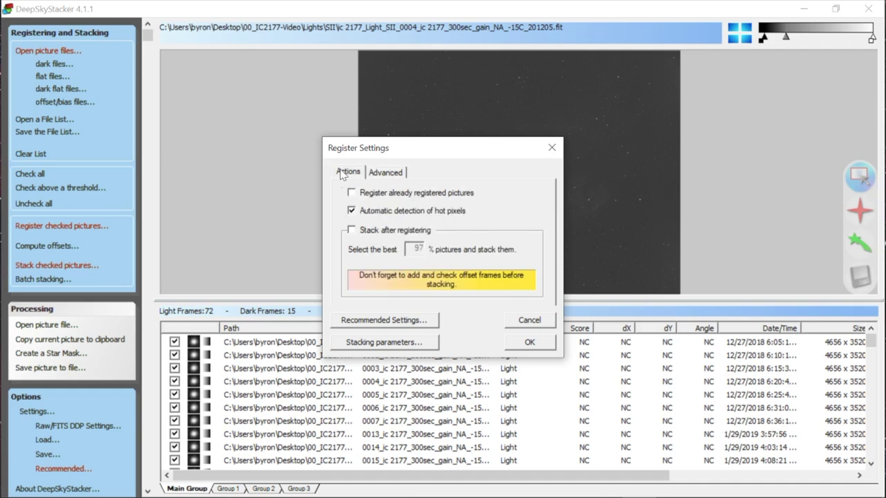
pyautogui.click(520, 345)
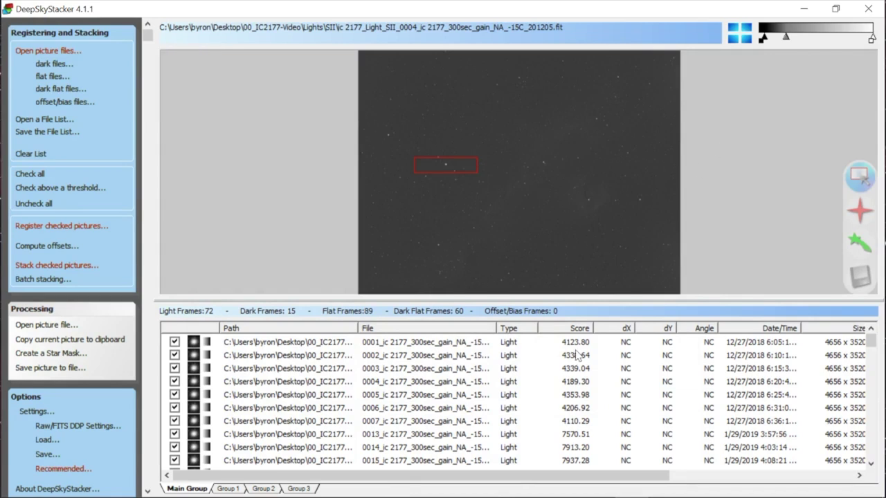
# - Sort the Main Group by descending score and preview its highest-scoring Ha light 0018 and lowest-scoring Ha light 0007
pyautogui.click(585, 329)
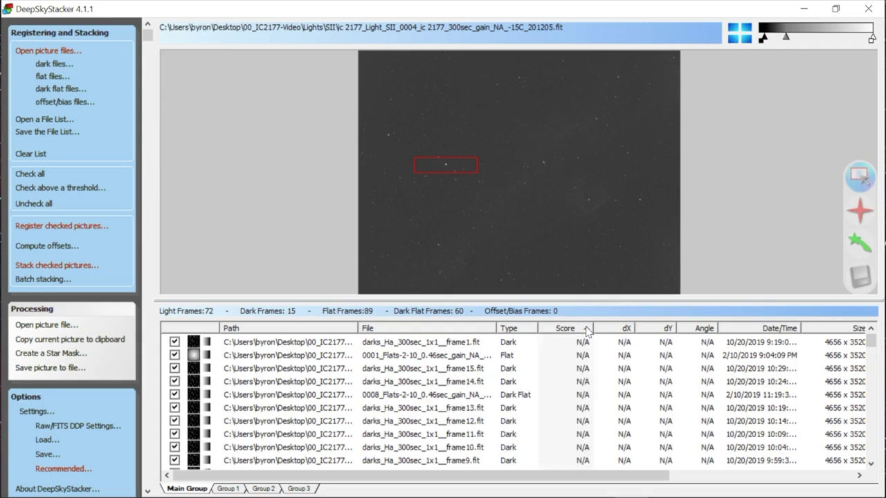
pyautogui.click(586, 330)
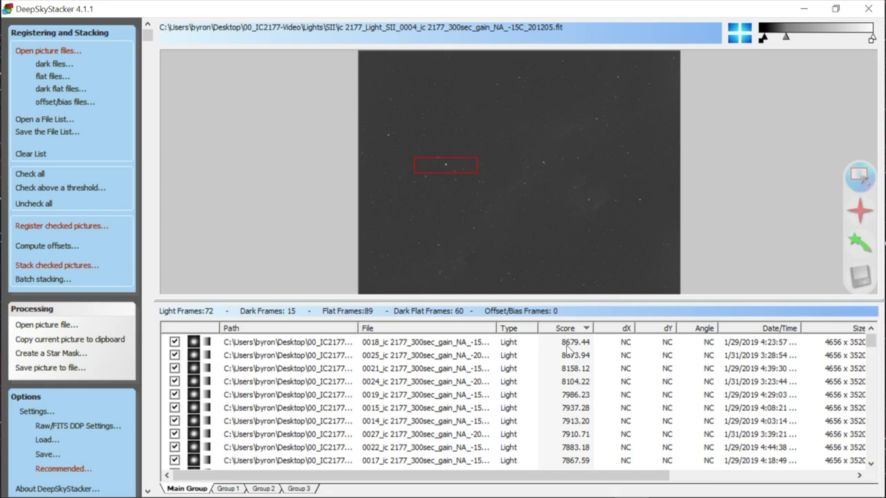
pyautogui.click(389, 346)
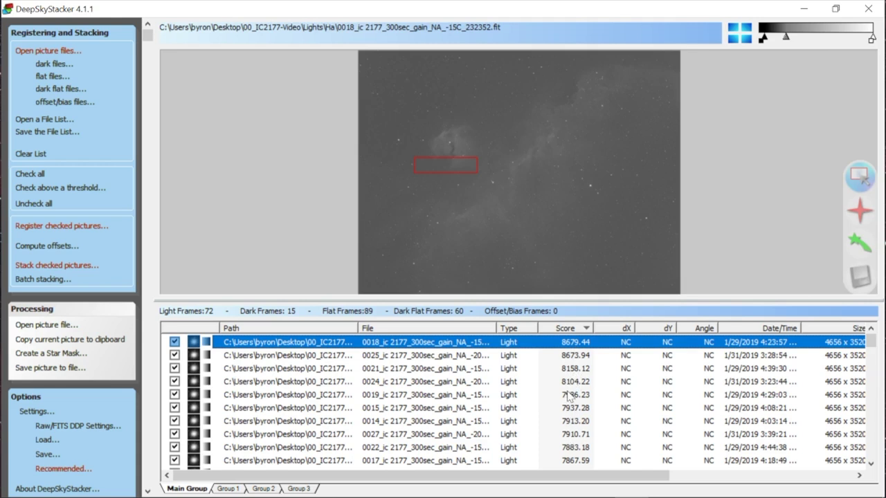
pyautogui.moveTo(871, 350); pyautogui.dragTo(873, 378)
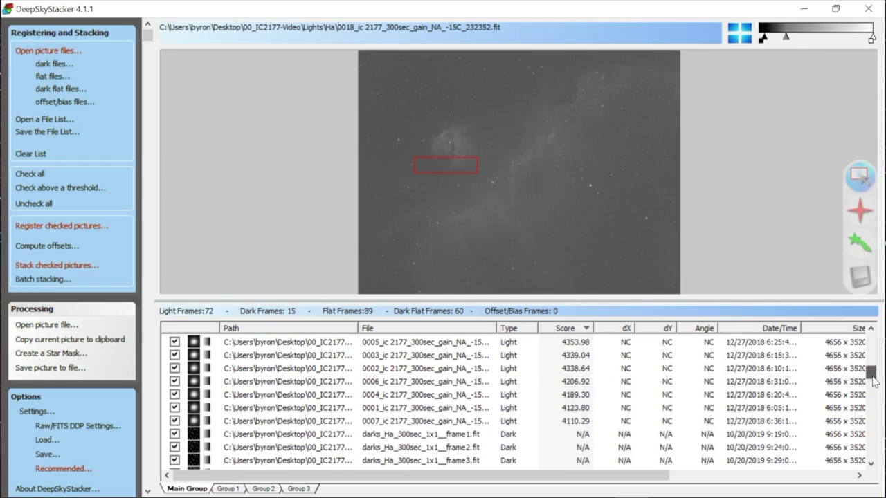
pyautogui.click(571, 423)
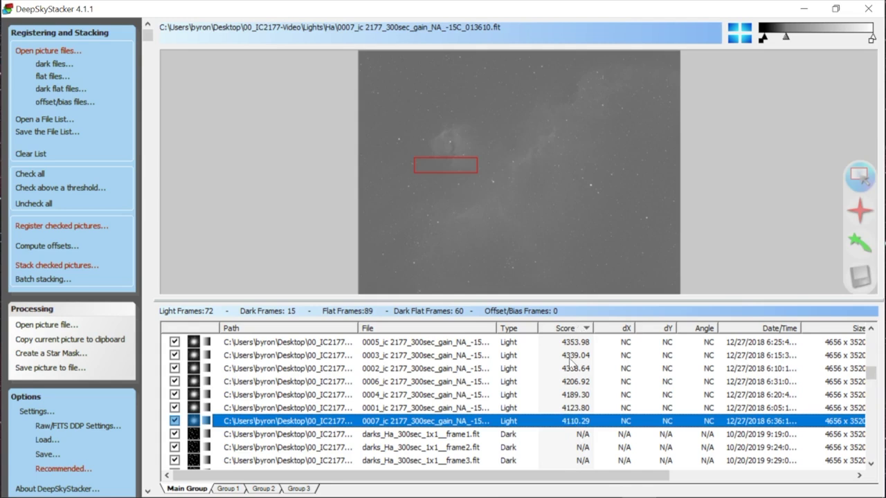
pyautogui.click(875, 385)
pyautogui.moveTo(874, 386); pyautogui.dragTo(869, 337)
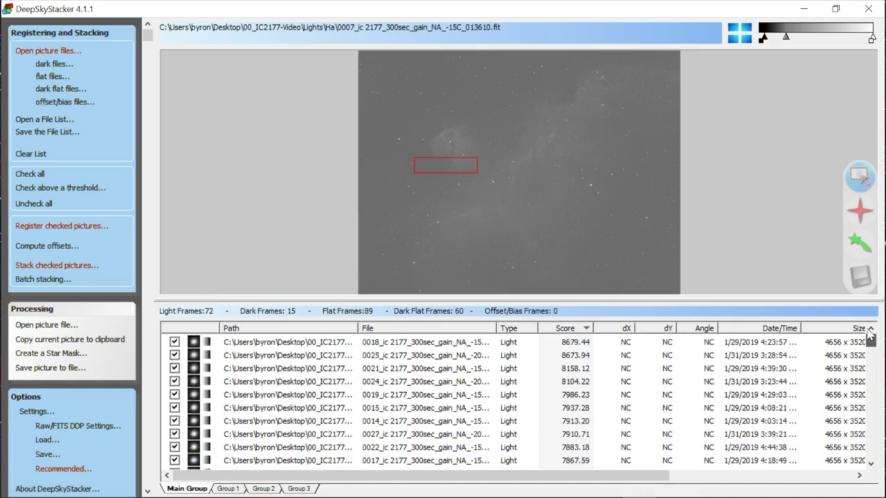
pyautogui.click(566, 342)
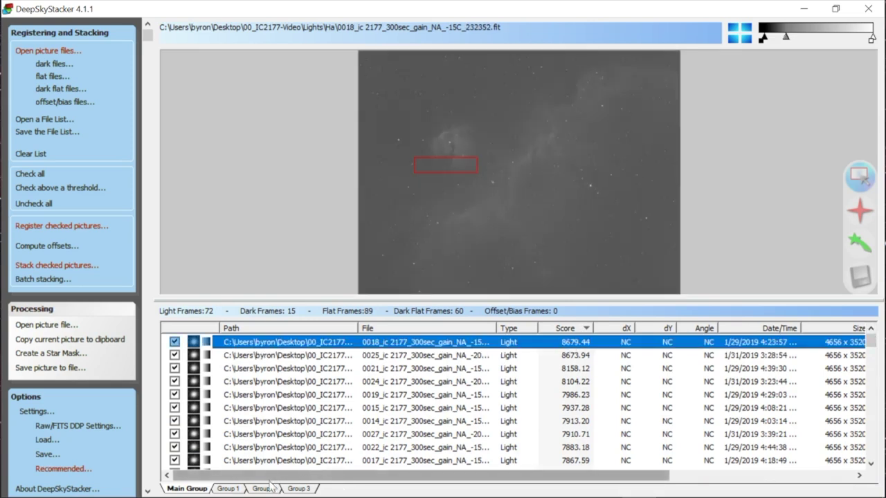
# - Sort the frames of Group 1 and Group 2 by descending score to review their light frame scores
pyautogui.click(227, 488)
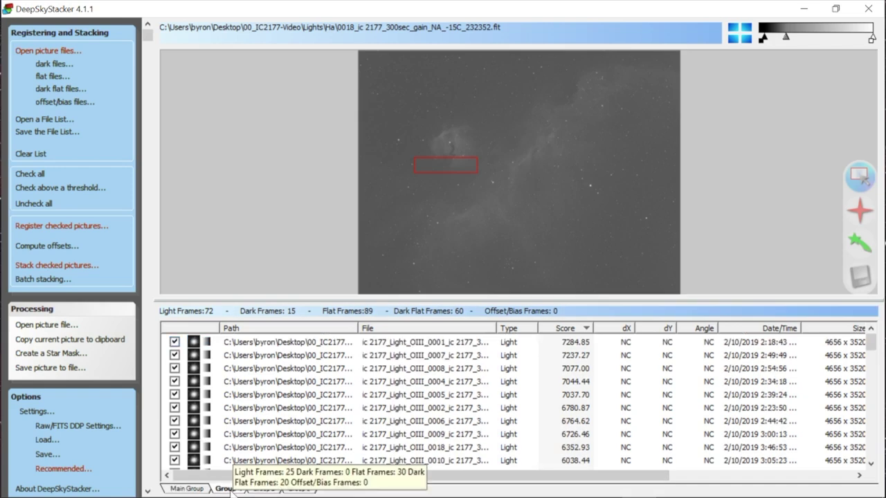
pyautogui.click(587, 329)
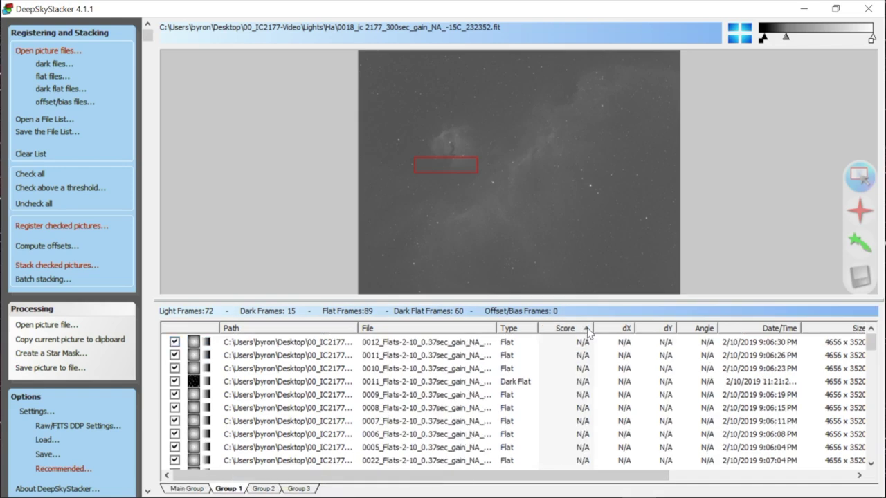
pyautogui.click(585, 329)
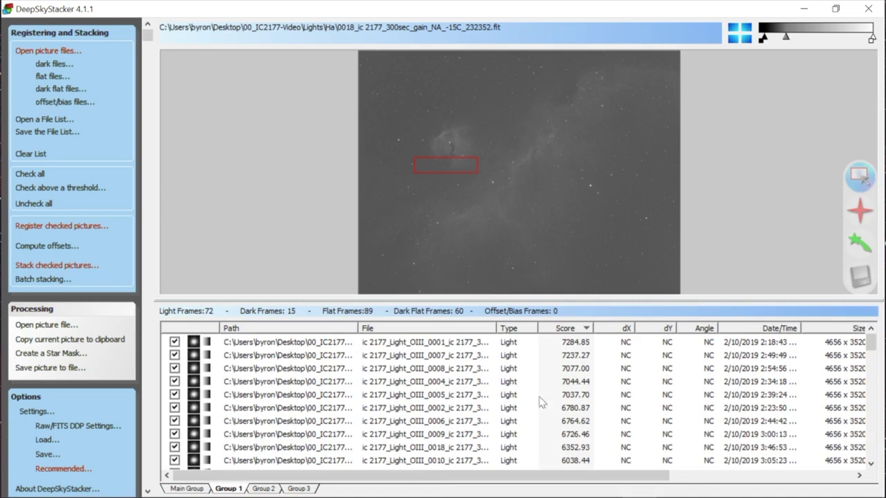
pyautogui.click(264, 489)
pyautogui.click(585, 330)
pyautogui.click(584, 330)
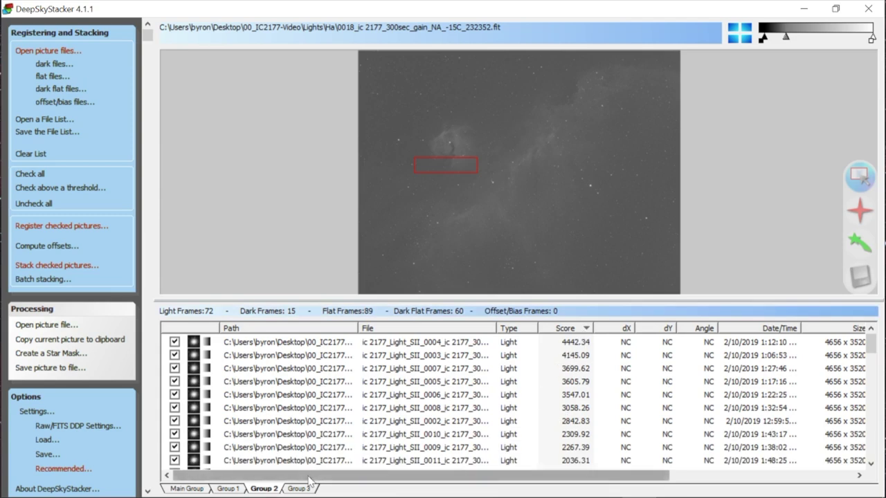
# - Set the highest-scoring Ha light 0018 of the Main Group as the reference frame
pyautogui.click(198, 489)
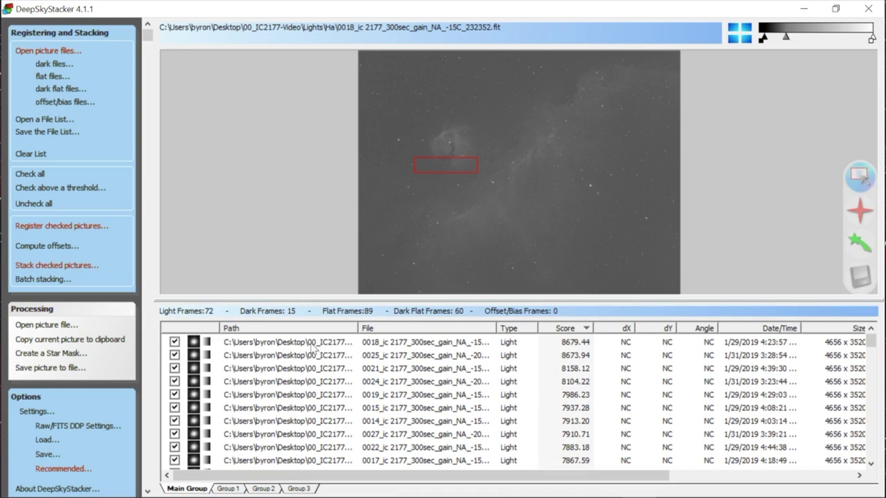
pyautogui.click(305, 346)
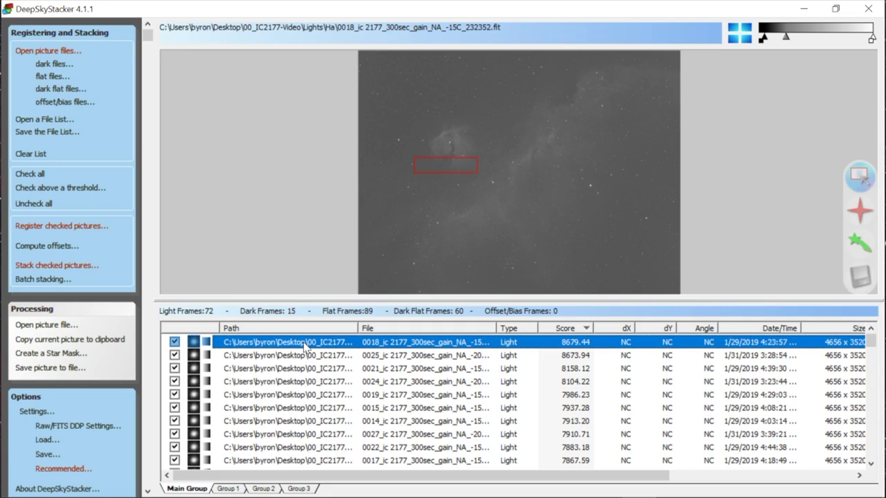
pyautogui.rightClick(305, 345)
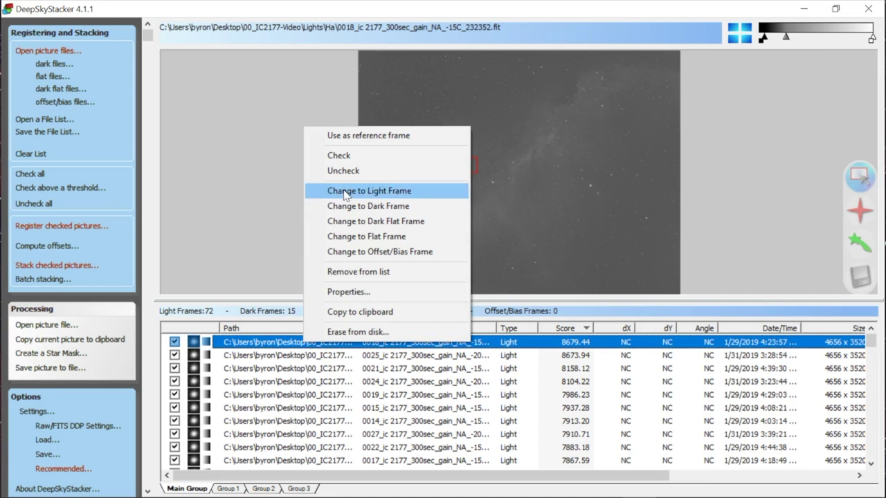
pyautogui.click(344, 142)
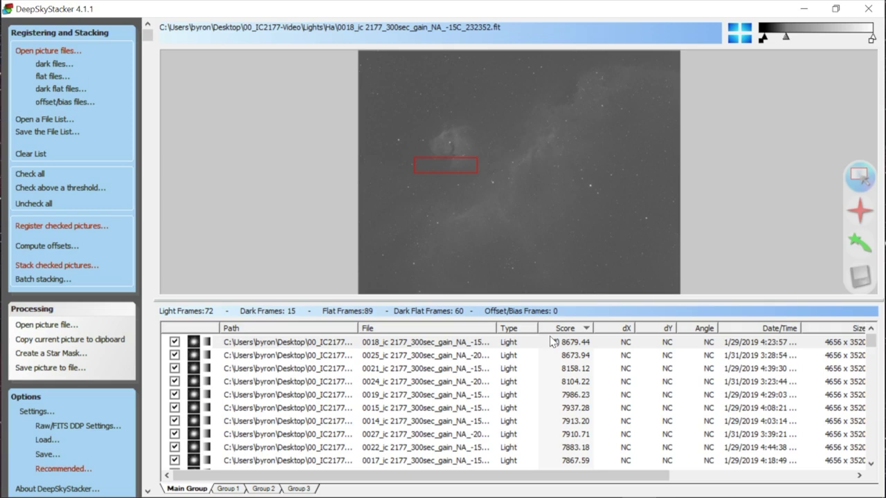
# - Review the score lists of Group 1 and Group 2 again and return to the Main Group
pyautogui.click(231, 488)
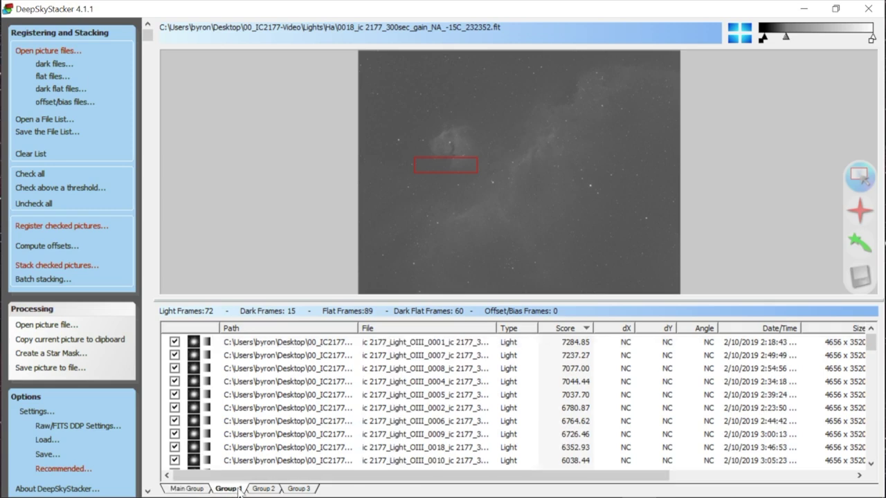
pyautogui.click(263, 488)
pyautogui.click(228, 488)
pyautogui.click(192, 488)
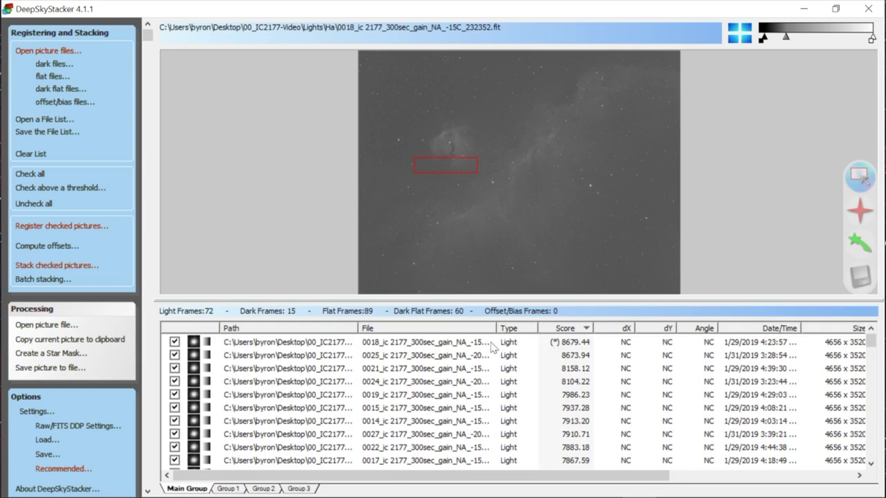
# - Uncheck all frames in every group, and check only the Main Group's lights, darks, flats and dark flats
pyautogui.click(50, 205)
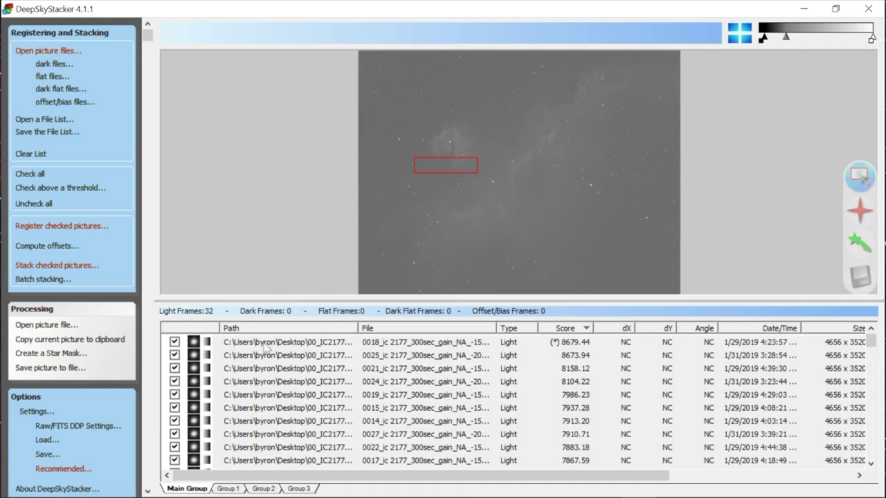
pyautogui.click(266, 346)
pyautogui.scroll(-15, 277, 408)
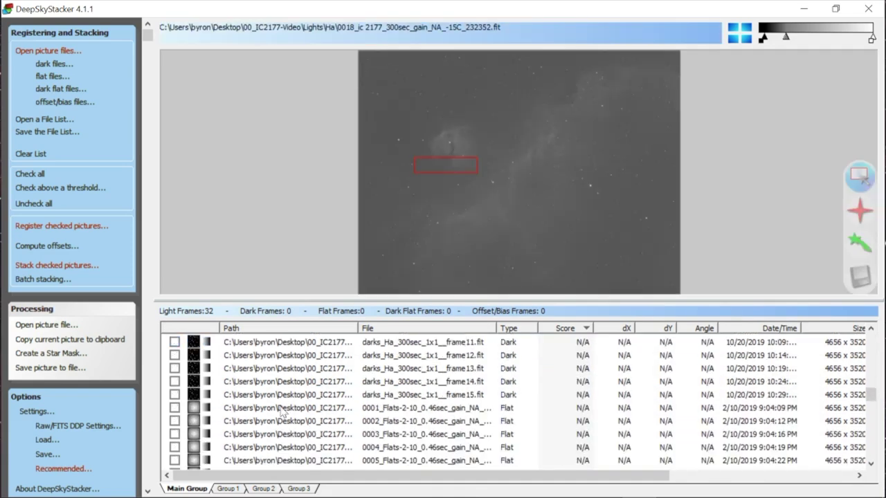
pyautogui.scroll(-7, 282, 411)
pyautogui.moveTo(281, 496)
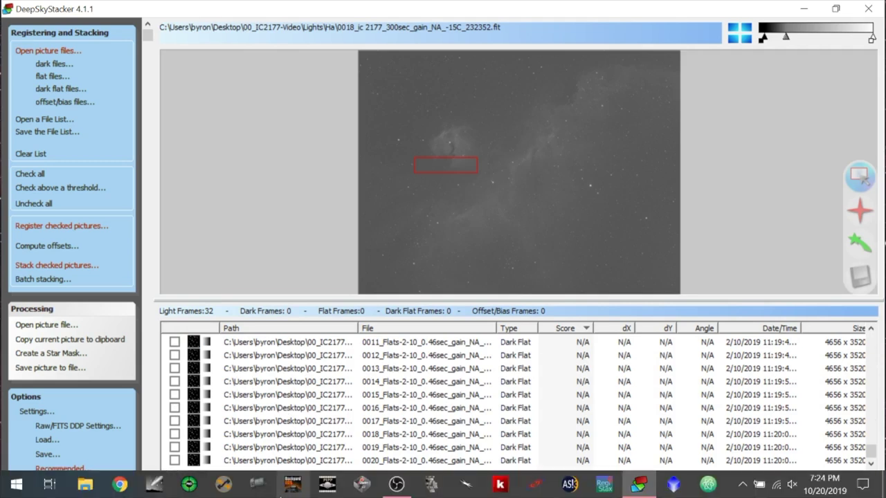
pyautogui.keyDown('shift'); pyautogui.click(311, 461); pyautogui.keyUp('shift')
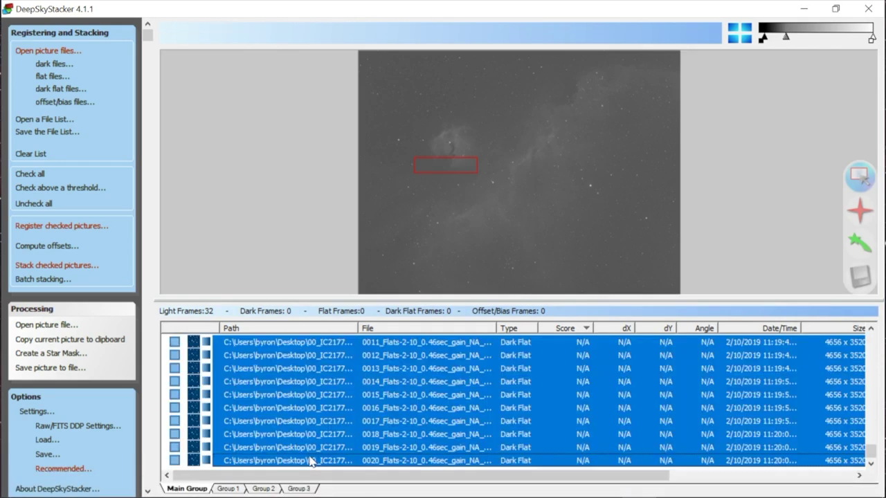
pyautogui.rightClick(292, 418)
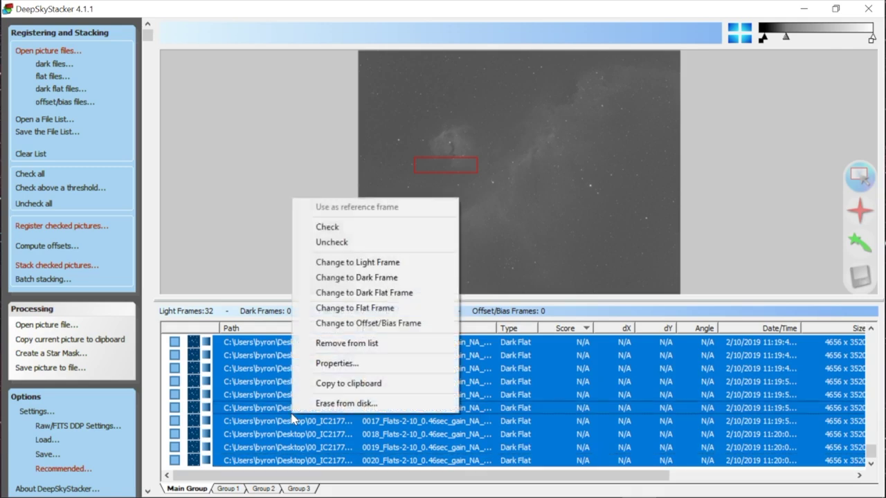
pyautogui.click(355, 233)
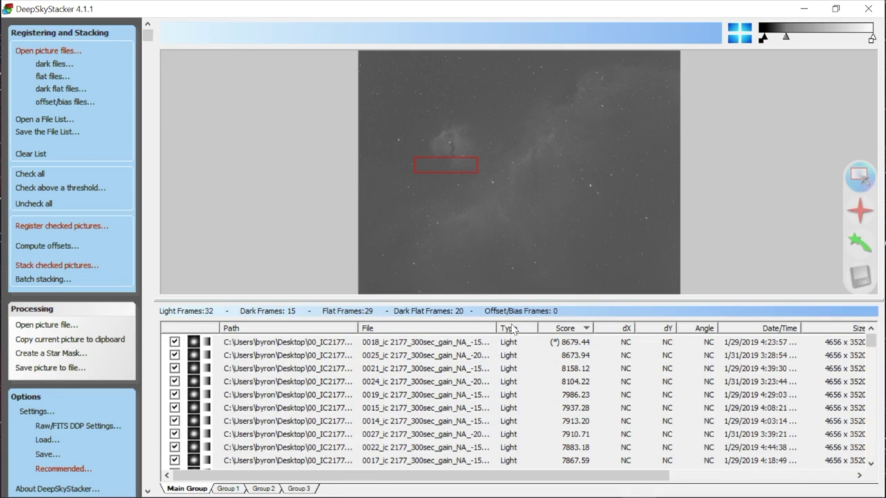
# - Inspect the checked state of the Group 1 and Group 2 frames and return to the Main Group
pyautogui.click(228, 489)
pyautogui.click(262, 488)
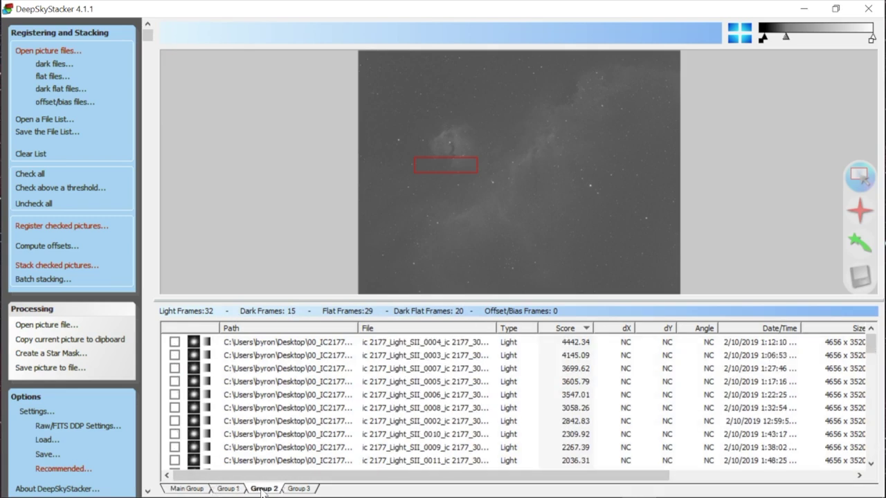
pyautogui.click(186, 488)
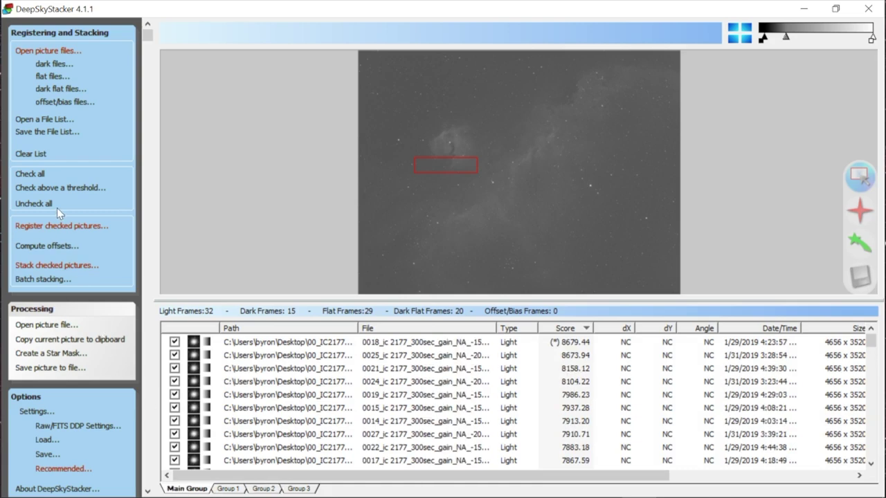
# - Open the stacking steps for the checked Ha pictures and review the calibration summary and recommended settings
pyautogui.click(69, 268)
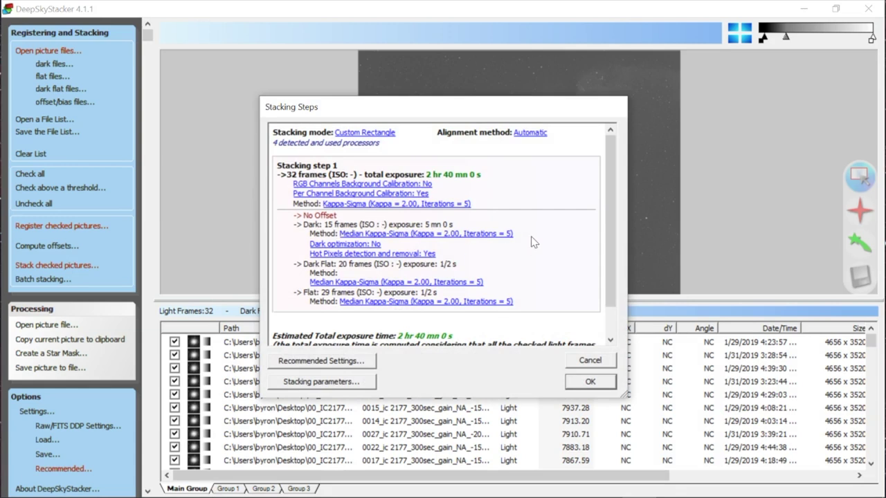
pyautogui.scroll(-3, 611, 197)
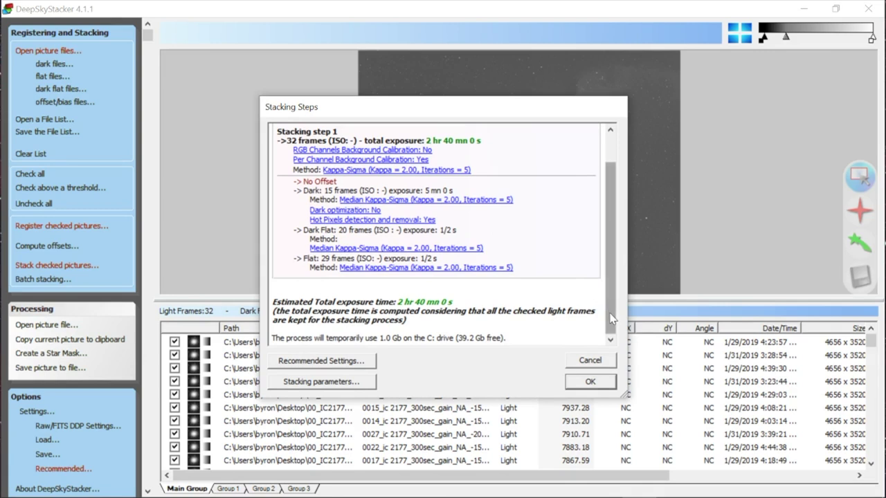
pyautogui.scroll(2, 611, 318)
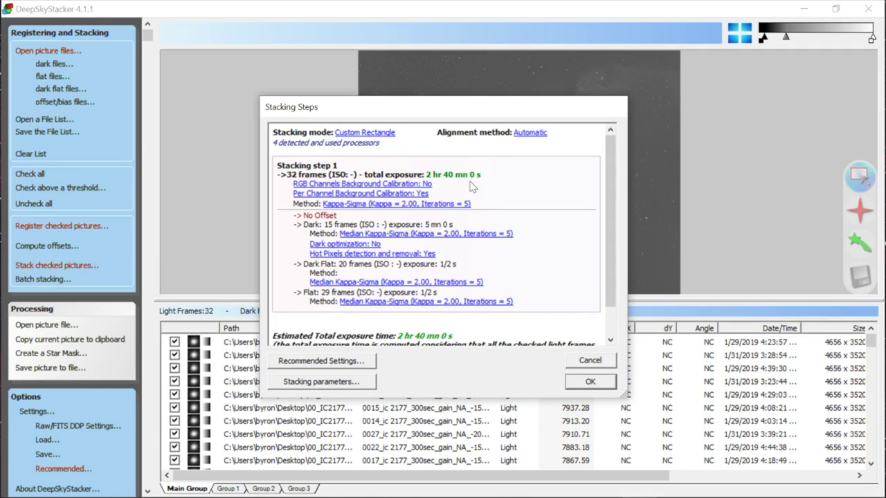
pyautogui.click(310, 362)
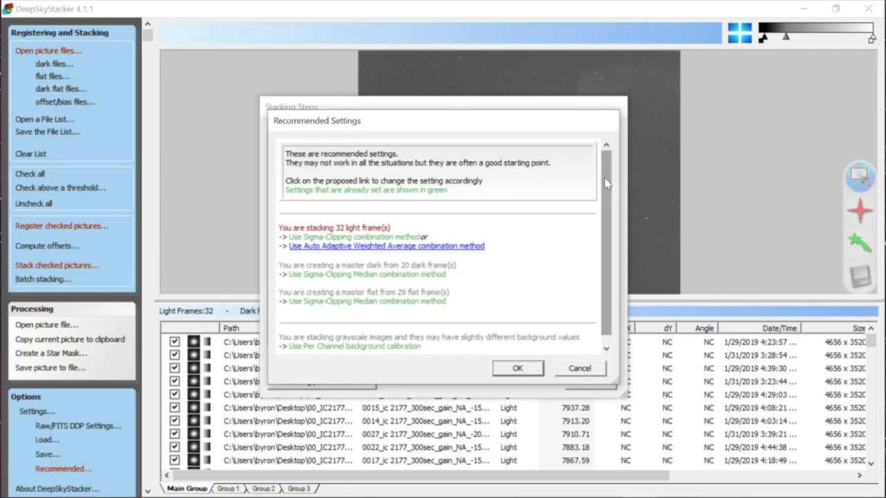
pyautogui.scroll(-1, 604, 178)
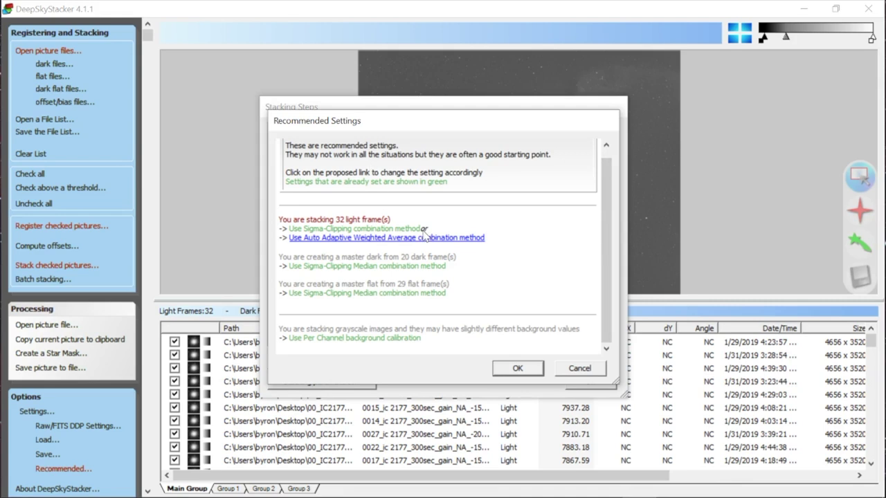
pyautogui.scroll(1, 604, 256)
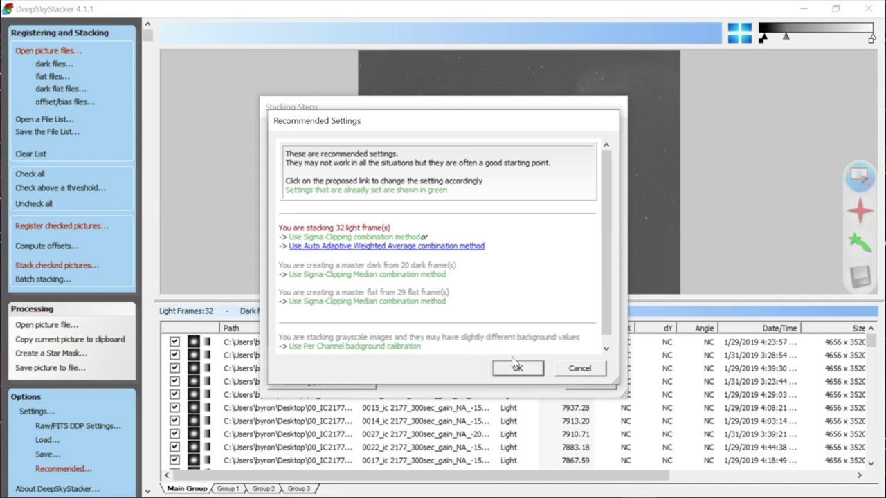
pyautogui.click(530, 369)
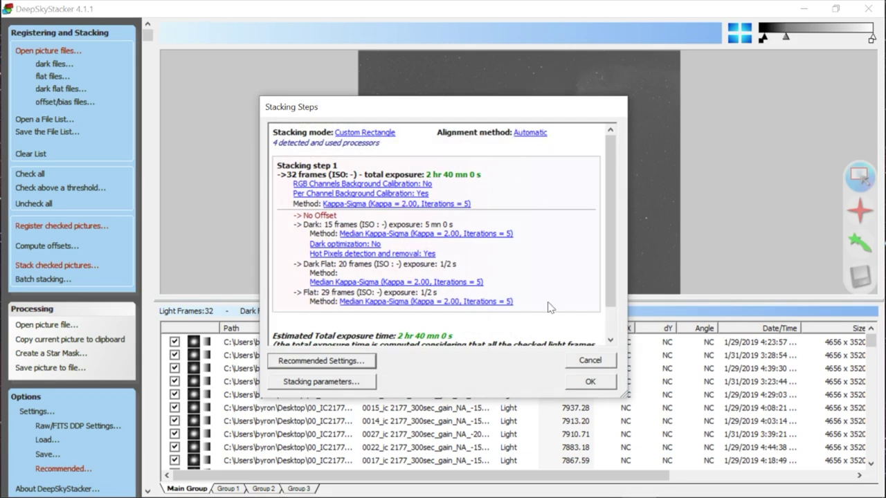
# - Set the stacking result to Standard Mode, keeping the other stacking parameters, and stack the checked Ha frames
pyautogui.click(349, 382)
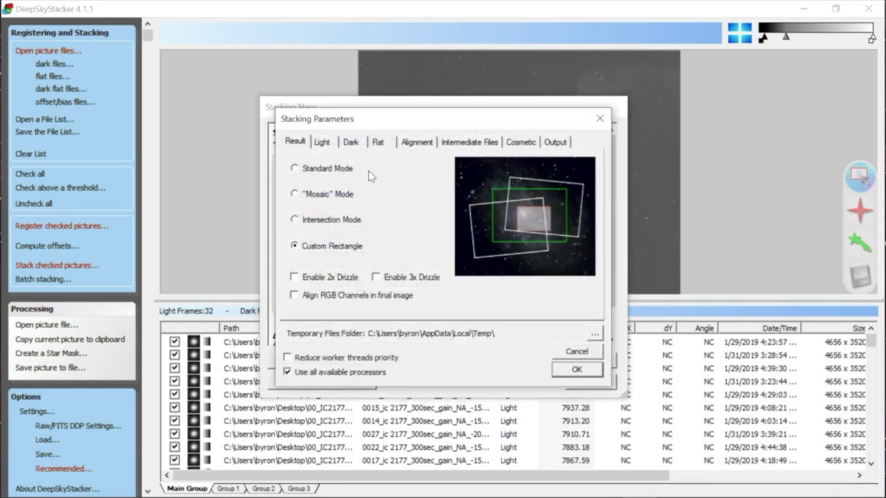
pyautogui.click(336, 169)
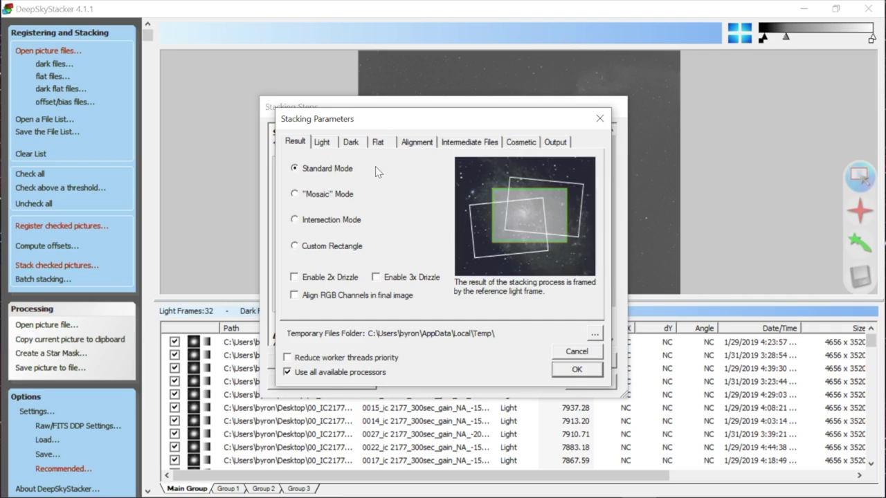
pyautogui.click(329, 145)
pyautogui.click(352, 144)
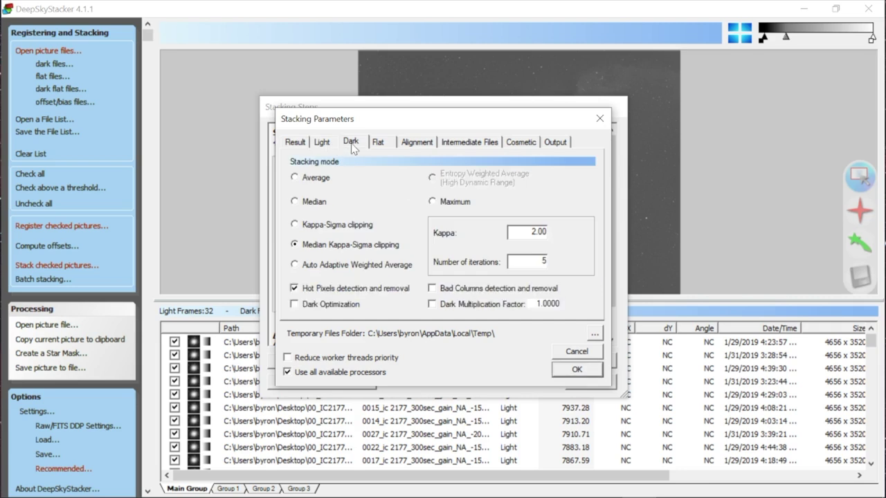
pyautogui.click(378, 145)
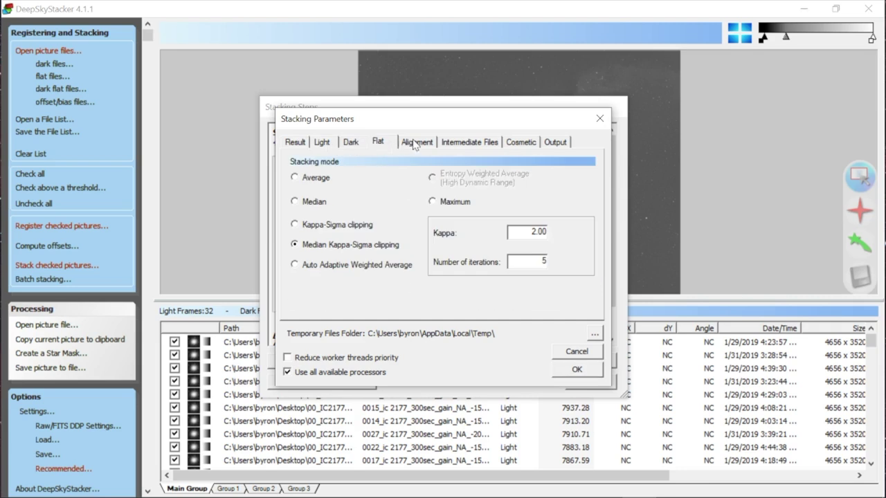
pyautogui.click(414, 144)
pyautogui.click(452, 143)
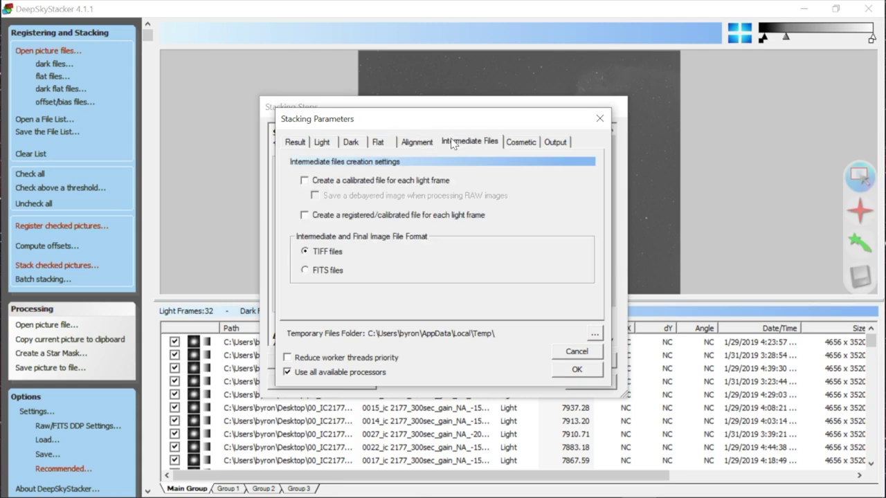
pyautogui.click(558, 143)
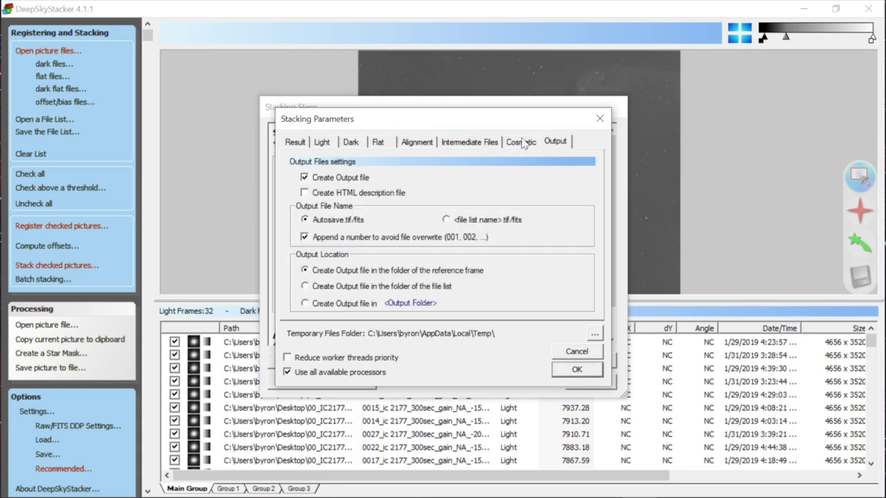
pyautogui.click(297, 143)
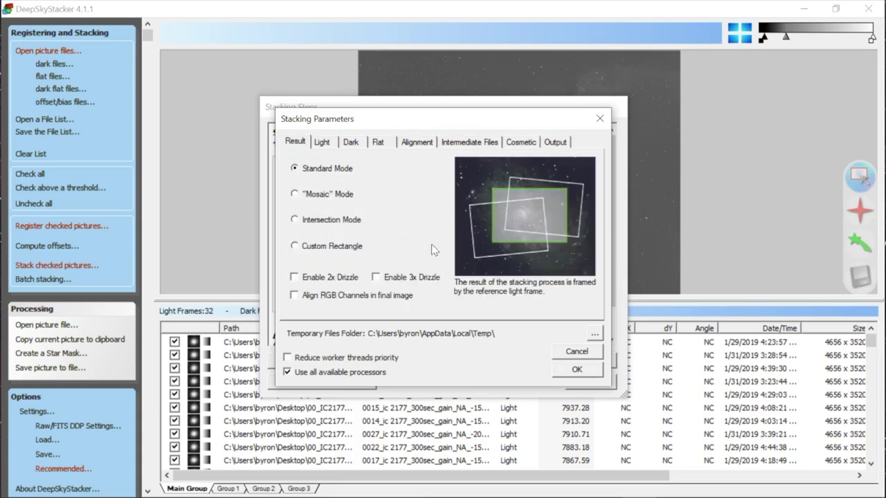
pyautogui.click(579, 371)
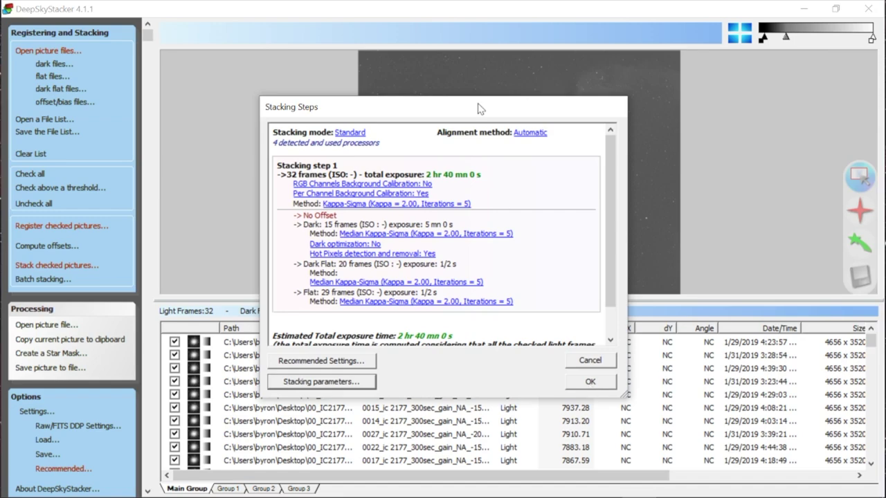
pyautogui.moveTo(477, 109); pyautogui.dragTo(482, 92)
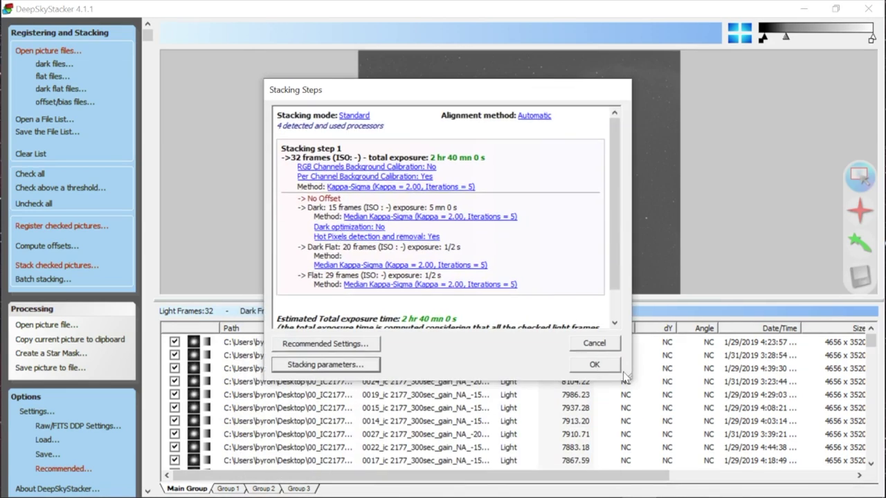
pyautogui.click(594, 367)
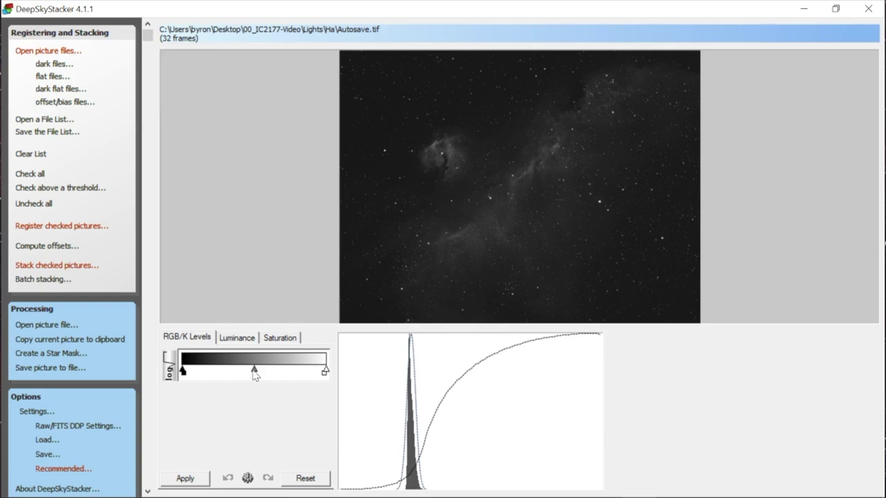
# - Try brightening the stacked Ha image by lowering its RGB/K midtone level, and reset the levels
pyautogui.moveTo(254, 371); pyautogui.dragTo(216, 371)
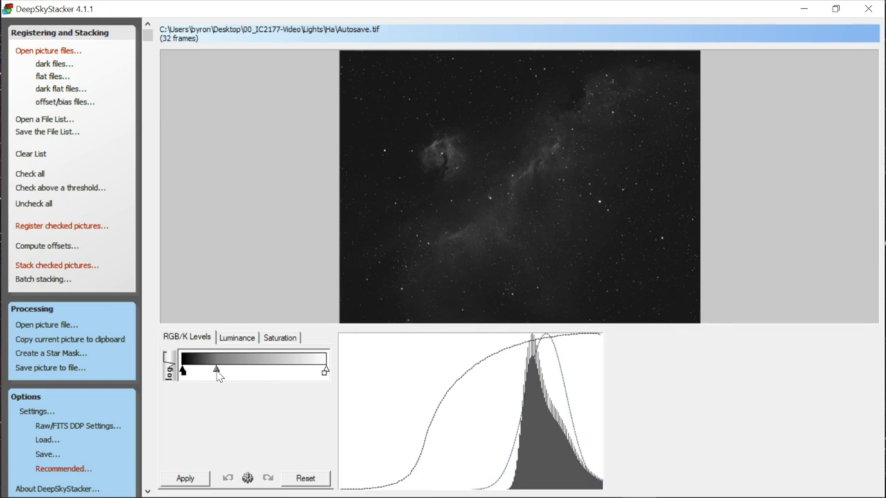
pyautogui.click(189, 484)
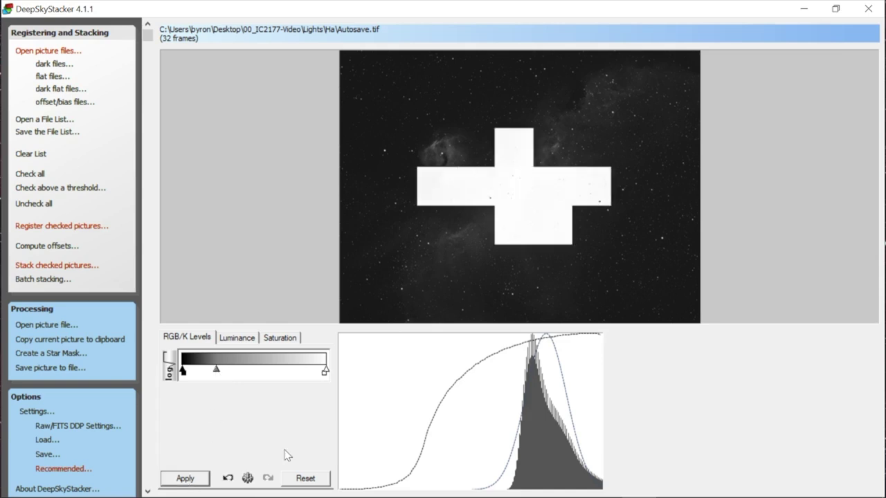
pyautogui.click(303, 478)
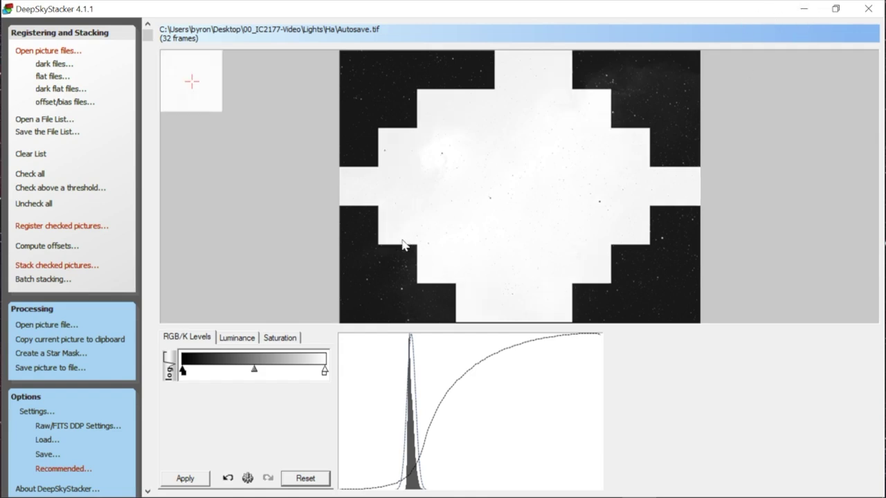
# - Switch to File Explorer and move Autosave.tif from the Lights\Ha folder of 00_IC2177-Video to the desktop
pyautogui.click(803, 8)
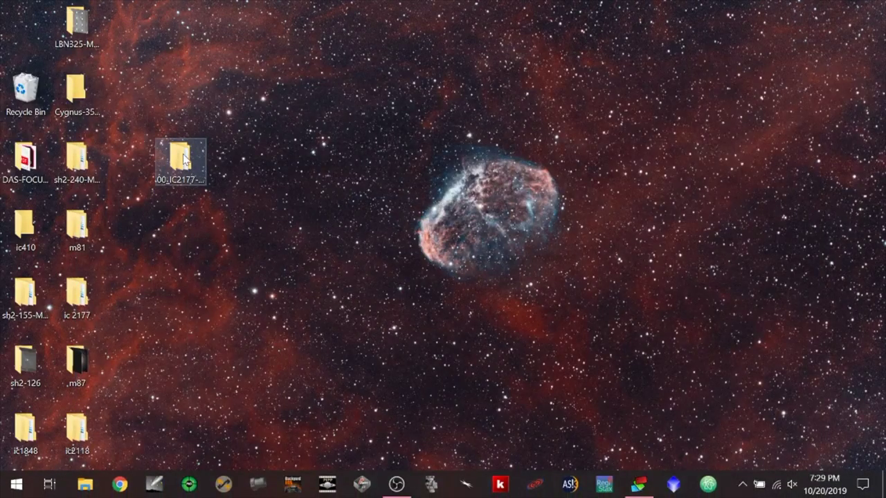
pyautogui.doubleClick(184, 156)
pyautogui.doubleClick(354, 223)
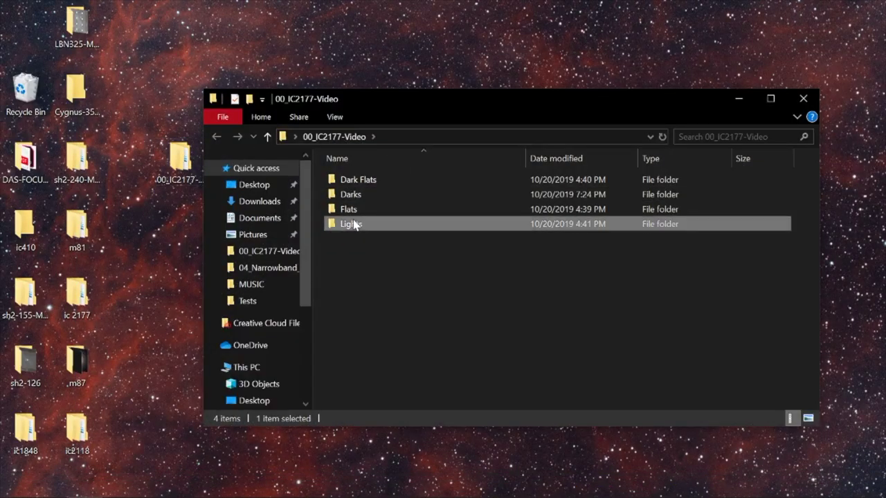
pyautogui.doubleClick(352, 180)
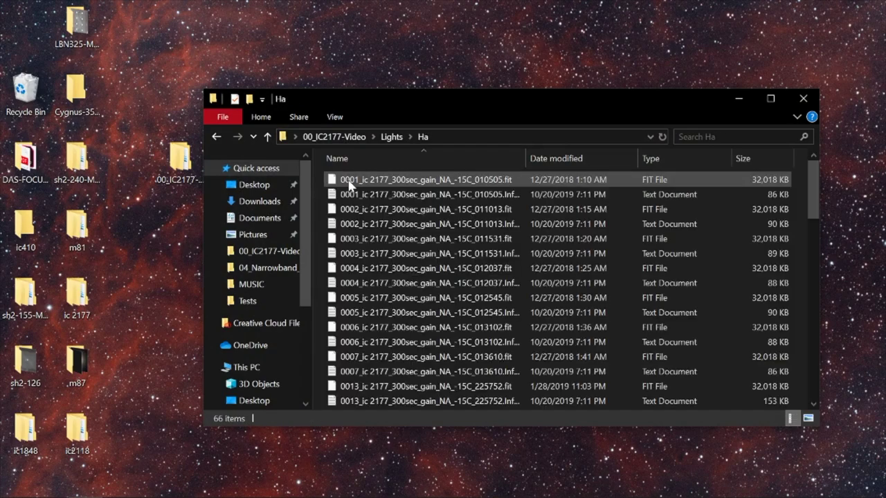
pyautogui.moveTo(813, 188); pyautogui.dragTo(813, 413)
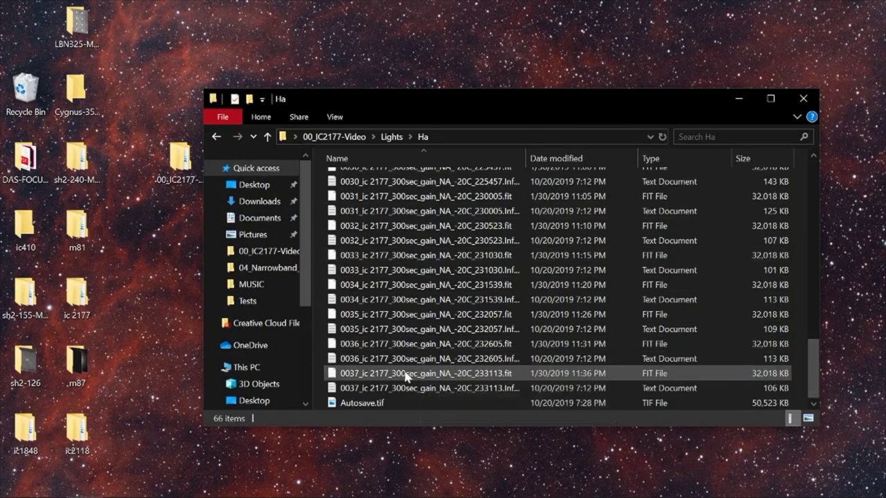
pyautogui.moveTo(374, 406)
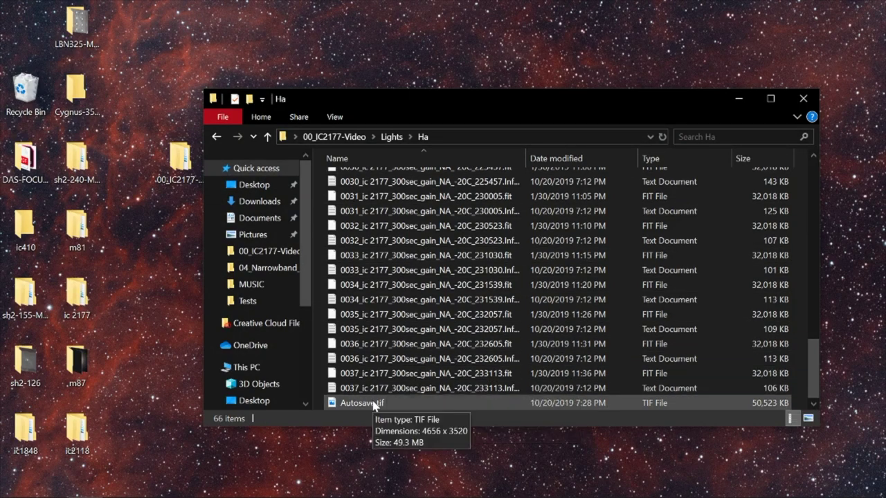
pyautogui.moveTo(374, 406); pyautogui.dragTo(164, 364)
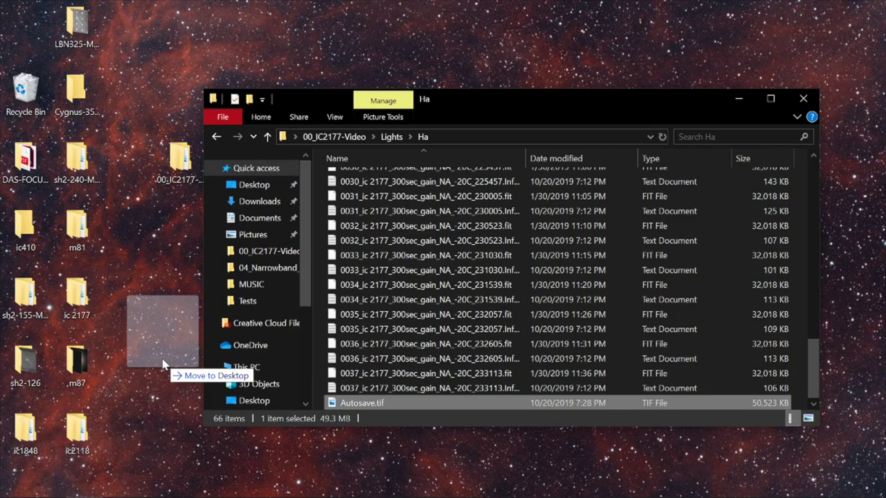
pyautogui.moveTo(164, 365); pyautogui.dragTo(160, 355)
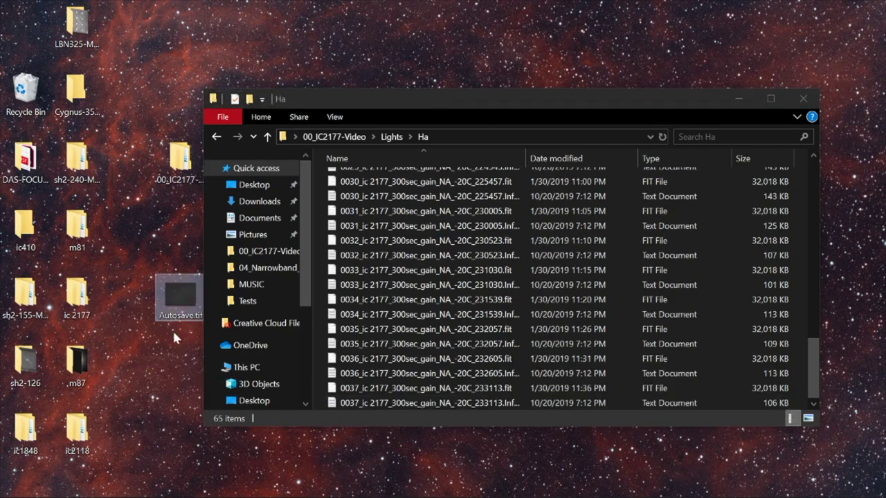
# - Rename the Autosave.tif file on the desktop as ha.tif and close the Ha folder window
pyautogui.moveTo(178, 317)
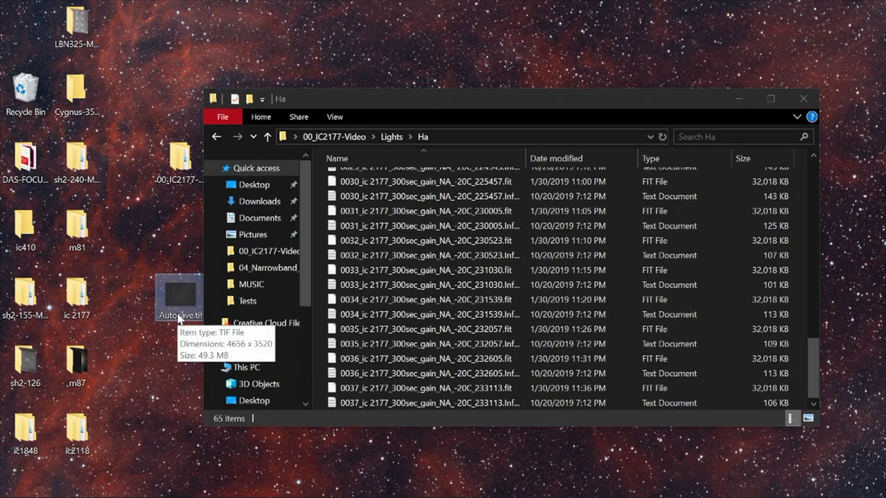
pyautogui.rightClick(179, 318)
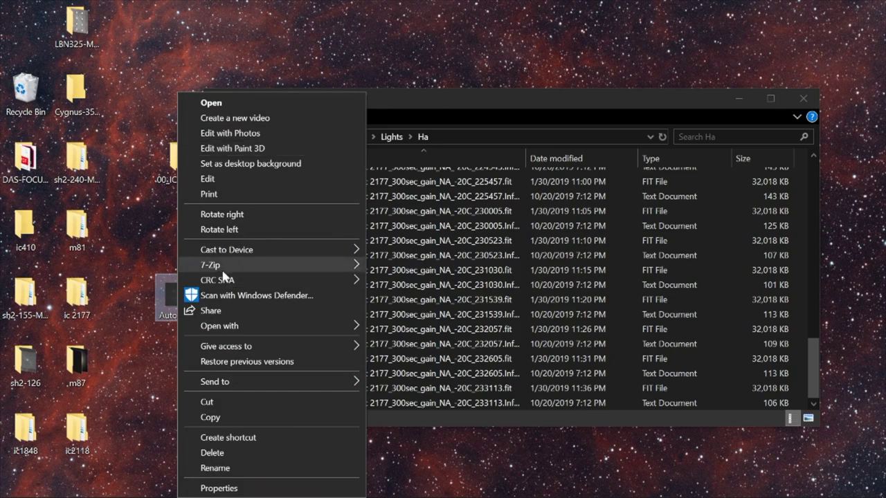
pyautogui.click(211, 469)
pyautogui.write('ha.tif')
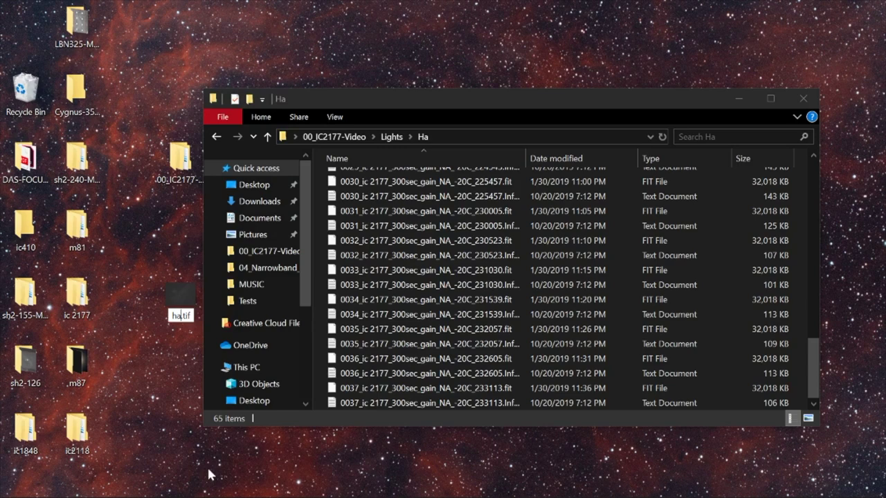
pyautogui.press('Return')
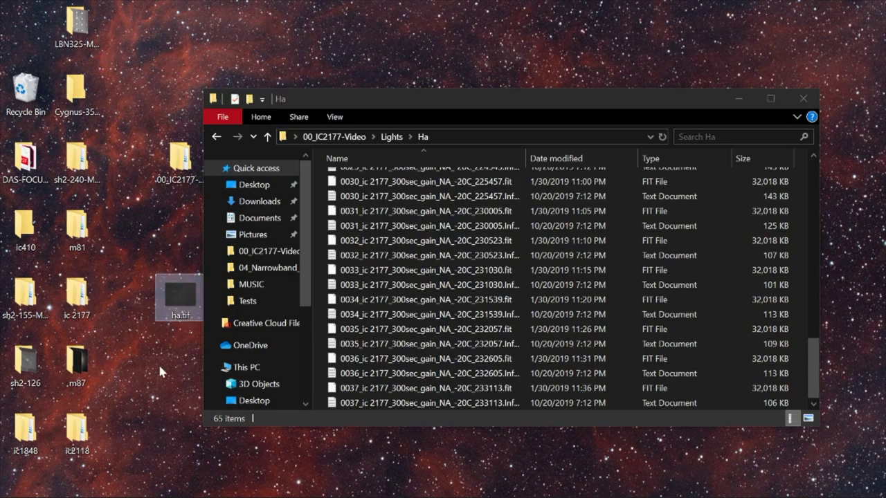
pyautogui.click(801, 101)
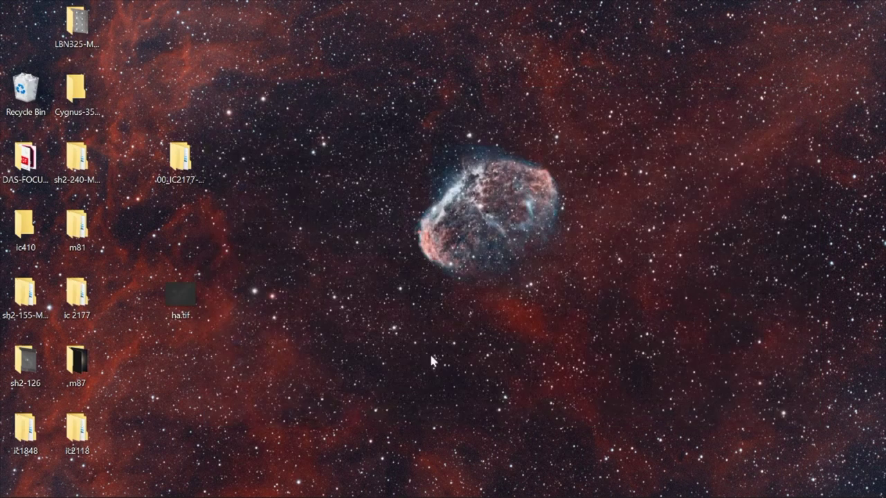
# - Switch back to DeepSkyStacker and undo the last levels change on the stacked Ha image
pyautogui.moveTo(326, 488)
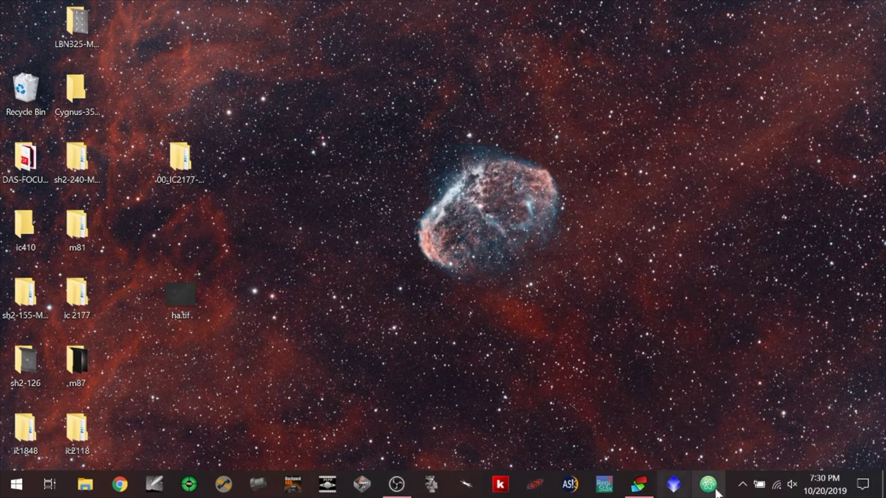
pyautogui.click(666, 486)
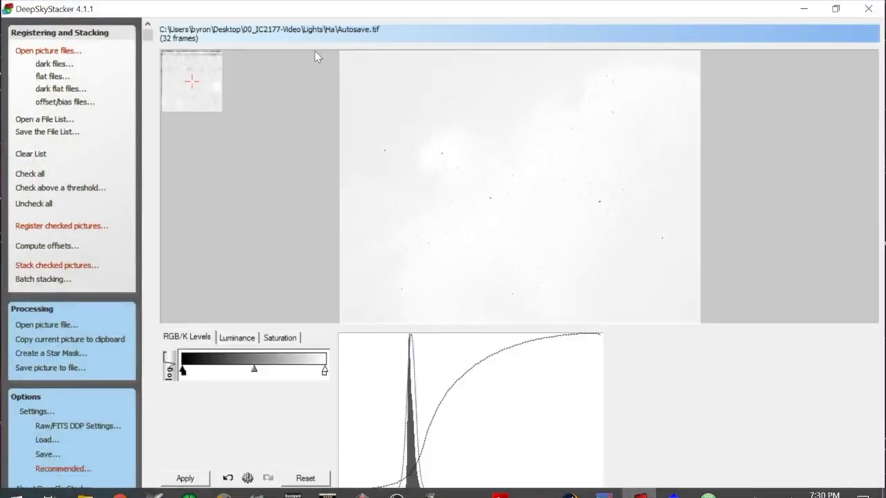
pyautogui.moveTo(333, 493)
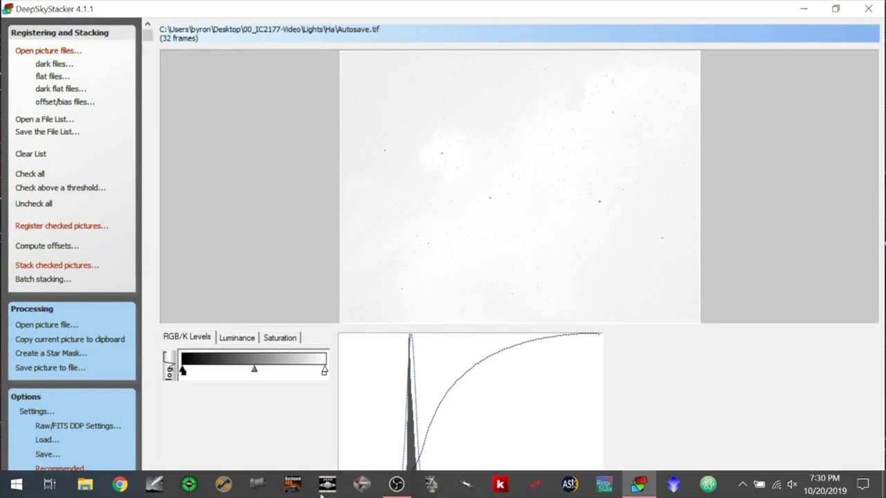
pyautogui.click(229, 477)
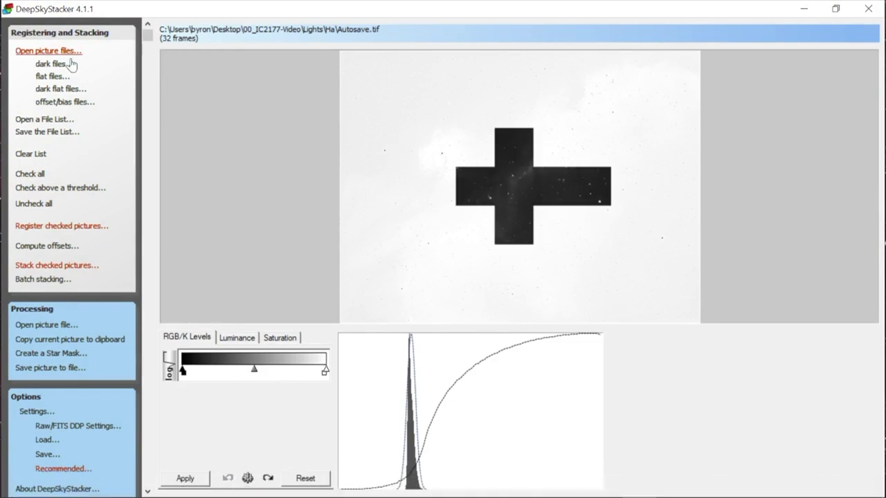
# - Save the stacked Ha picture to the Desktop as ha-final, a 16-bit uncompressed TIFF with adjustments embedded but not applied
pyautogui.click(66, 367)
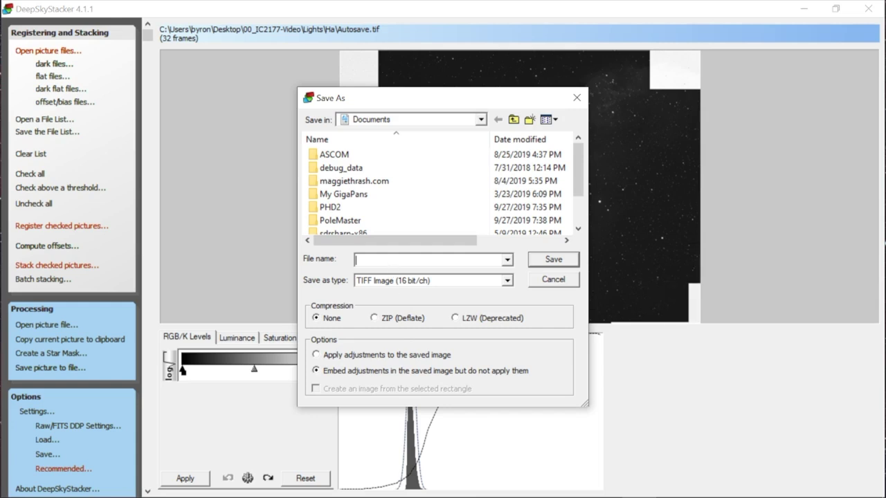
pyautogui.write('ha-final')
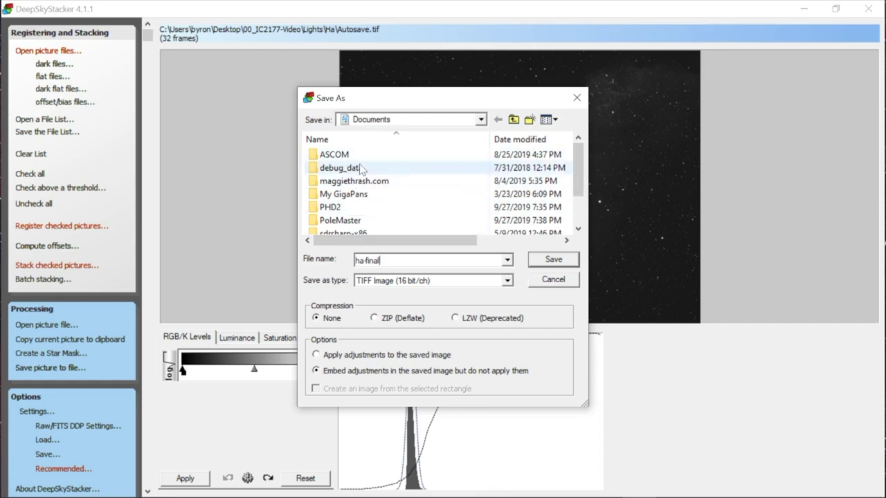
pyautogui.click(438, 119)
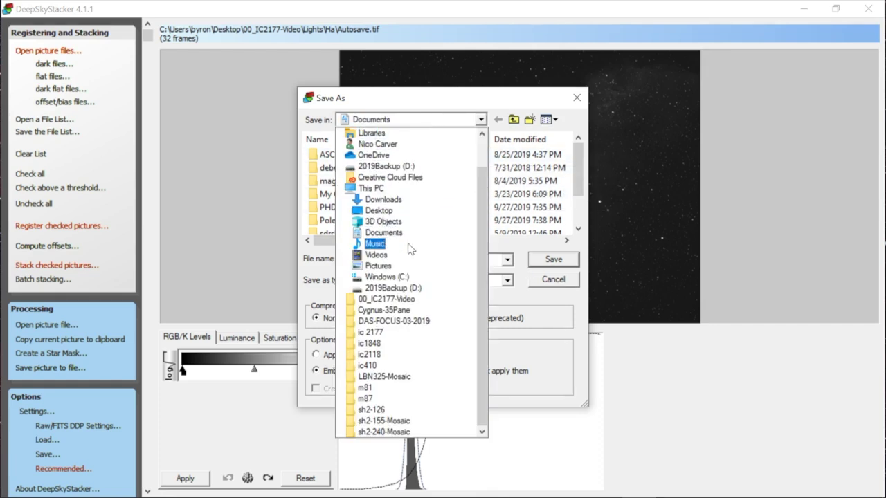
pyautogui.click(378, 210)
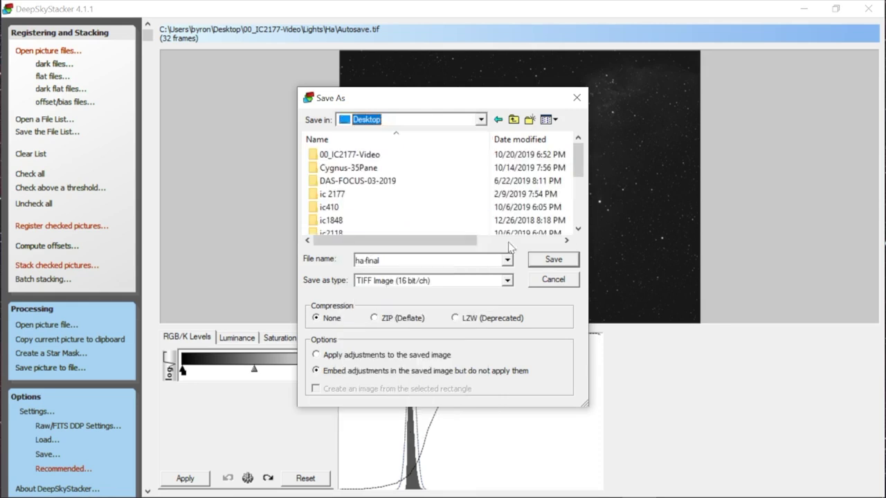
pyautogui.click(551, 260)
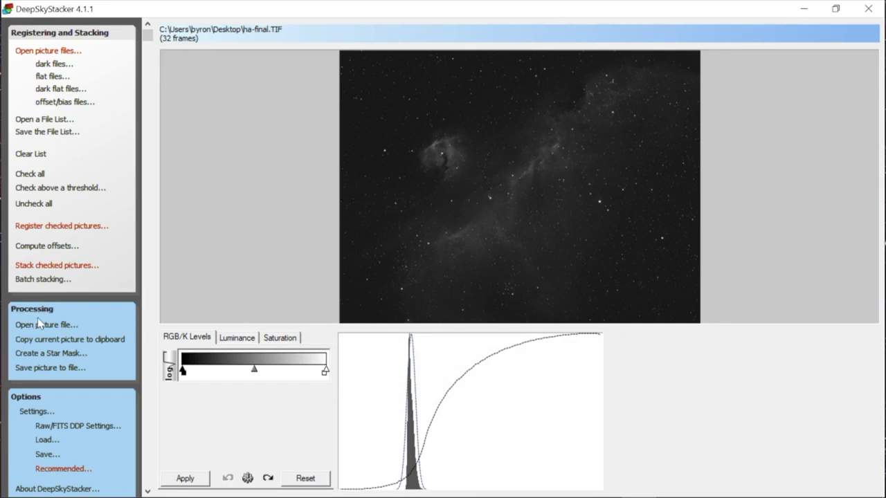
pyautogui.click(46, 370)
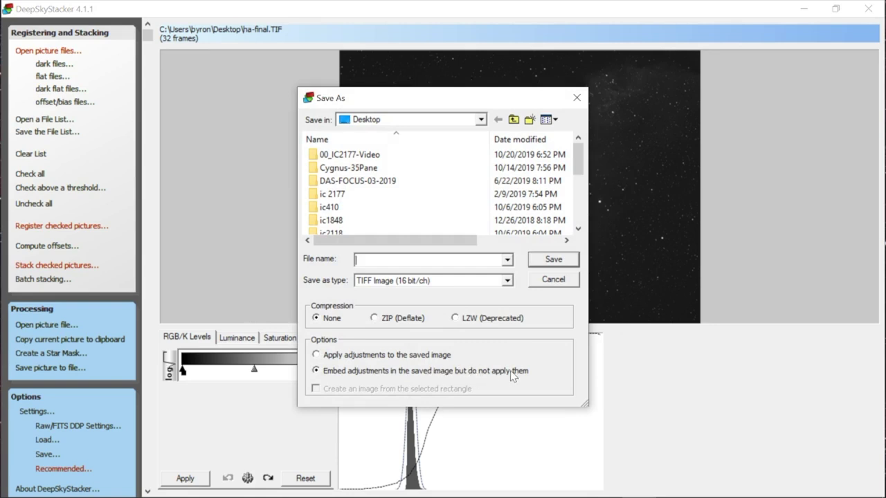
pyautogui.click(568, 280)
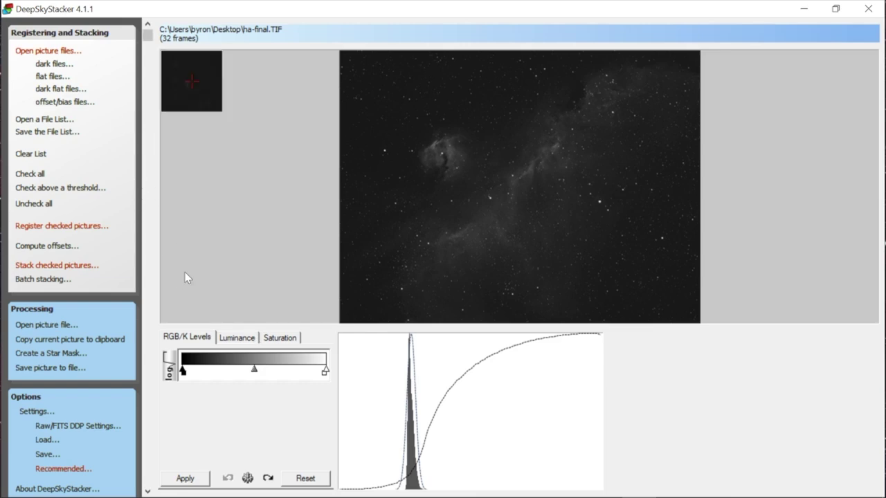
# - Return to the registering and stacking file list and review the frames in the Main Group and the OIII Group 1
pyautogui.click(106, 41)
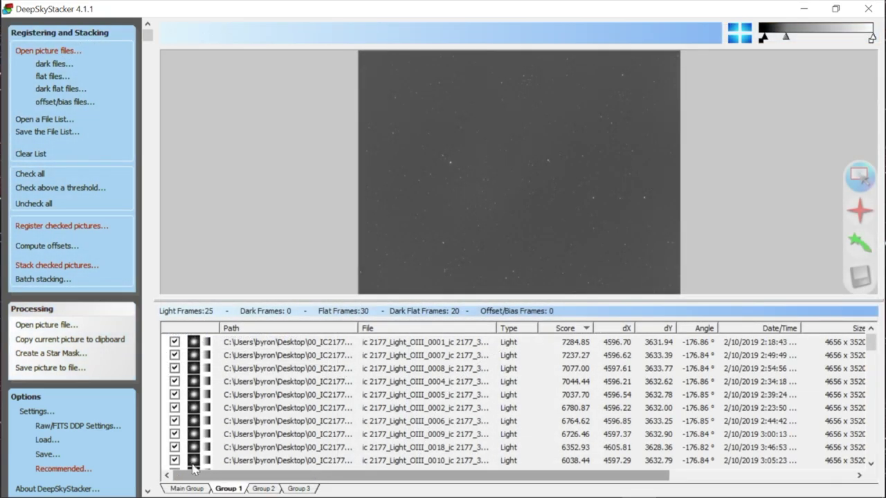
pyautogui.click(189, 489)
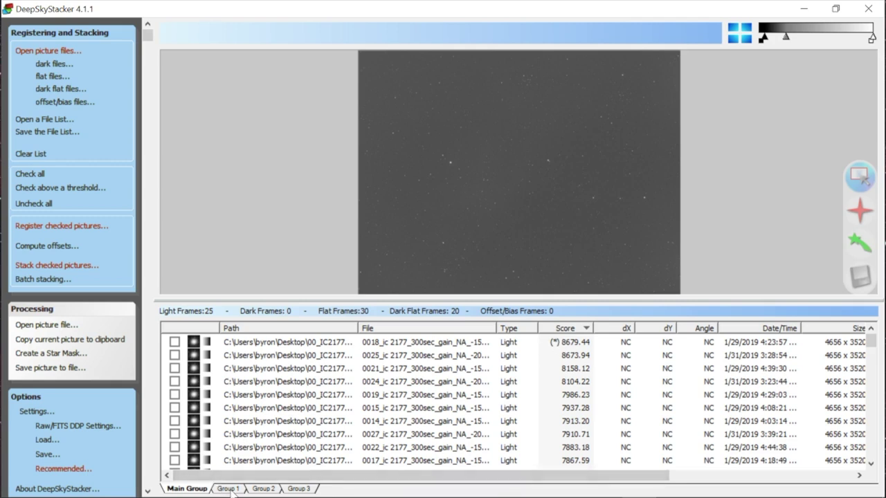
pyautogui.moveTo(232, 492)
pyautogui.click(226, 490)
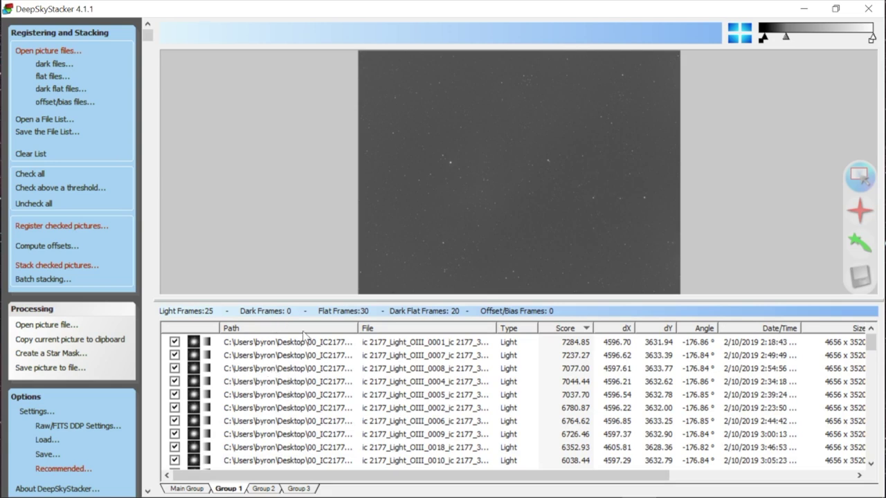
pyautogui.scroll(-17, 305, 414)
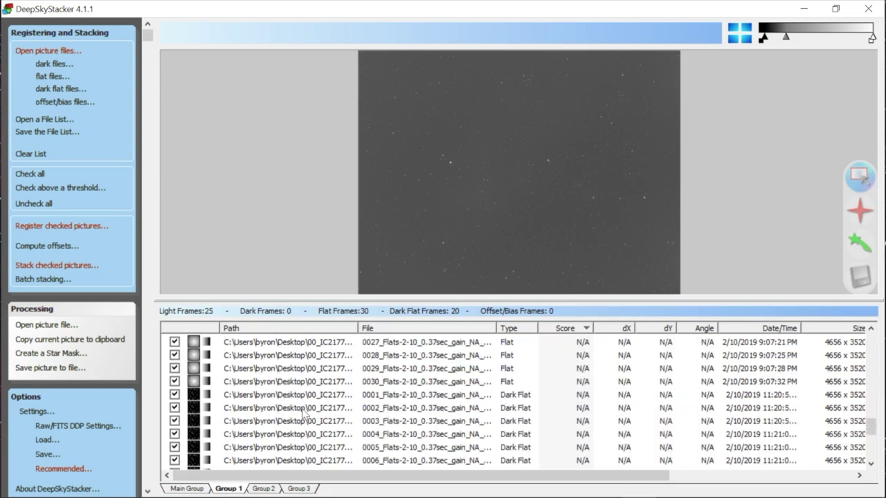
pyautogui.scroll(-5, 304, 413)
pyautogui.scroll(20, 305, 414)
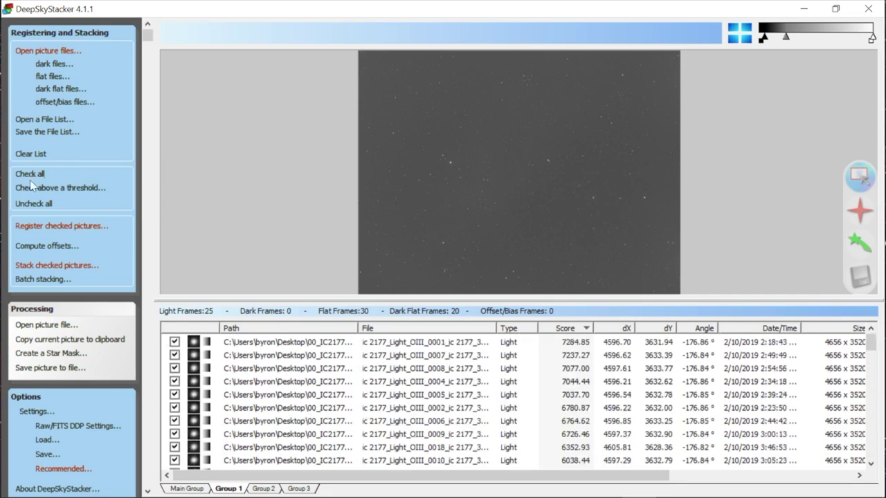
# - Uncheck all frames in every group, and check only the OIII lights, flats and dark flats in Group 1
pyautogui.click(37, 207)
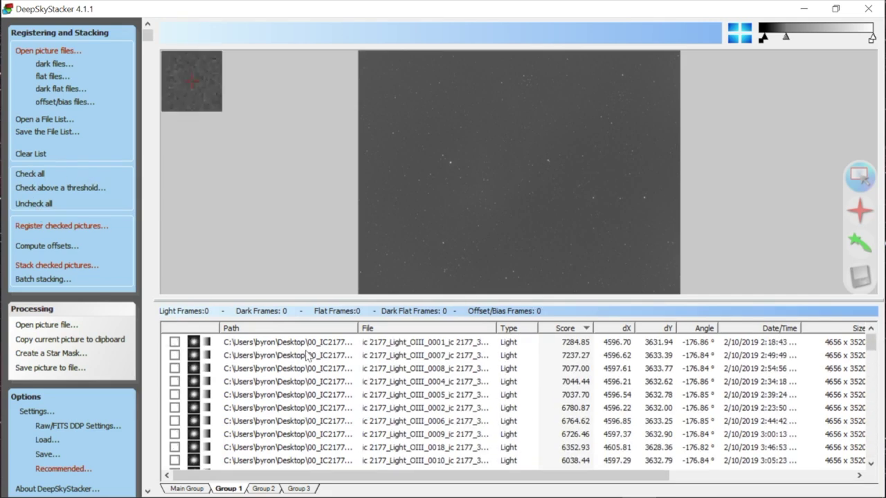
pyautogui.click(292, 343)
pyautogui.scroll(-15, 292, 342)
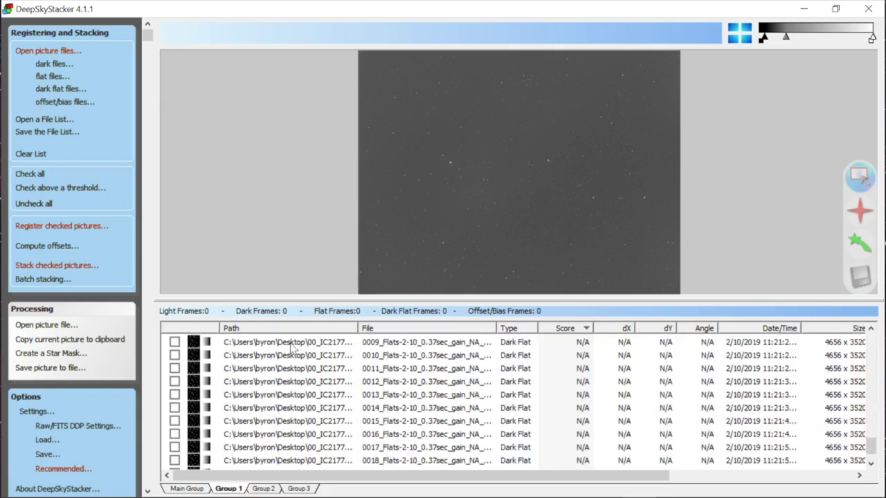
pyautogui.keyDown('shift'); pyautogui.click(274, 460); pyautogui.keyUp('shift')
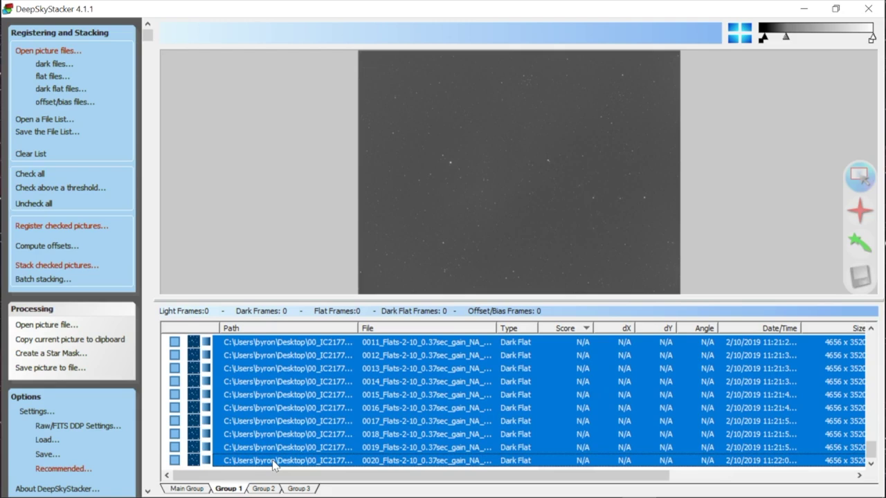
pyautogui.rightClick(275, 463)
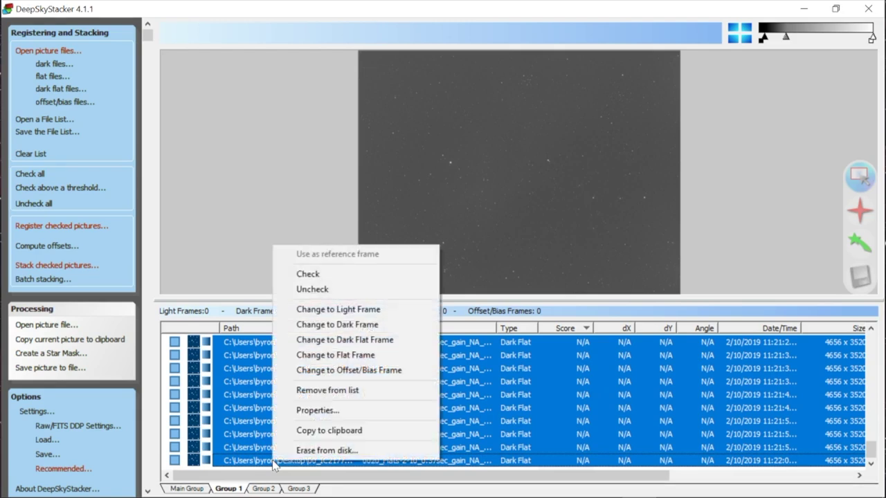
pyautogui.click(311, 276)
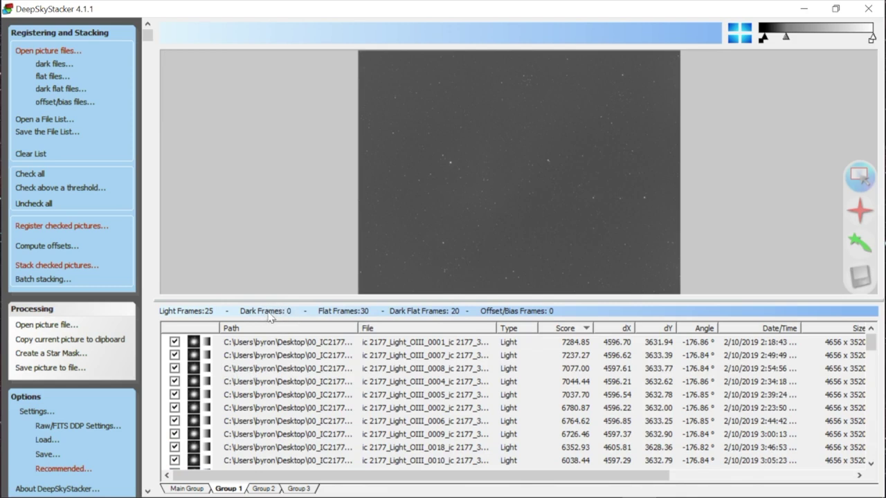
# - Check the dark frames darks_Ha_300sec_1x1__frame1 to frame15 in the Main Group and return to Group 1
pyautogui.click(185, 488)
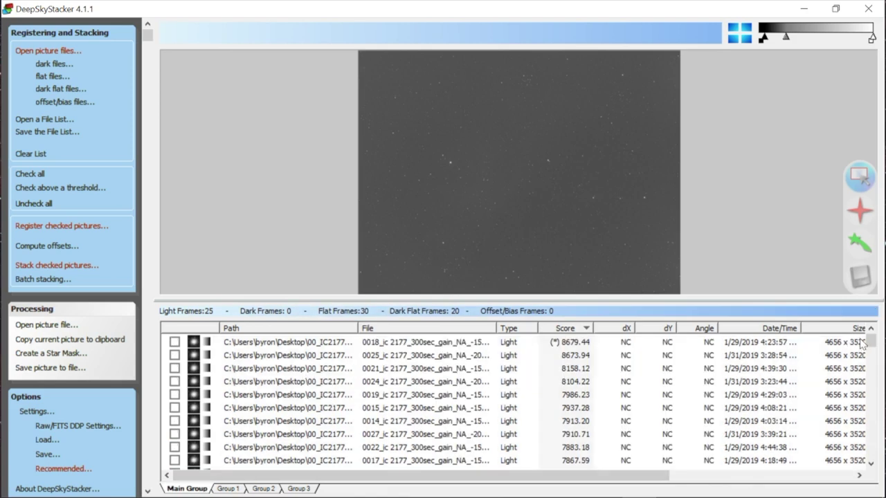
pyautogui.moveTo(871, 340); pyautogui.dragTo(875, 385)
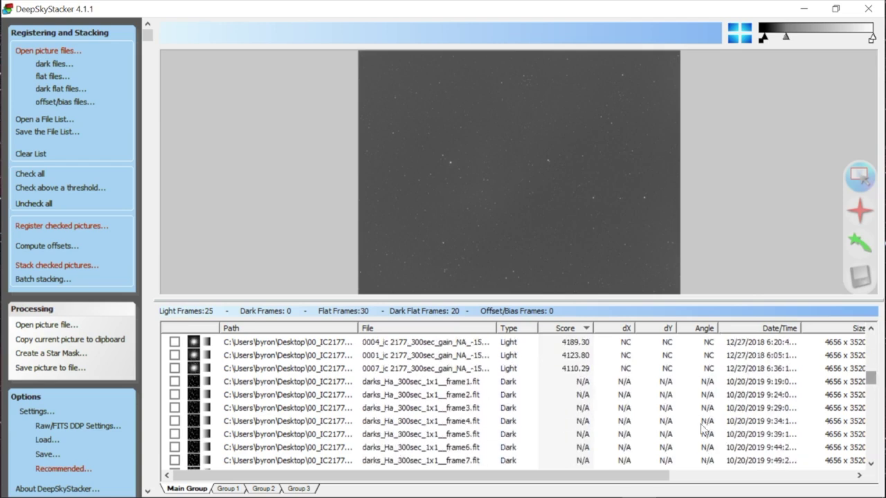
pyautogui.click(301, 384)
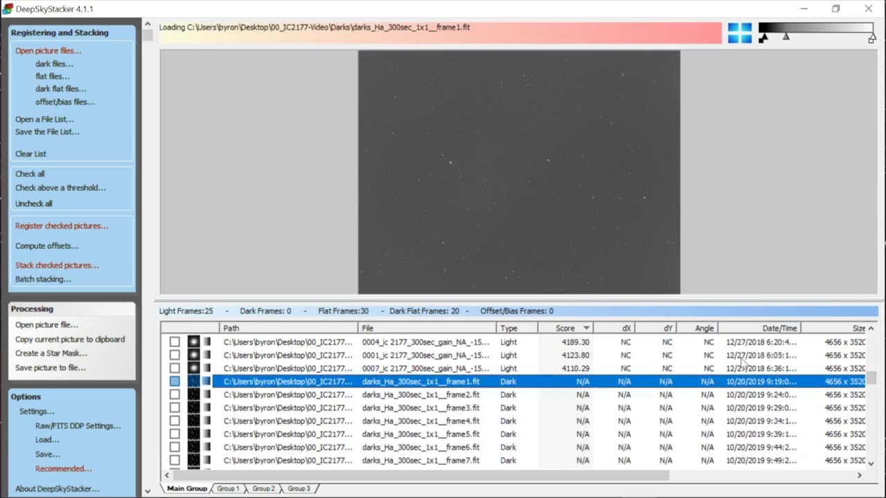
pyautogui.moveTo(871, 380); pyautogui.dragTo(872, 393)
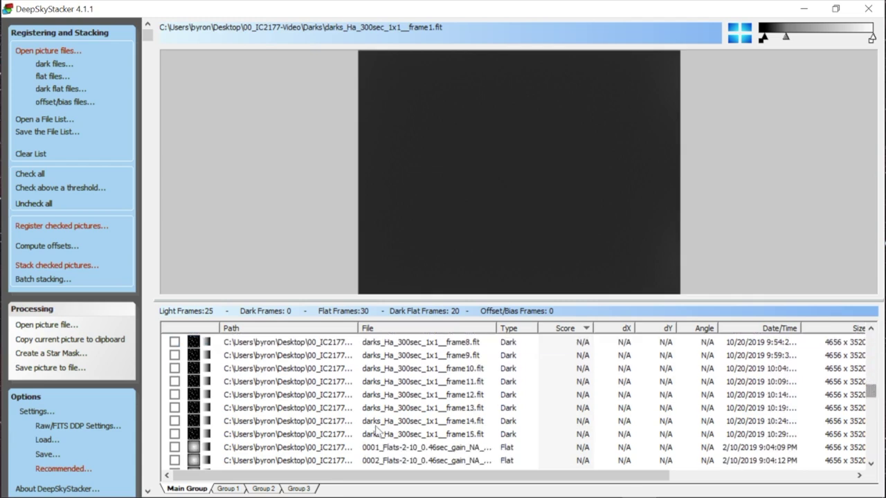
pyautogui.keyDown('shift'); pyautogui.click(337, 434); pyautogui.keyUp('shift')
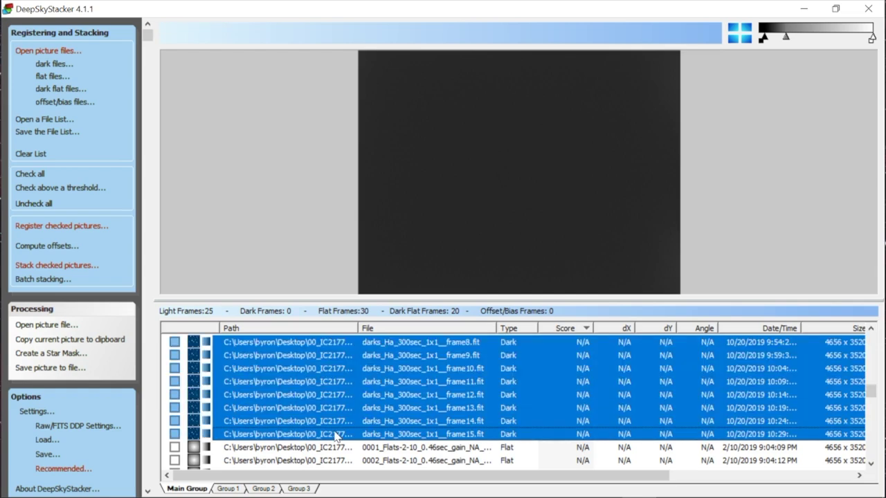
pyautogui.rightClick(336, 434)
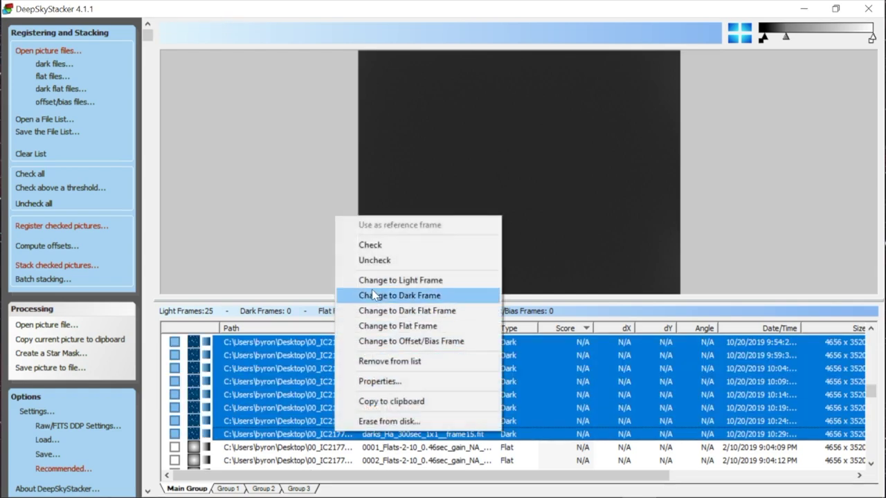
pyautogui.click(371, 246)
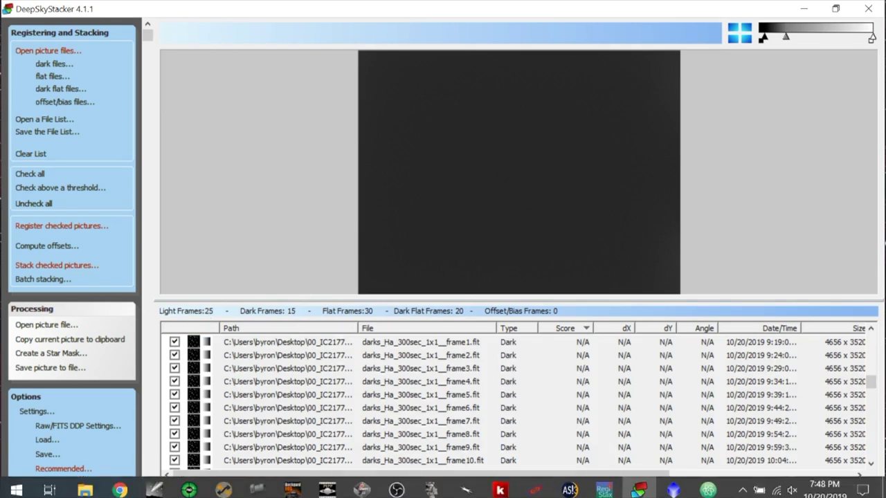
pyautogui.click(233, 489)
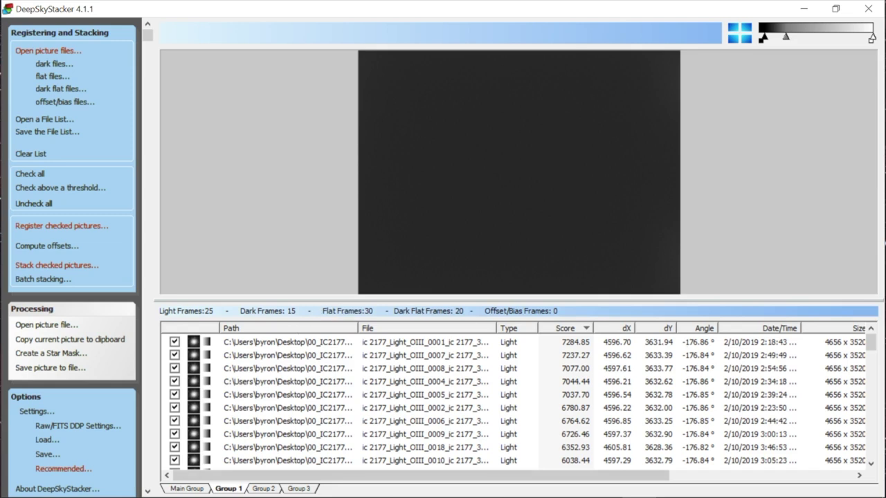
pyautogui.moveTo(873, 342)
pyautogui.mouseDown()
pyautogui.moveTo(869, 412)
pyautogui.moveTo(870, 340)
pyautogui.mouseUp()
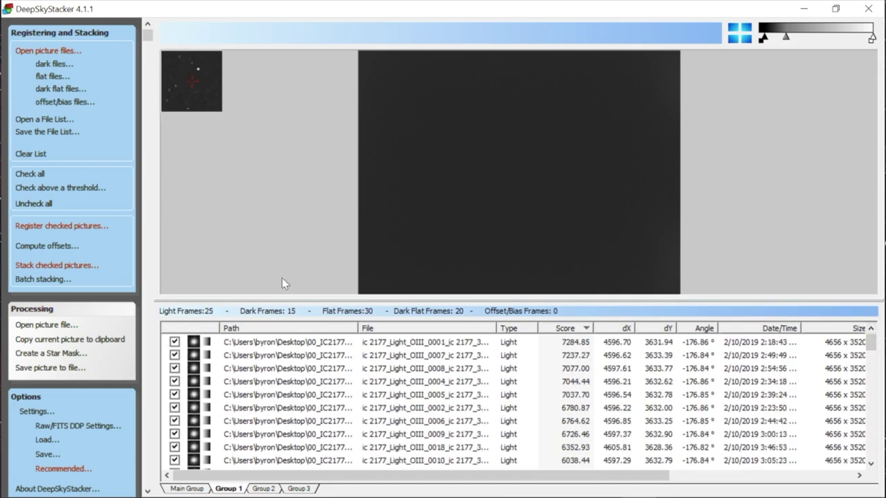
# - Check the Ha reference frame in the Main Group and stack the checked OIII frames in Standard mode with Automatic alignment and Kappa-Sigma
pyautogui.click(193, 490)
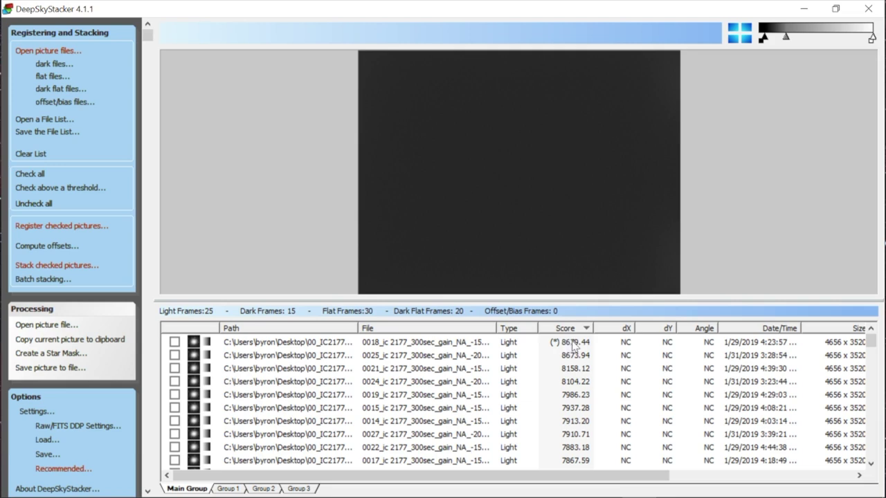
pyautogui.click(228, 488)
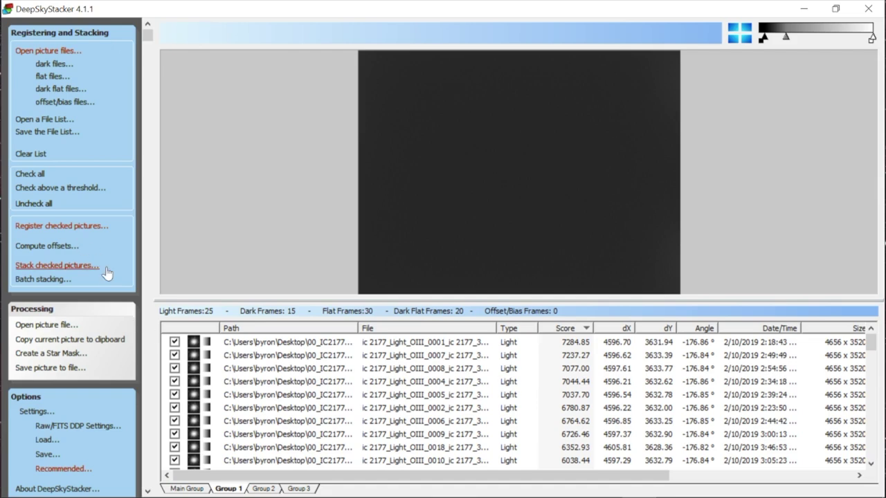
pyautogui.click(59, 267)
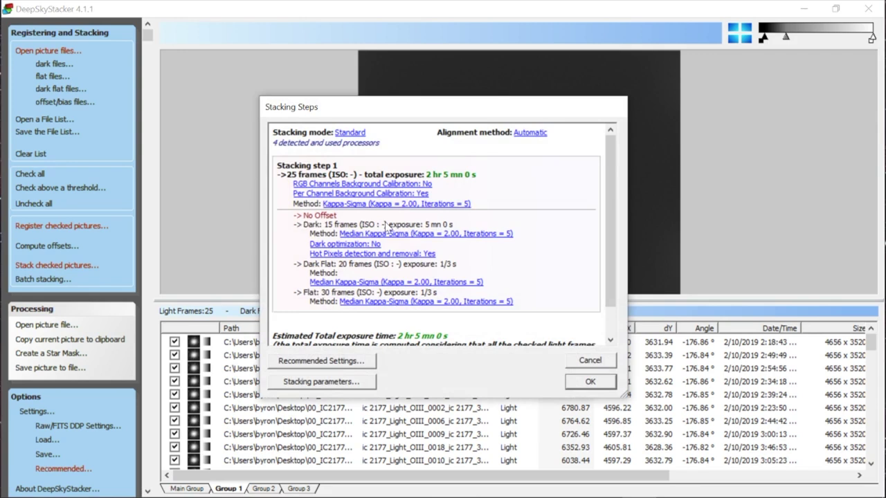
pyautogui.moveTo(610, 164)
pyautogui.mouseDown()
pyautogui.moveTo(610, 204)
pyautogui.moveTo(597, 159)
pyautogui.mouseUp()
pyautogui.scroll(-2, 610, 208)
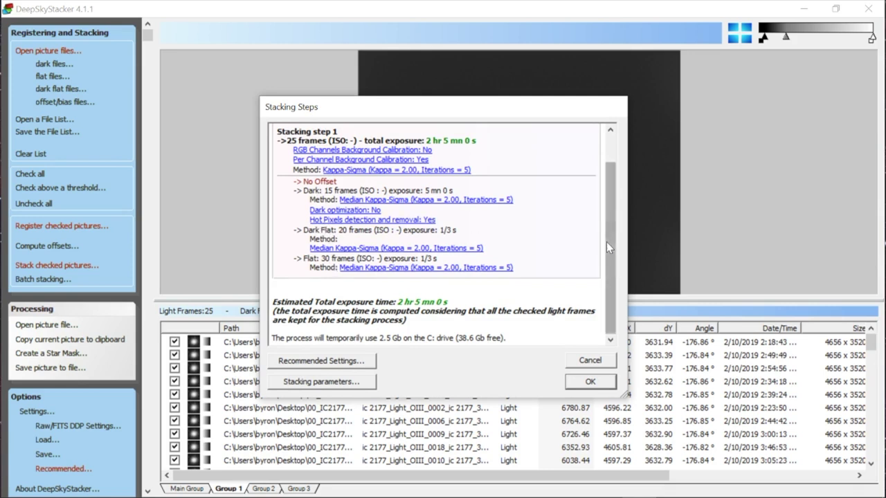
pyautogui.scroll(2, 606, 221)
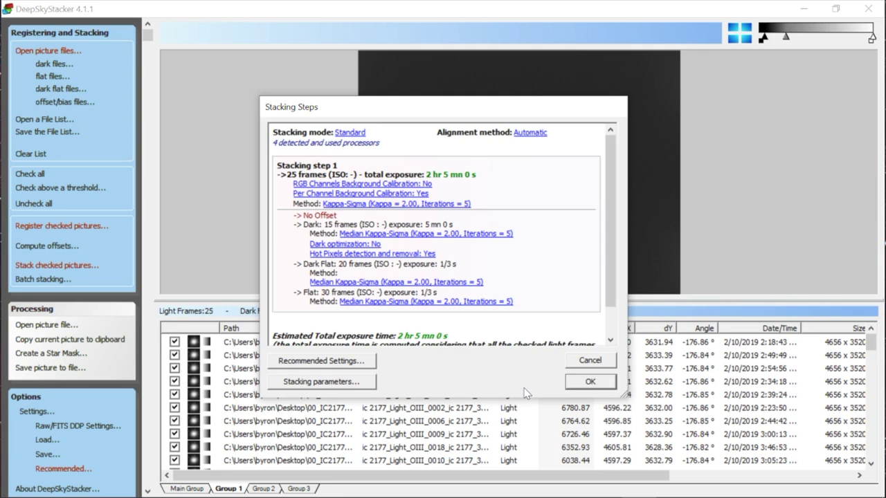
pyautogui.click(590, 382)
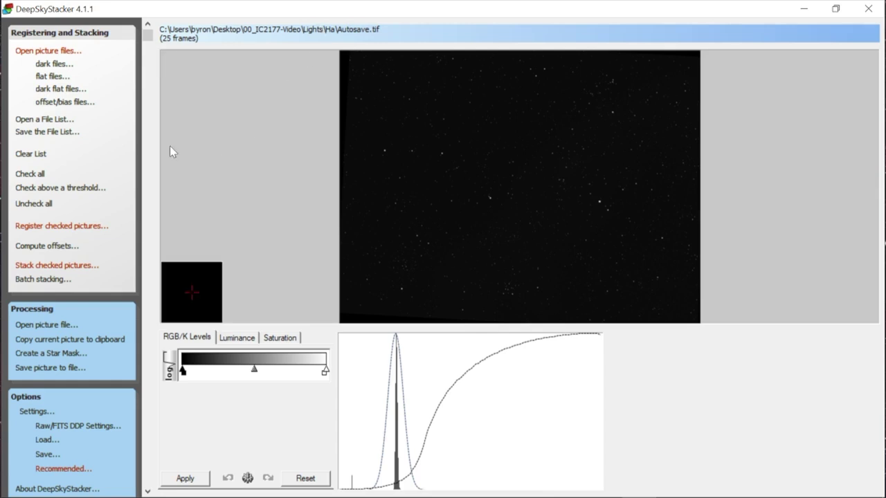
# - Save the stacked picture to the Desktop as O3-final, a 16-bit uncompressed TIFF with adjustments embedded but not applied, and place it below ha-final.TIF
pyautogui.click(45, 372)
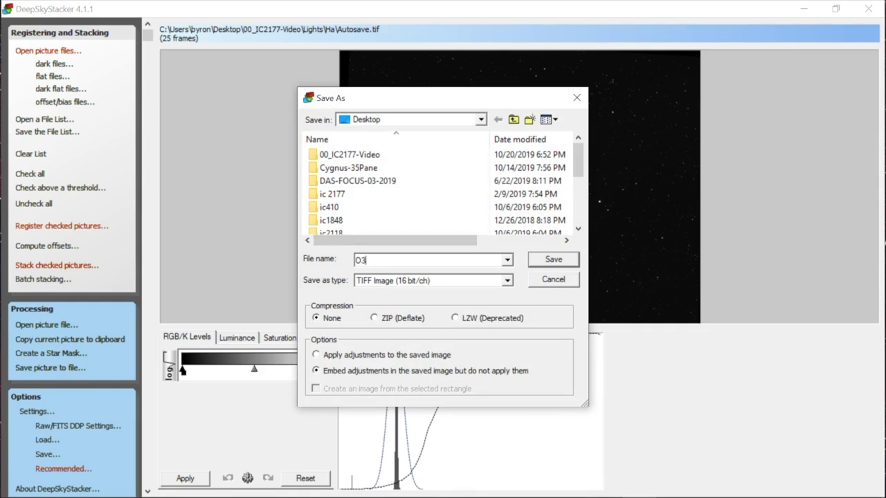
pyautogui.write('nal')
pyautogui.click(558, 261)
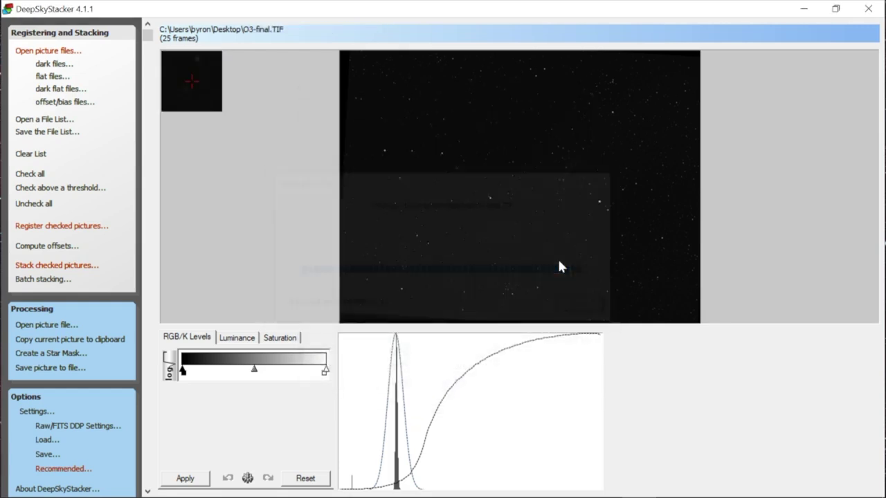
pyautogui.click(803, 9)
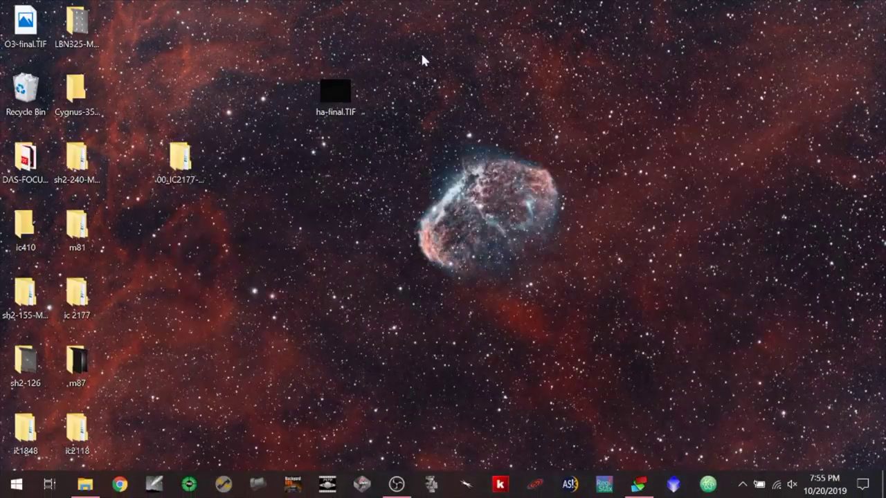
pyautogui.moveTo(22, 21); pyautogui.dragTo(334, 141)
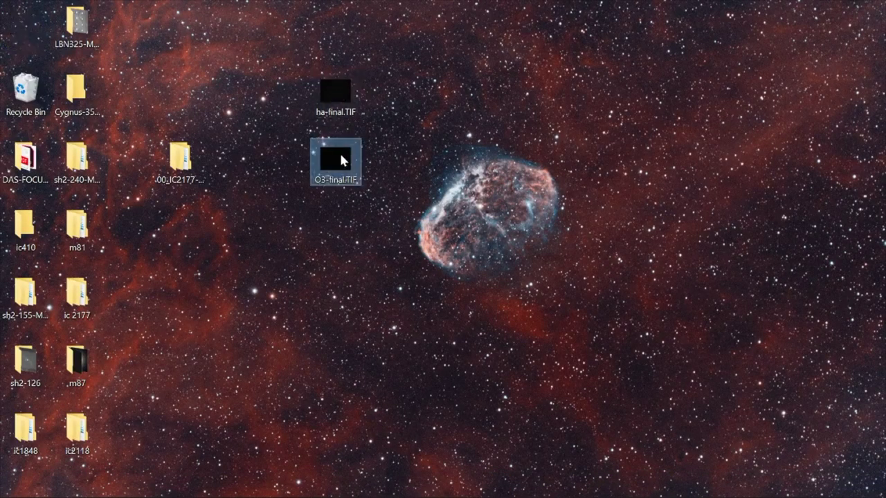
# - Compare the file details of ha-final.TIF and O3-final.TIF on the desktop, and view each picture in Photos
pyautogui.moveTo(324, 89)
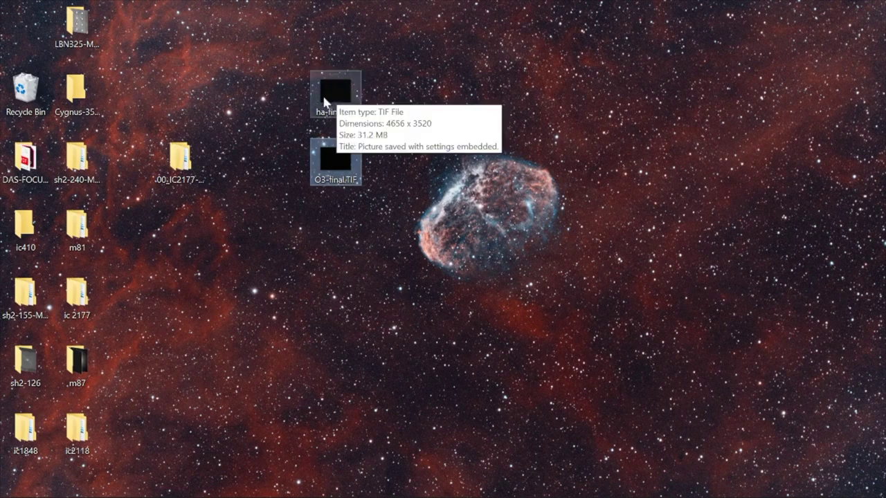
pyautogui.moveTo(326, 156)
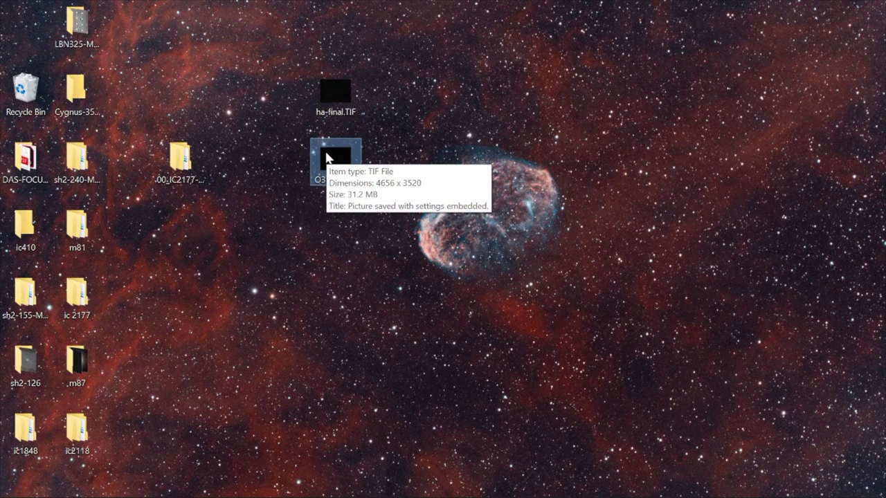
pyautogui.doubleClick(325, 88)
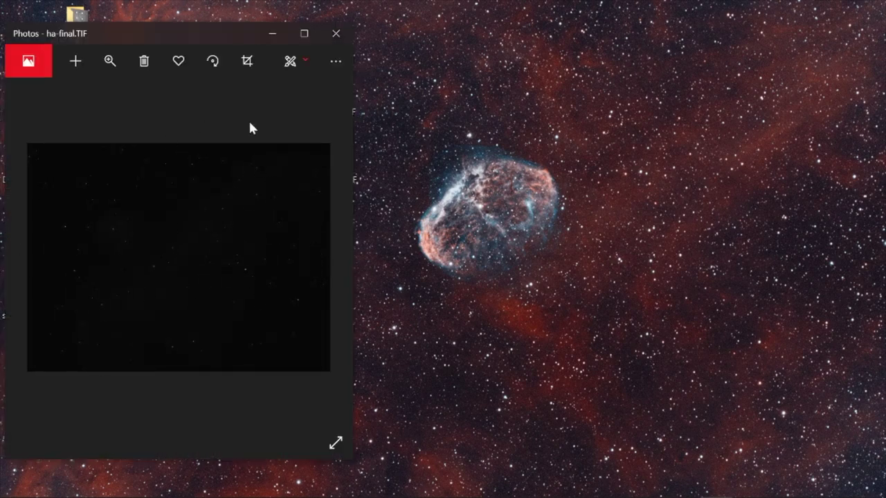
pyautogui.click(334, 33)
pyautogui.doubleClick(340, 161)
pyautogui.click(336, 34)
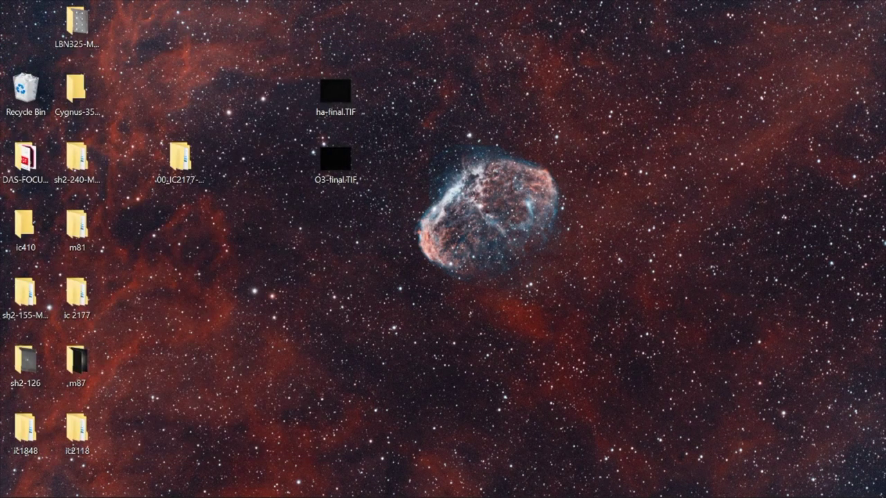
# - Switch back to DeepSkyStacker, return to the registering and stacking file list, and uncheck all frames
pyautogui.click(637, 485)
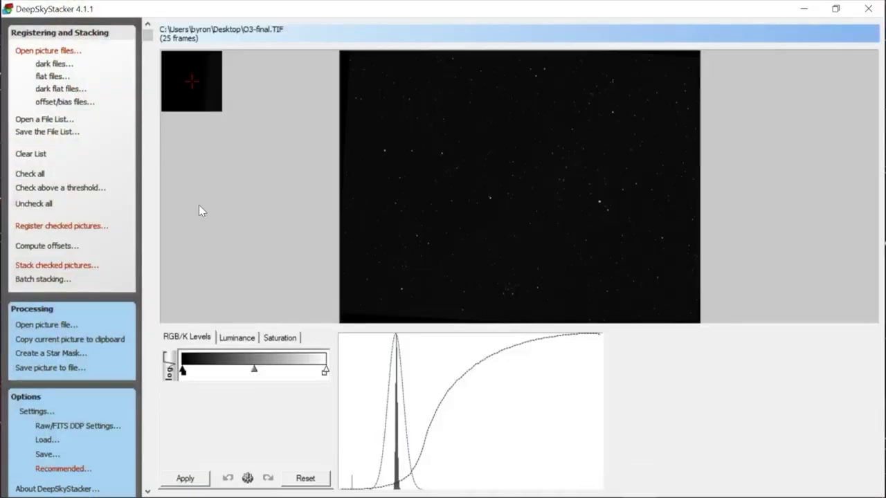
pyautogui.click(60, 228)
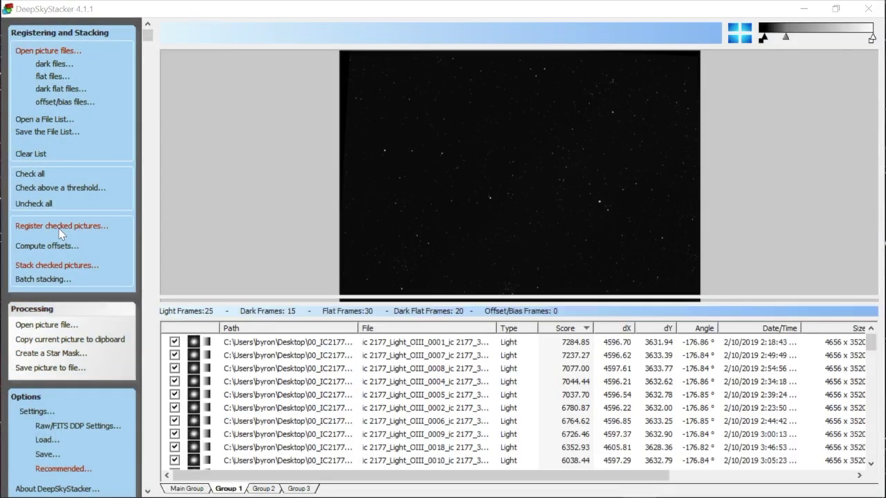
pyautogui.click(530, 320)
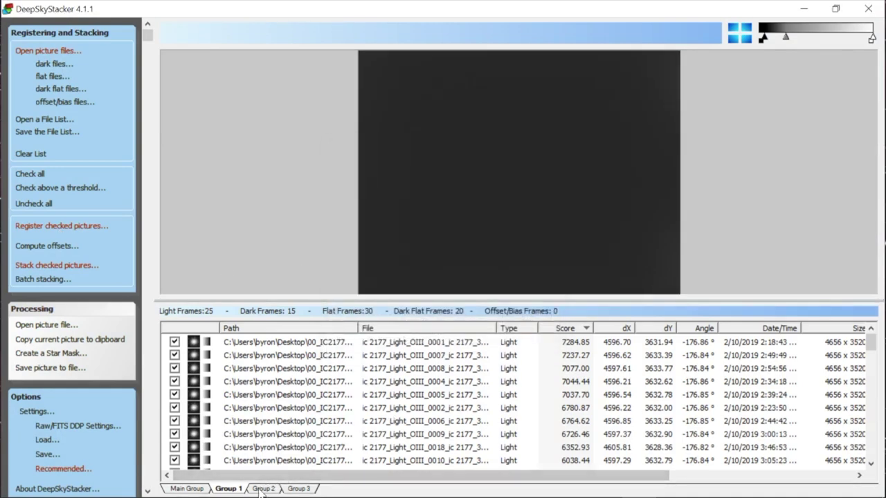
pyautogui.click(34, 203)
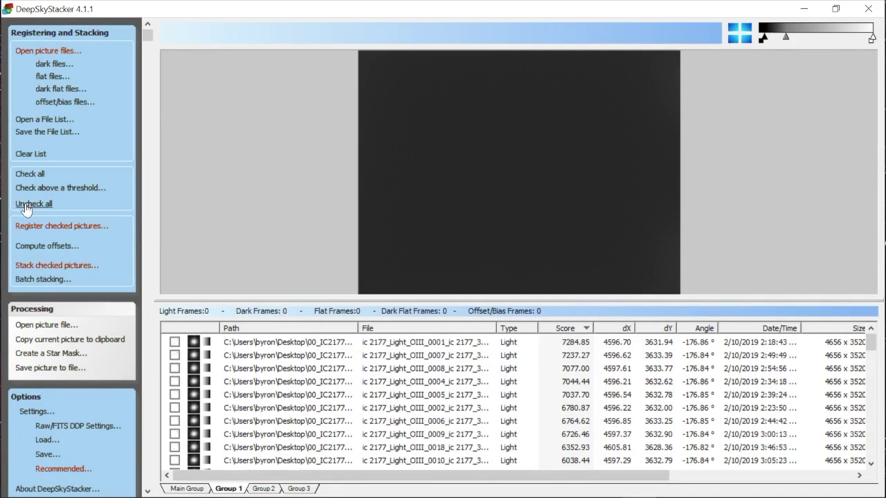
# - Check all SII lights, flats and dark flats in Group 2
pyautogui.click(263, 488)
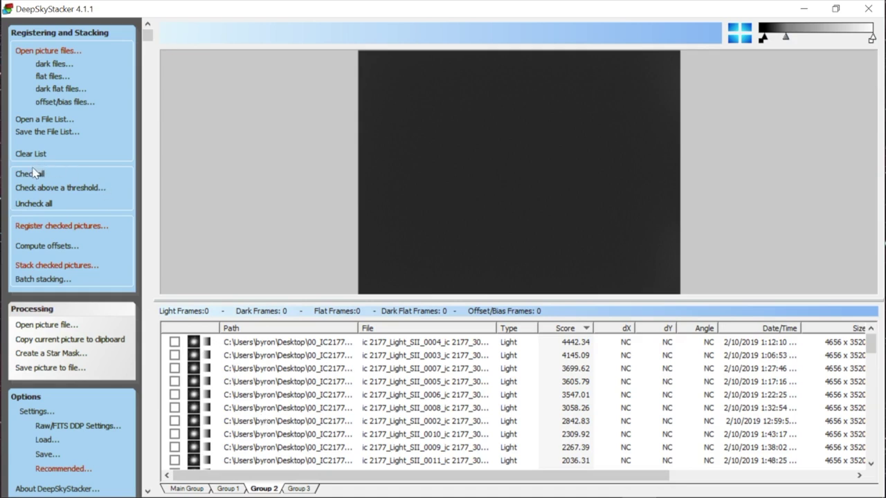
pyautogui.click(227, 343)
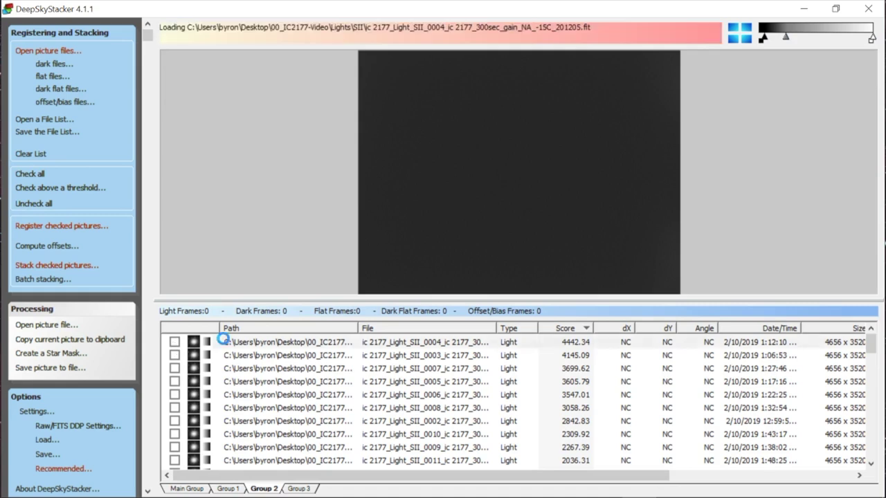
pyautogui.scroll(-10, 297, 380)
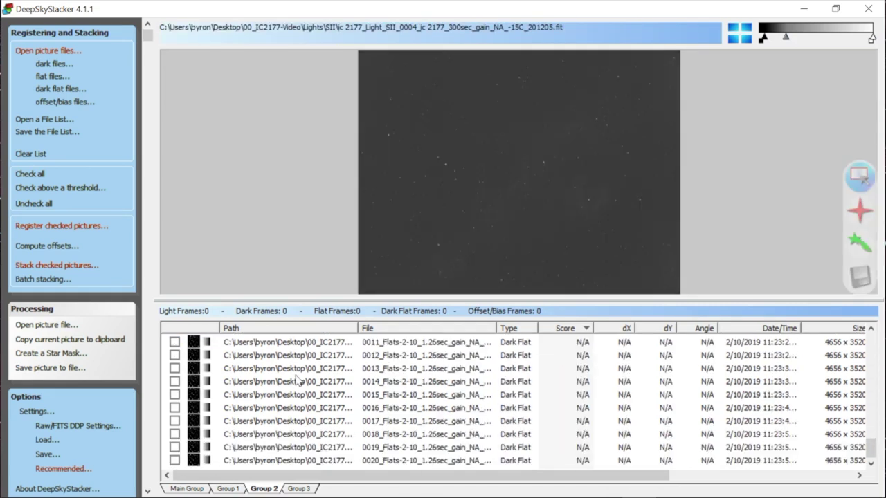
pyautogui.keyDown('shift'); pyautogui.click(291, 461); pyautogui.keyUp('shift')
pyautogui.rightClick(270, 413)
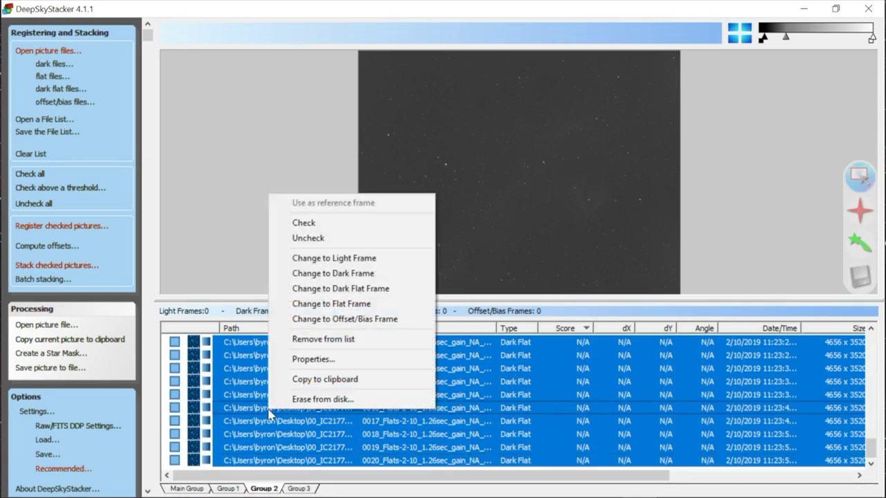
pyautogui.click(294, 223)
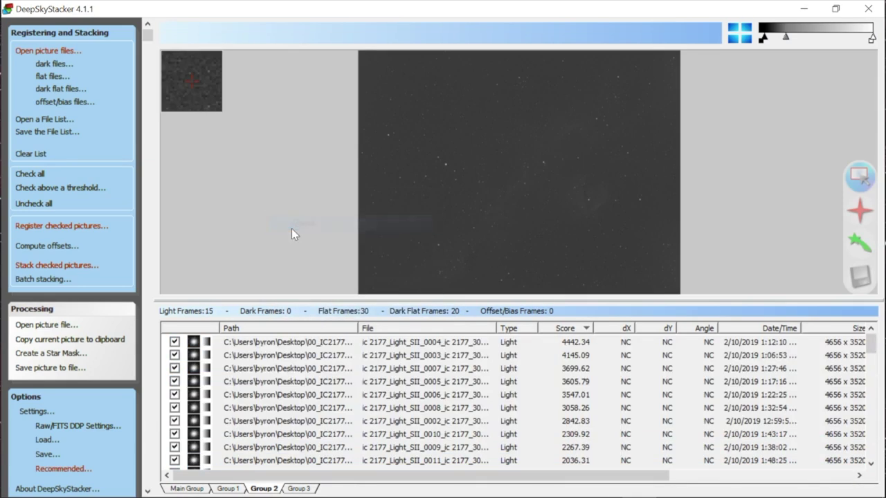
# - Check the dark frames darks_Ha_300sec_1x1__frame1 to frame15 in the Main Group
pyautogui.click(186, 489)
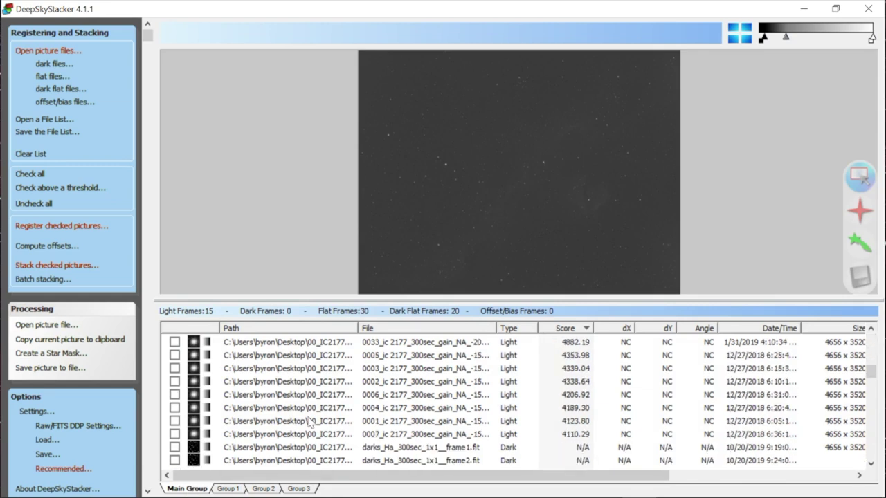
pyautogui.scroll(-5, 309, 423)
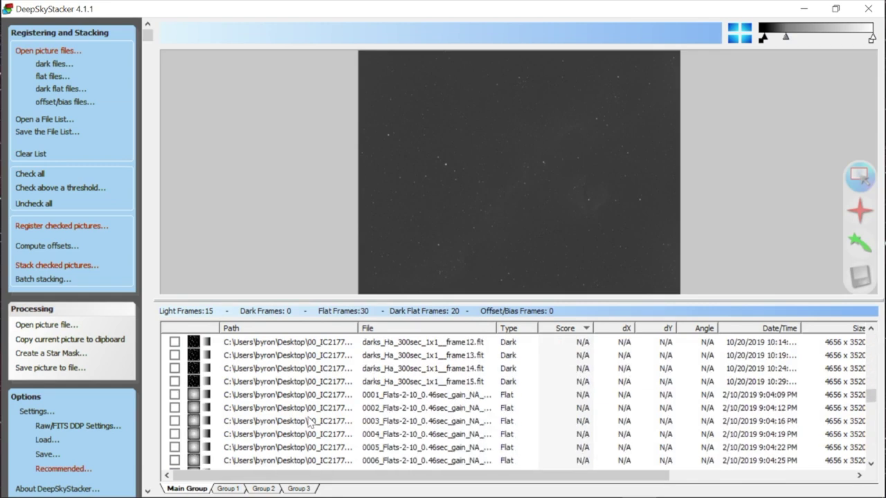
pyautogui.scroll(5, 310, 424)
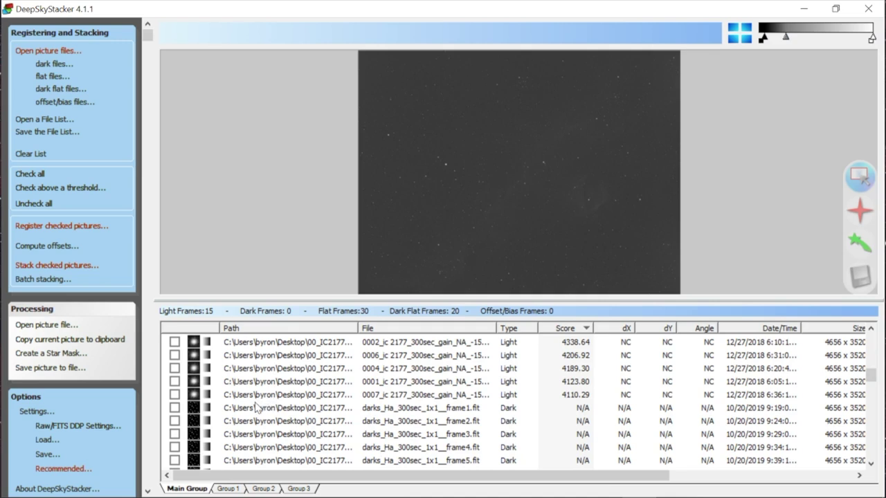
pyautogui.click(258, 408)
pyautogui.scroll(-1, 299, 426)
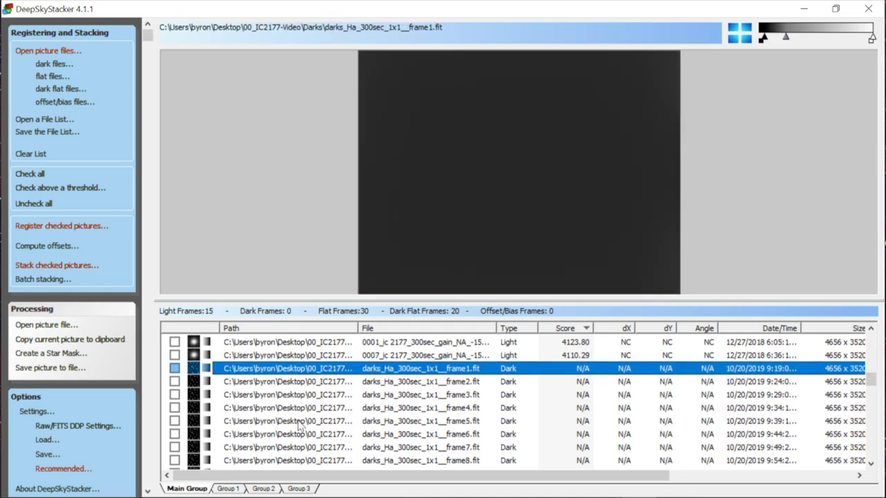
pyautogui.scroll(-4, 299, 425)
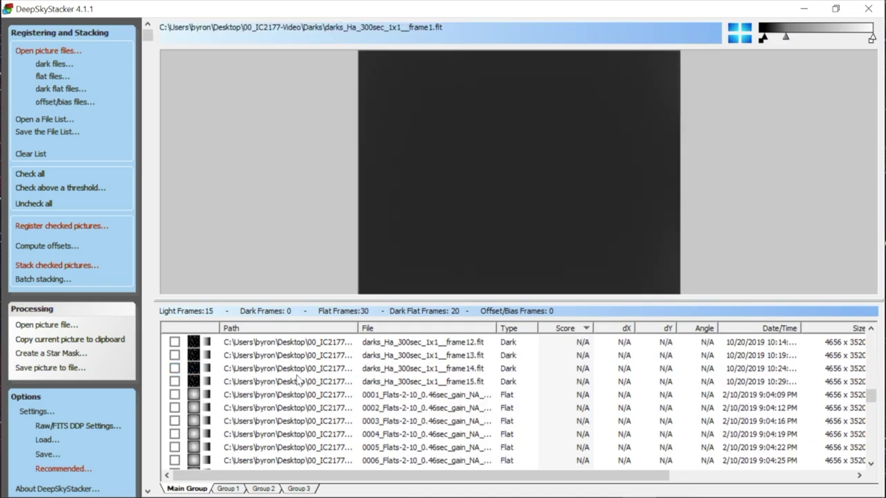
pyautogui.keyDown('shift'); pyautogui.click(279, 382); pyautogui.keyUp('shift')
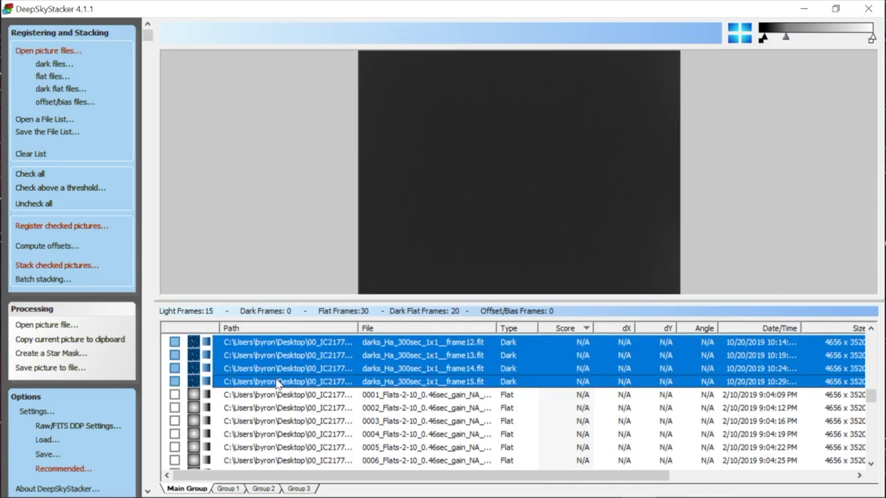
pyautogui.rightClick(278, 385)
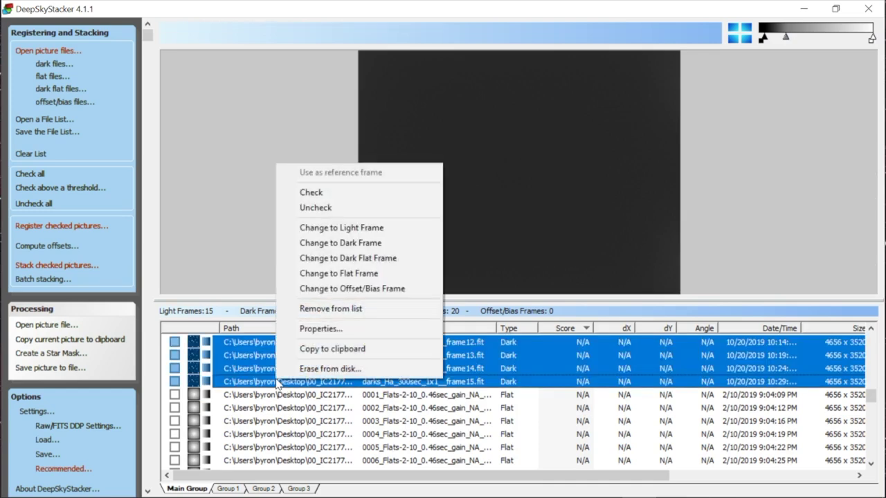
pyautogui.click(316, 191)
pyautogui.scroll(1, 335, 408)
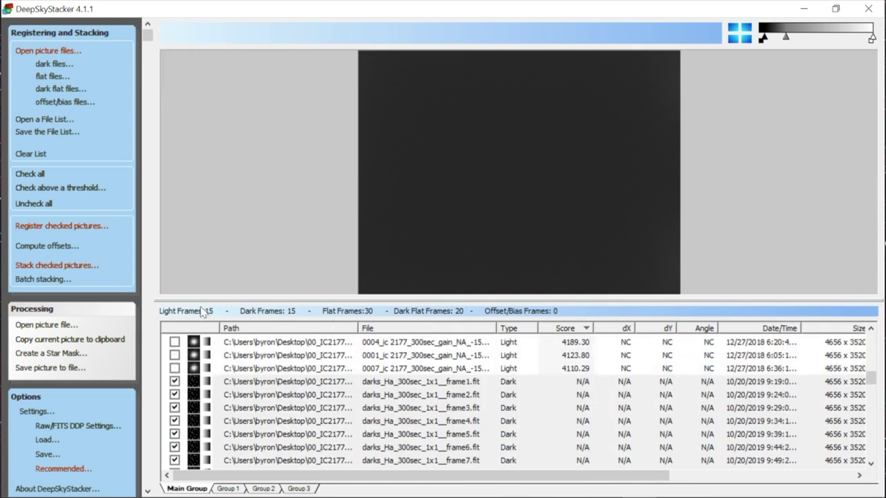
# - Review the checked SII frames in Group 2 and the Ha reference frame in the Main Group, ending in Group 2
pyautogui.click(263, 489)
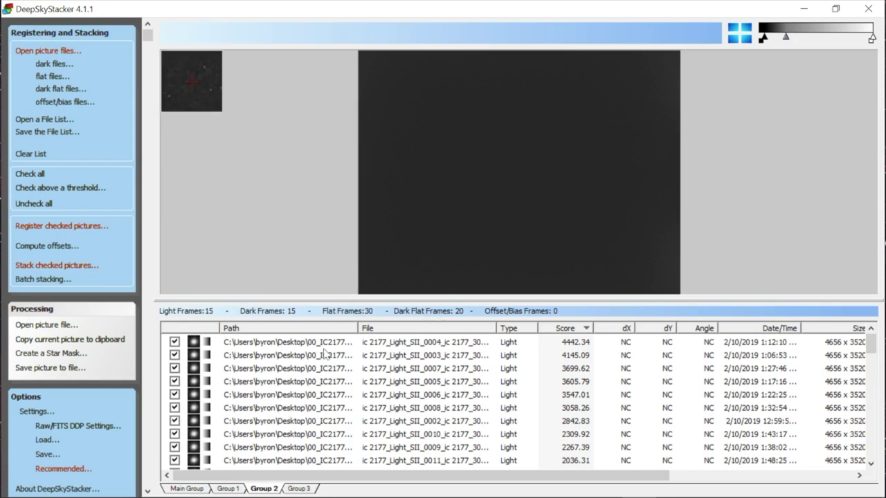
pyautogui.scroll(-4, 371, 389)
pyautogui.scroll(5, 370, 388)
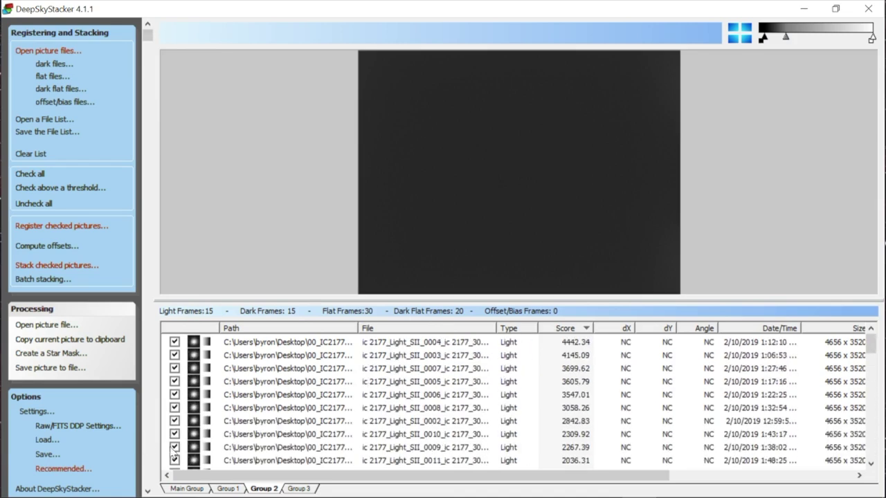
pyautogui.click(190, 489)
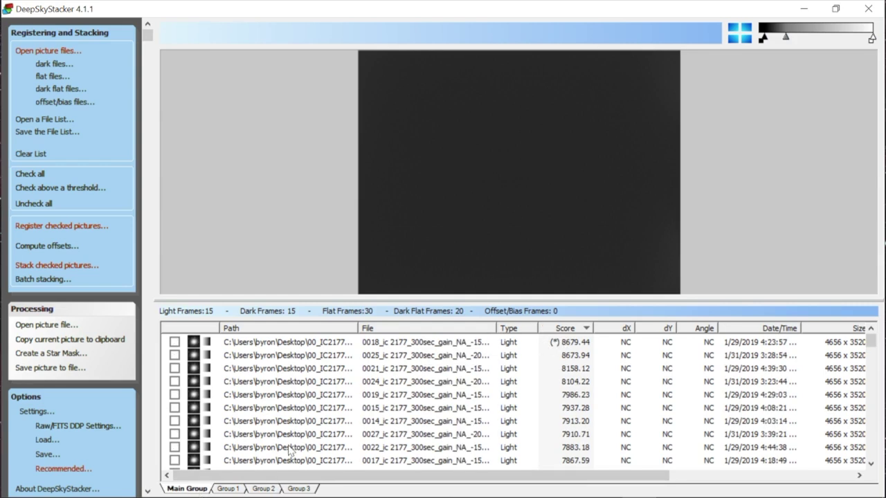
pyautogui.click(269, 488)
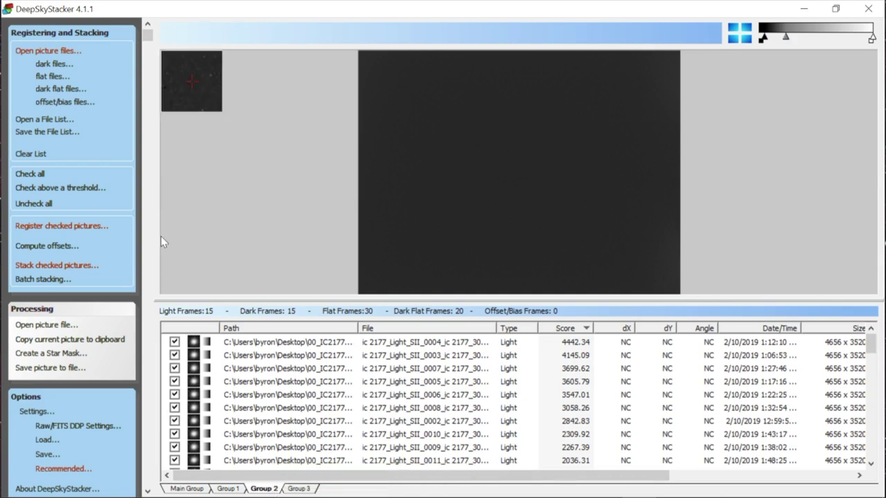
# - Stack the checked SII frames with Standard mode, automatic alignment and Kappa-Sigma light stacking after reviewing the stacking steps
pyautogui.click(62, 222)
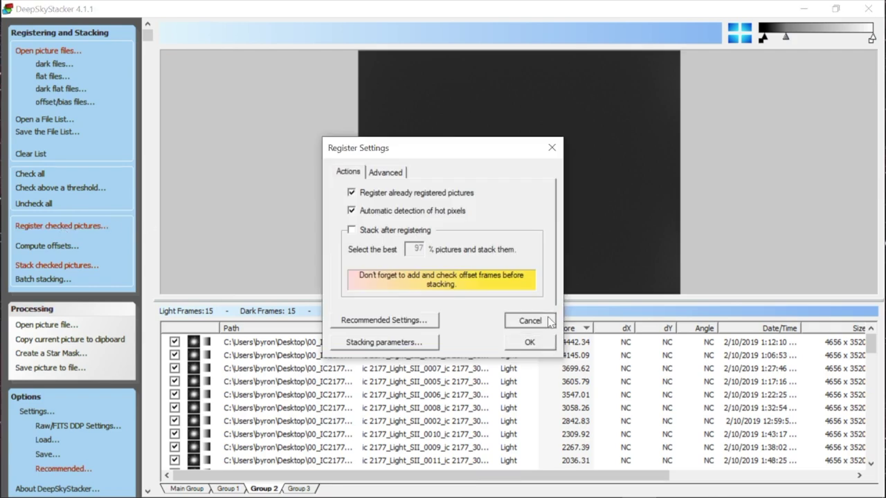
pyautogui.click(549, 321)
pyautogui.click(58, 268)
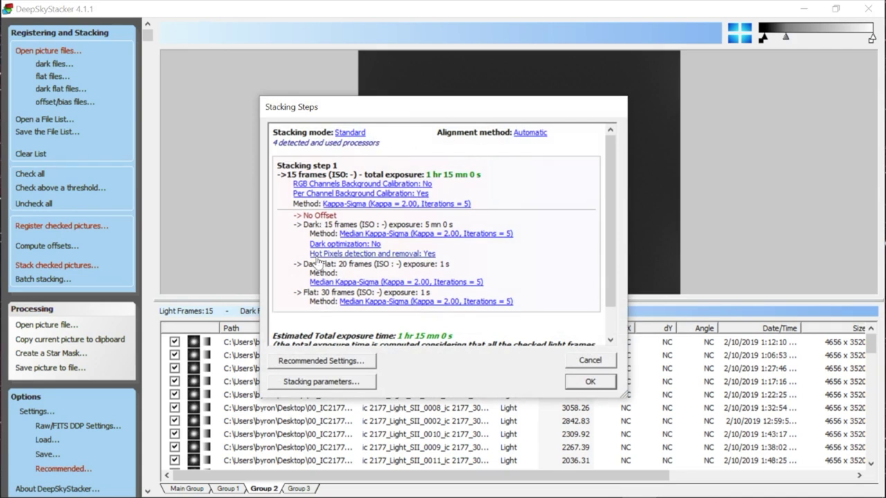
pyautogui.scroll(-1, 337, 228)
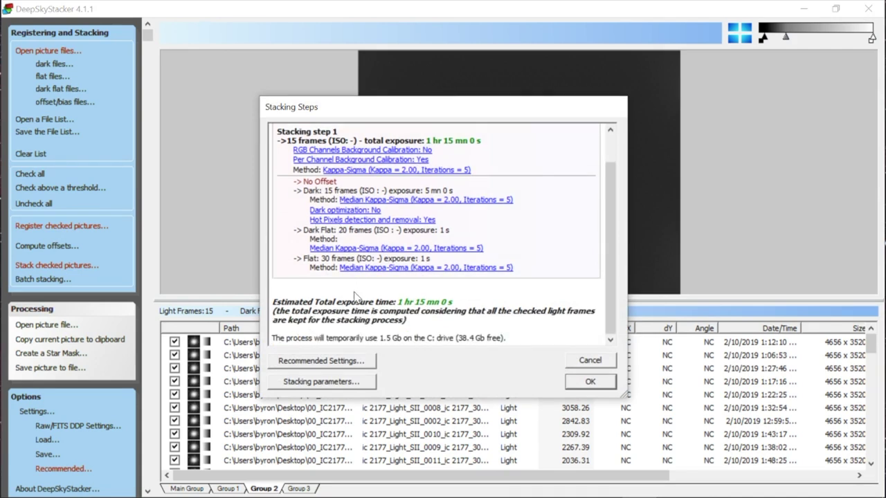
pyautogui.scroll(1, 405, 274)
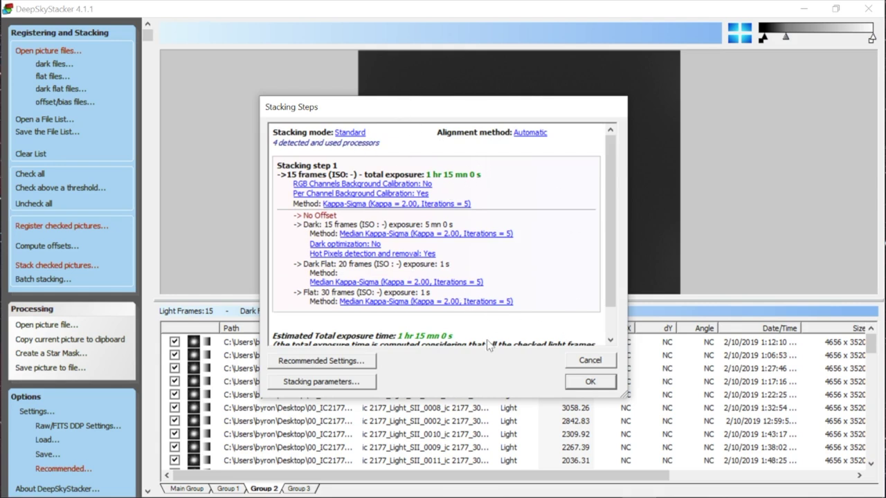
pyautogui.click(590, 382)
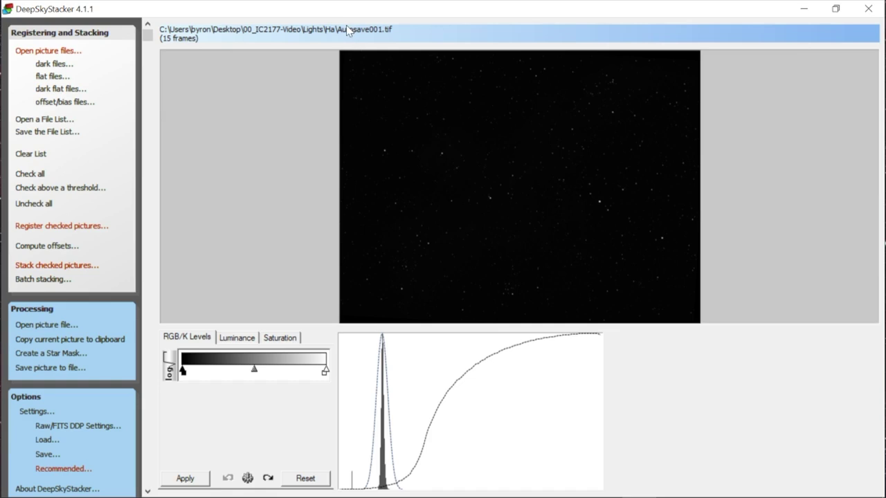
# - Save the stacked picture to the desktop as SII-Final, a 16-bit TIFF without compression, with adjustments embedded but not applied
pyautogui.click(45, 368)
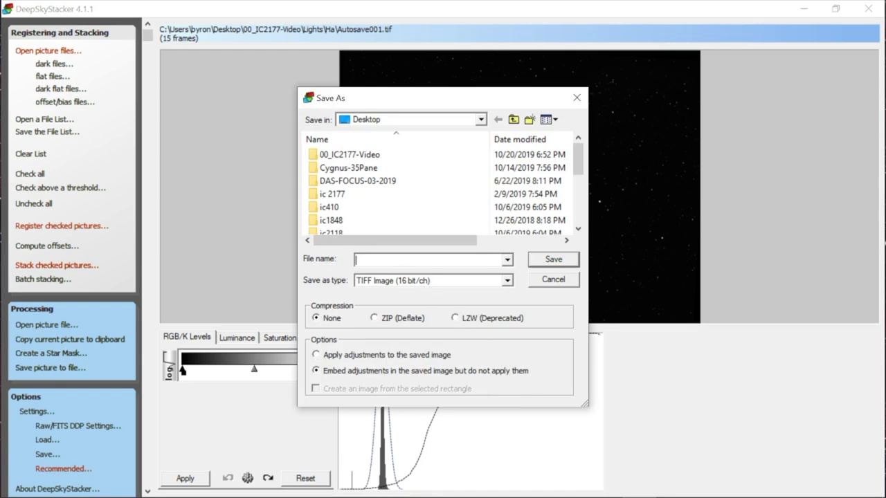
pyautogui.write('Sl')
pyautogui.click(552, 259)
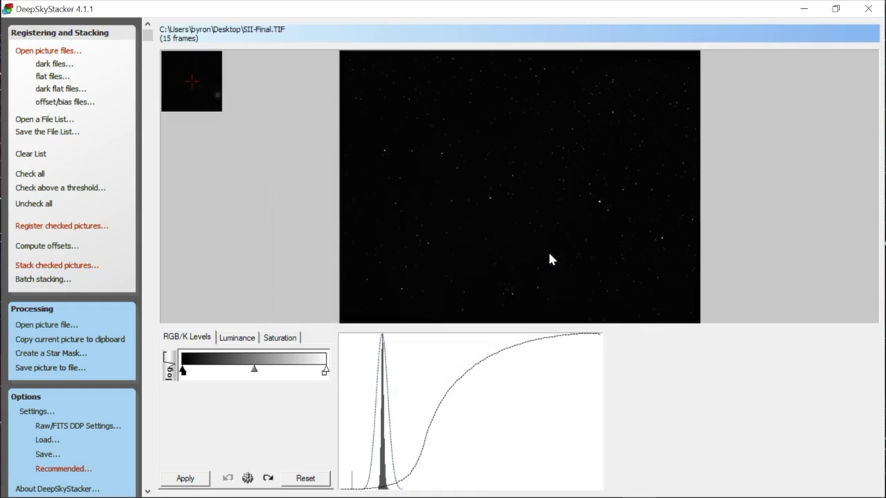
# - Minimize DeepSkyStacker and place SII-Final.TIF beneath ha-final.TIF and O3-final.TIF on the desktop
pyautogui.click(802, 7)
pyautogui.moveTo(26, 25); pyautogui.dragTo(341, 226)
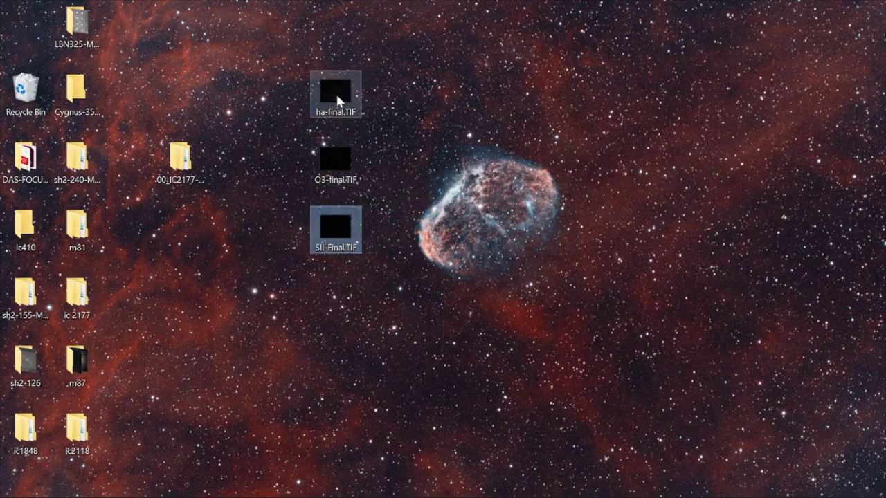
pyautogui.keyDown('shift'); pyautogui.click(342, 158); pyautogui.keyUp('shift')
pyautogui.click(340, 227)
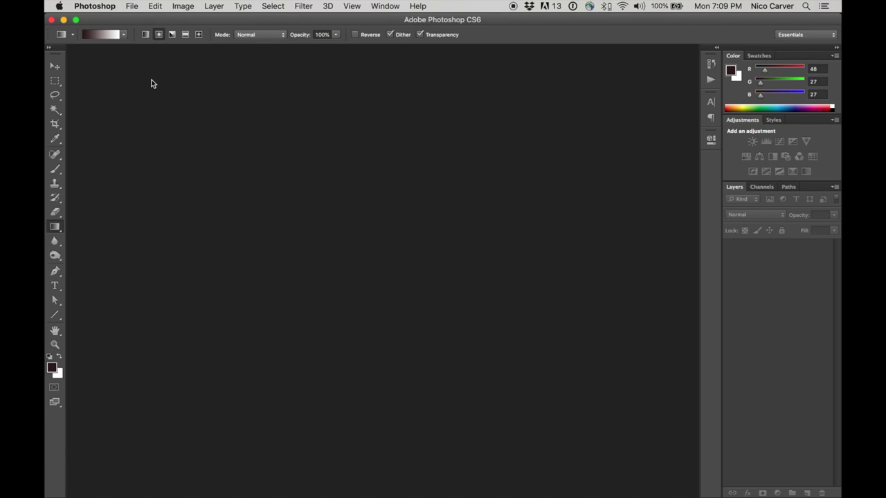
# - Switch to Photoshop and bring up the Open dialog showing the stacked TIFFs on the desktop
pyautogui.click(133, 9)
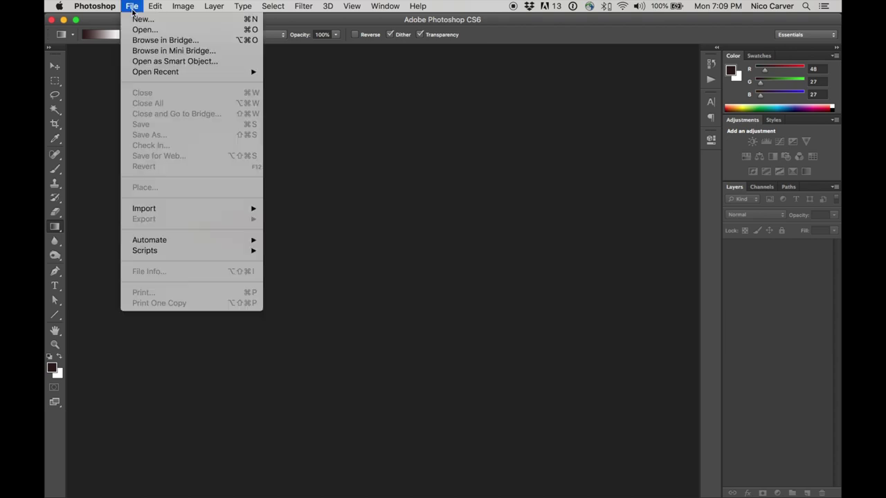
pyautogui.click(141, 30)
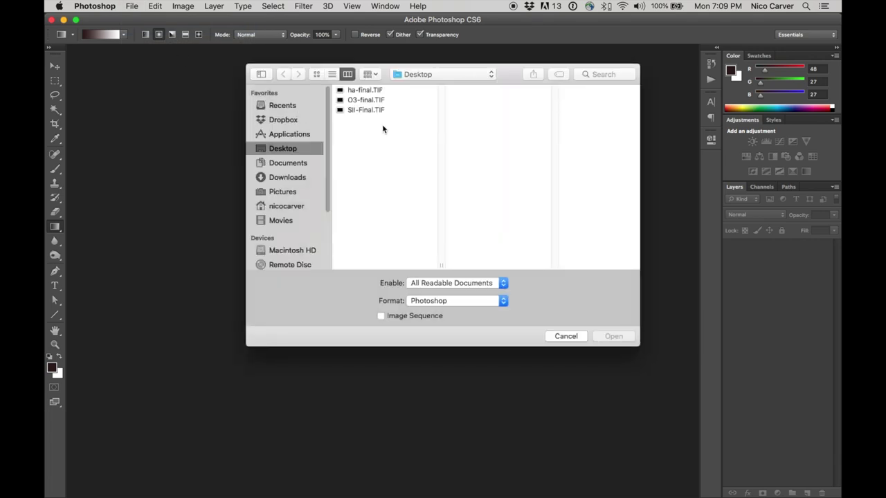
# - Open ha-final.TIF, O3-final.TIF and SII-Final.TIF together from the Desktop and bring ha-final.TIF to the front after viewing each image
pyautogui.click(386, 109)
pyautogui.keyDown('shift'); pyautogui.click(386, 90); pyautogui.keyUp('shift')
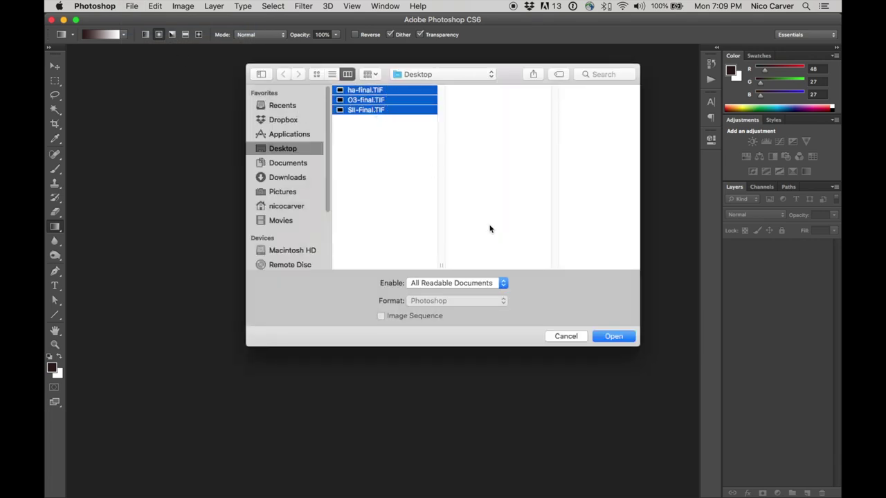
pyautogui.click(621, 337)
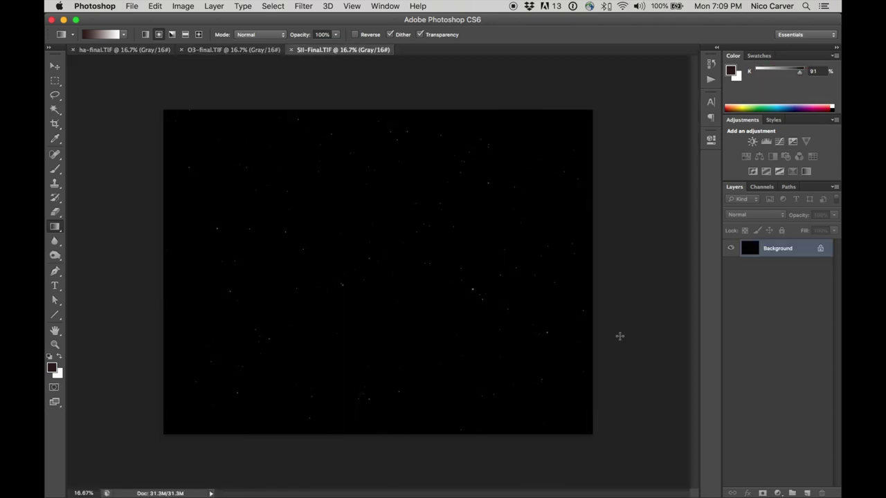
pyautogui.click(111, 50)
pyautogui.click(208, 49)
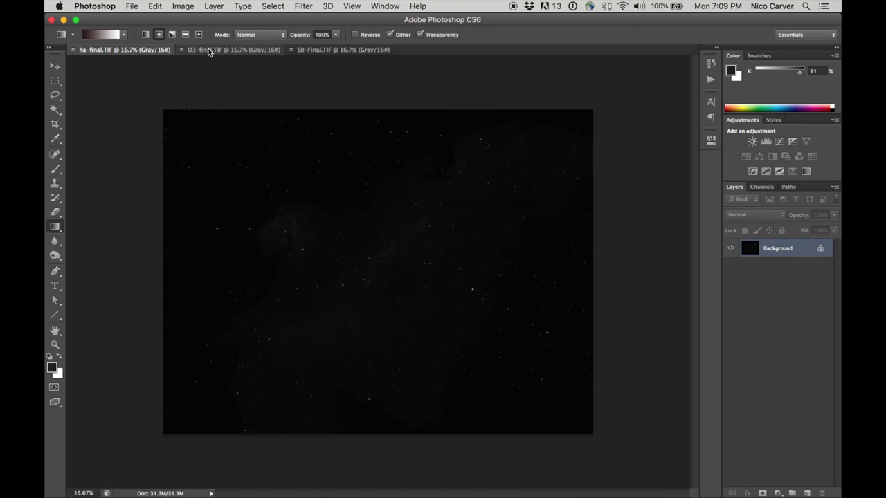
pyautogui.click(316, 52)
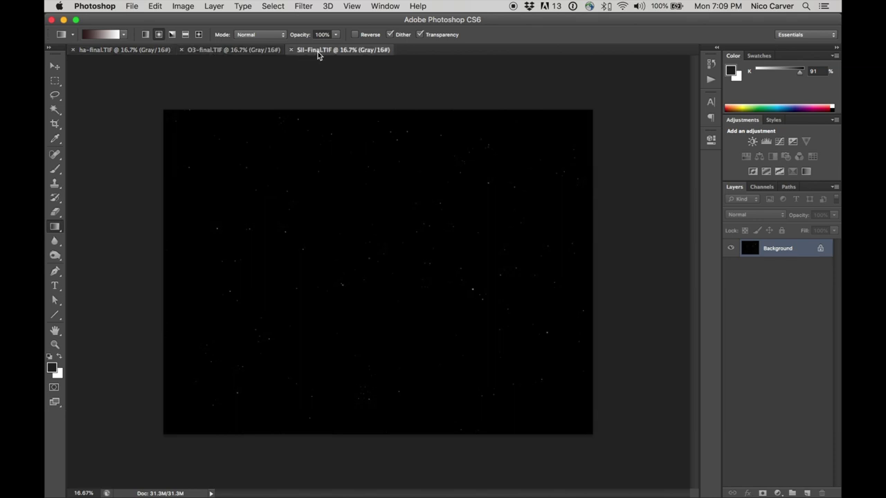
pyautogui.click(106, 50)
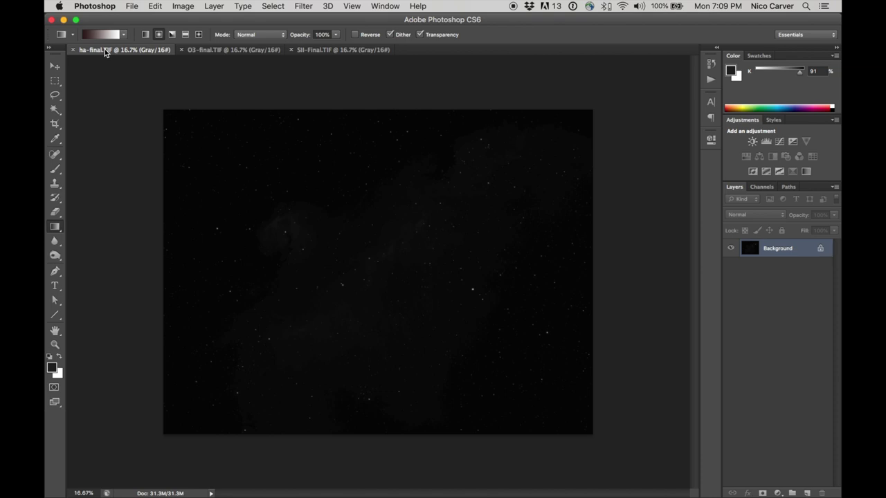
# - Apply a first Levels adjustment to ha-final.TIF, raising the midtone input to brighten the nebula
pyautogui.click(191, 5)
pyautogui.moveTo(202, 41)
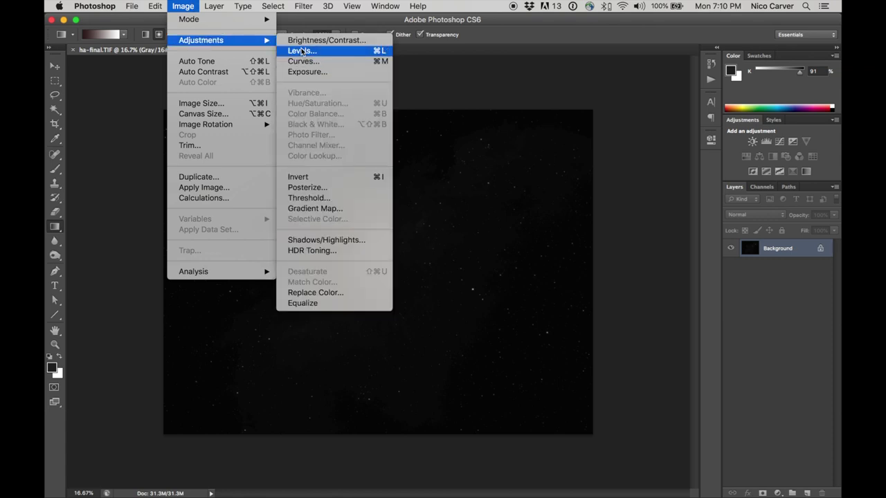
pyautogui.click(182, 5)
pyautogui.click(182, 6)
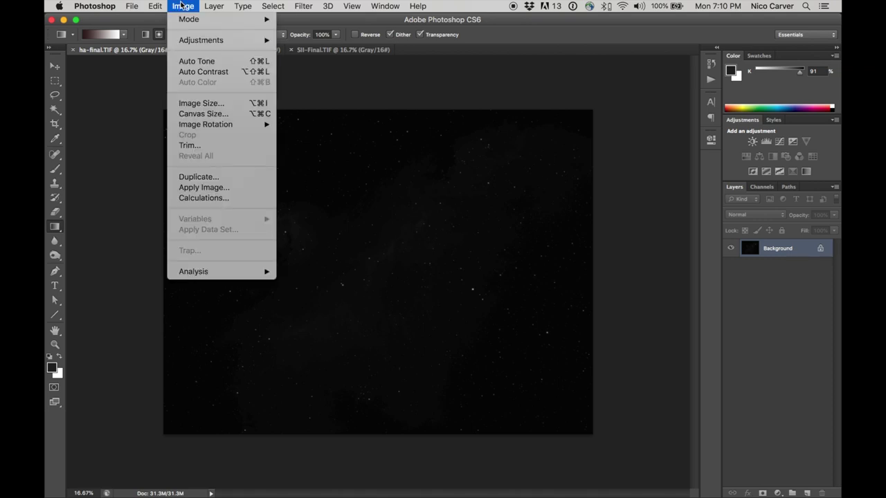
pyautogui.moveTo(197, 41)
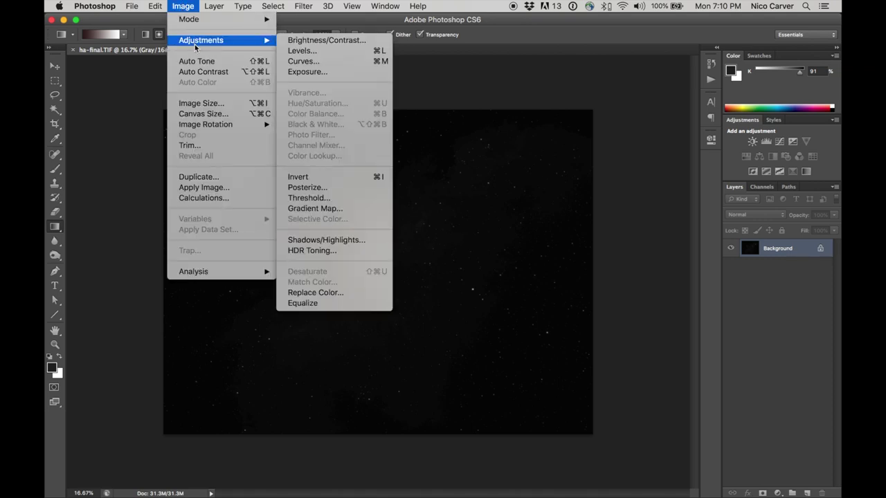
pyautogui.click(302, 51)
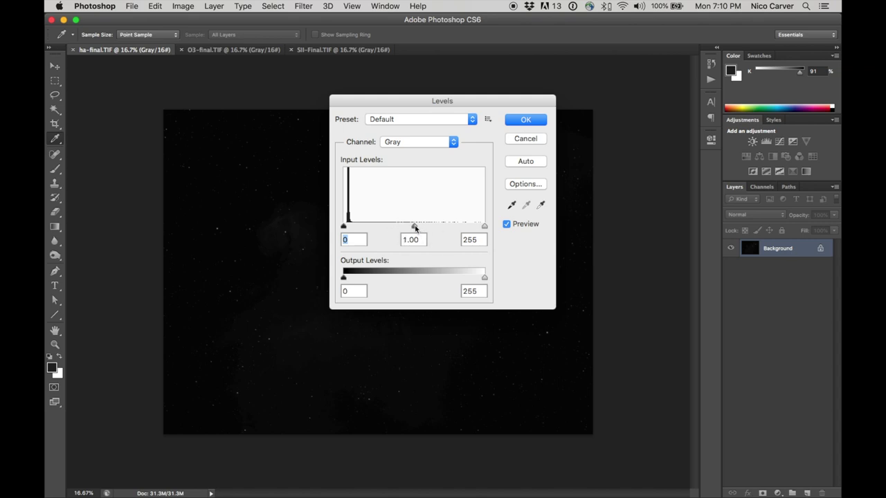
pyautogui.moveTo(415, 228); pyautogui.dragTo(385, 229)
pyautogui.click(526, 120)
pyautogui.press('g')
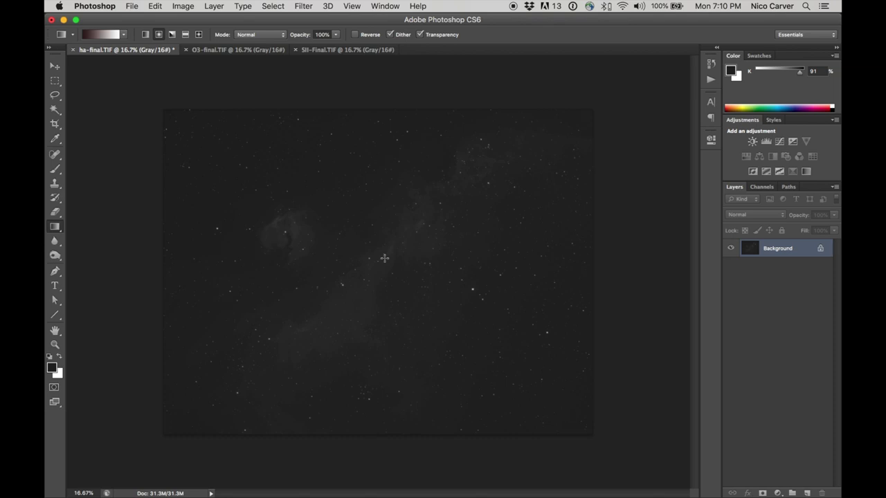
# - Stretch ha-final.TIF with two more Levels passes, raising the midtones strongly in one and slightly in the other
pyautogui.press('super+l')
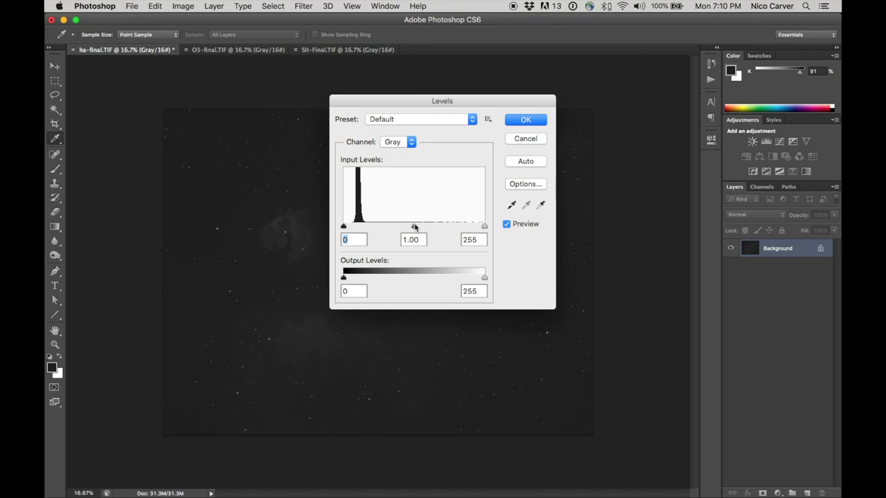
pyautogui.moveTo(415, 227); pyautogui.dragTo(382, 229)
pyautogui.click(525, 120)
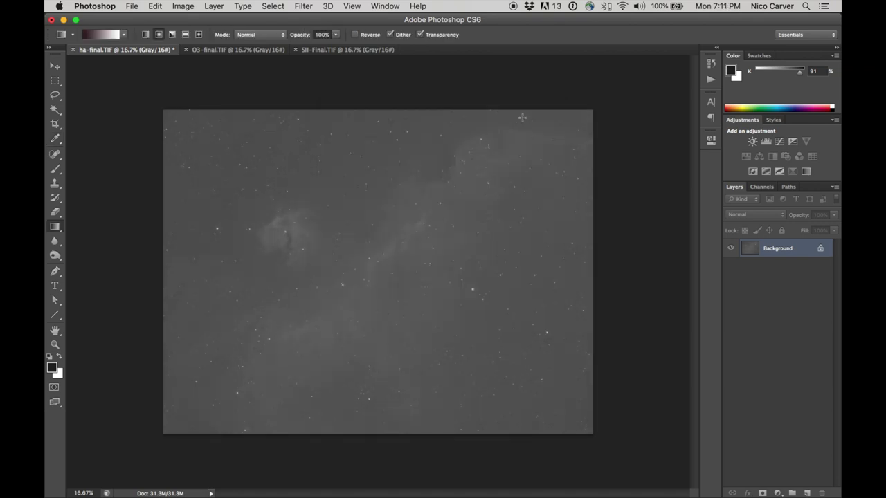
pyautogui.press('super+l')
pyautogui.moveTo(414, 227); pyautogui.dragTo(406, 228)
pyautogui.click(526, 121)
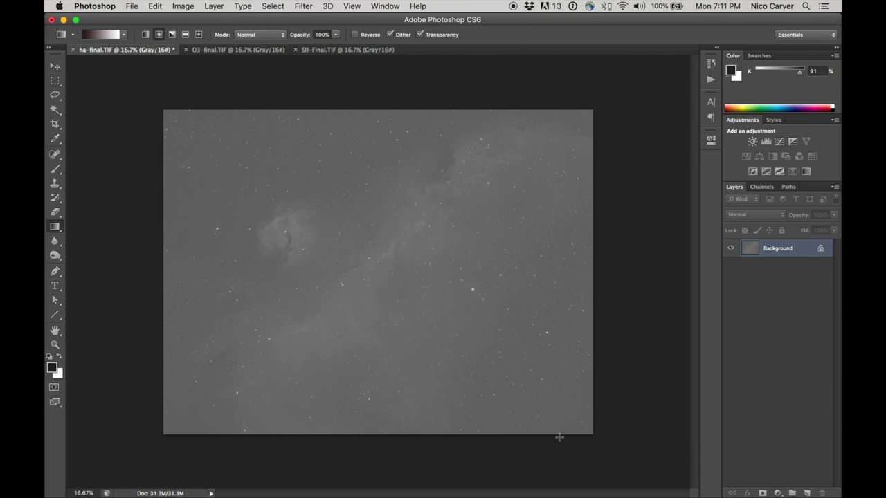
# - Apply Levels to ha-final.TIF with a black point of 61, and a further pass with black point 5 and midtone 1.51
pyautogui.press('super+l')
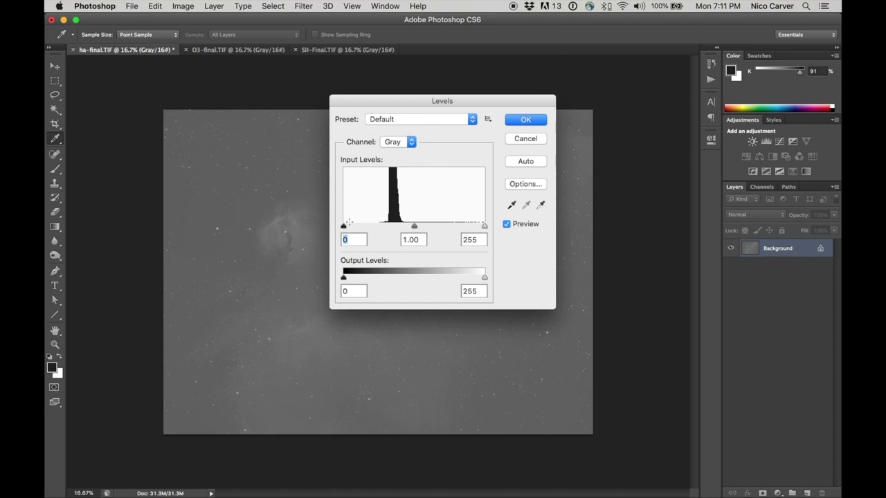
pyautogui.moveTo(344, 227); pyautogui.dragTo(377, 227)
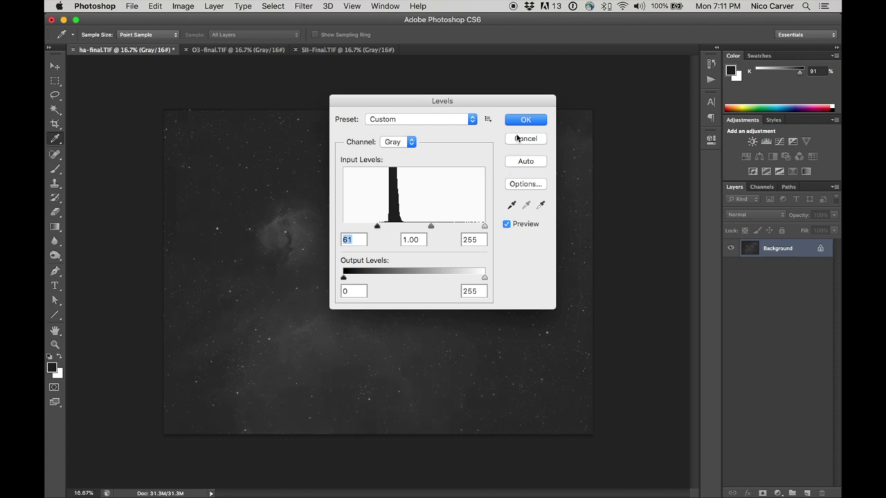
pyautogui.click(526, 120)
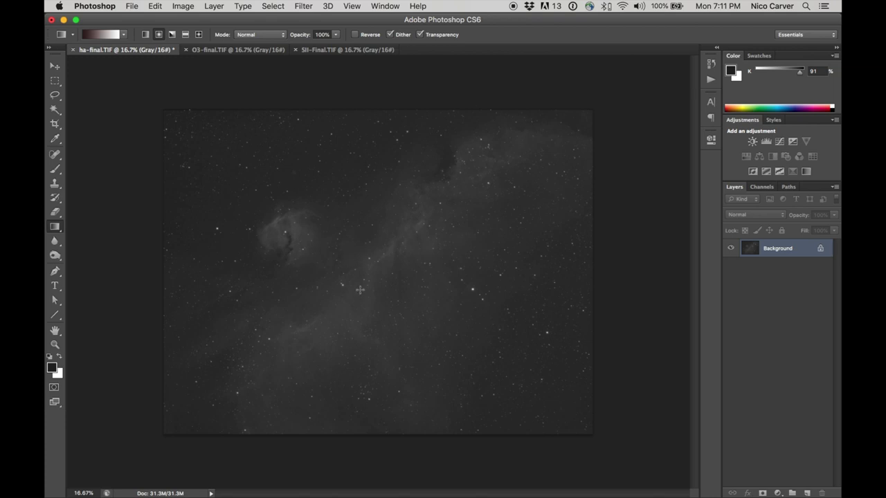
pyautogui.press('super+l')
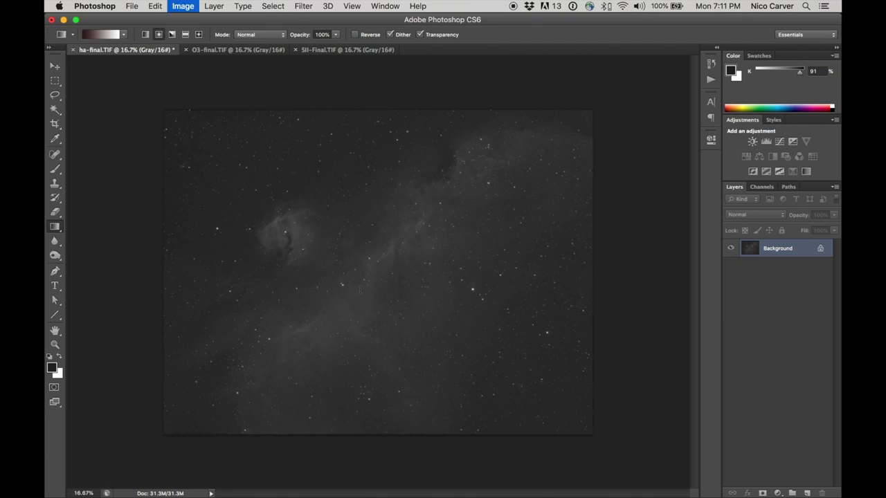
pyautogui.moveTo(414, 227); pyautogui.dragTo(345, 228)
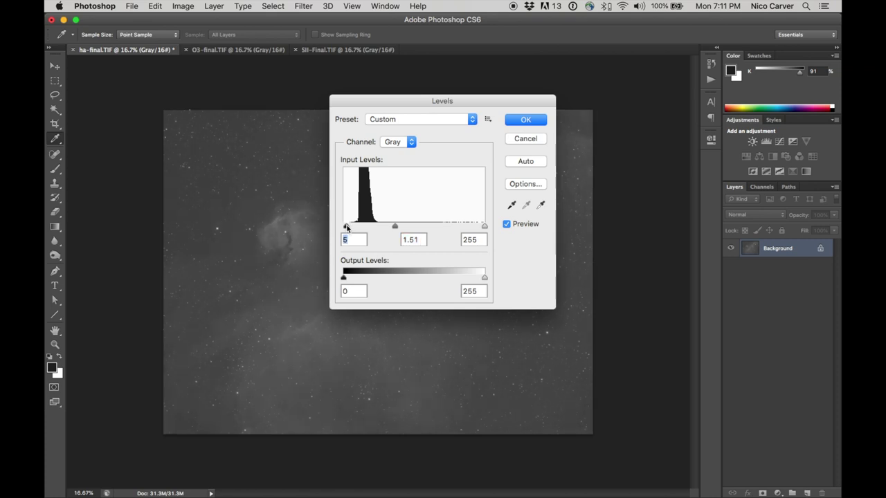
pyautogui.click(523, 119)
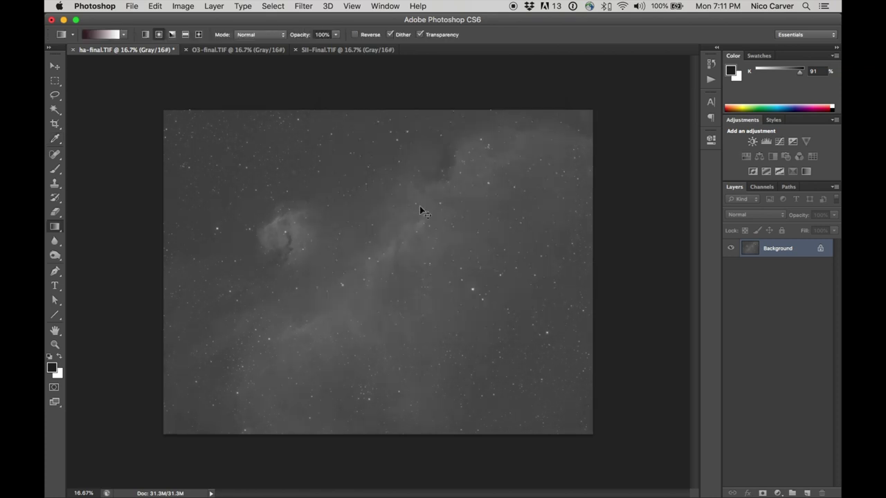
# - Apply Levels to ha-final.TIF with black point 18 and slightly raised midtones, and another pass with a black point of 25
pyautogui.press('super+l')
pyautogui.moveTo(343, 227); pyautogui.dragTo(353, 231)
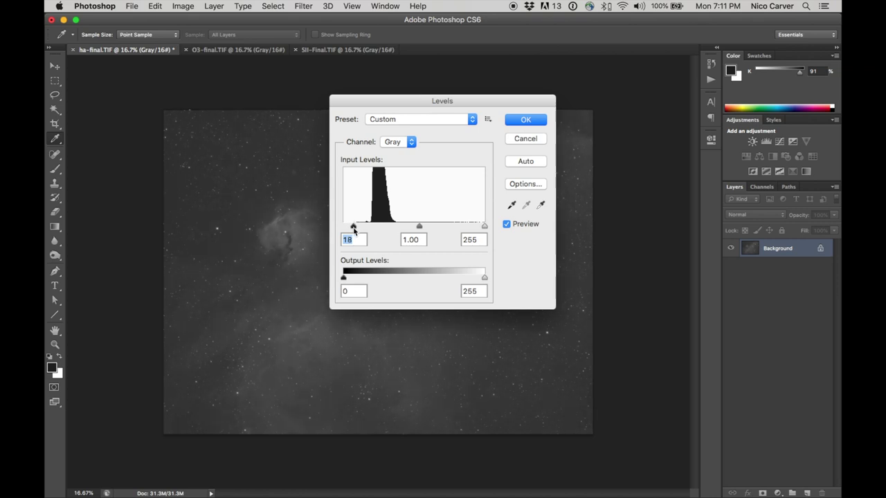
pyautogui.moveTo(422, 228); pyautogui.dragTo(409, 229)
pyautogui.click(524, 121)
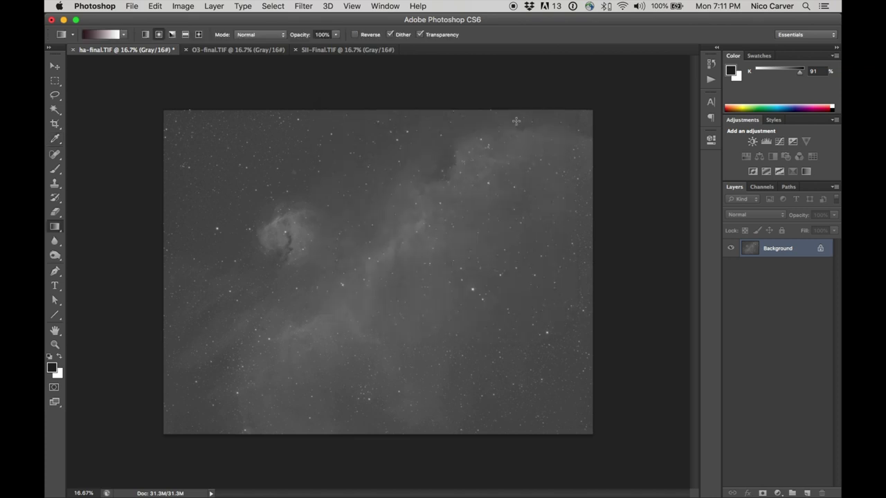
pyautogui.press('super+l')
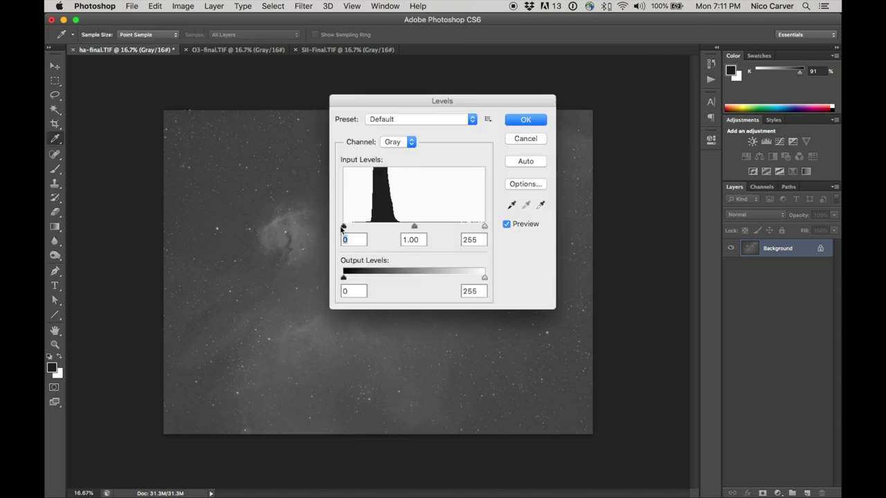
pyautogui.moveTo(344, 228); pyautogui.dragTo(358, 234)
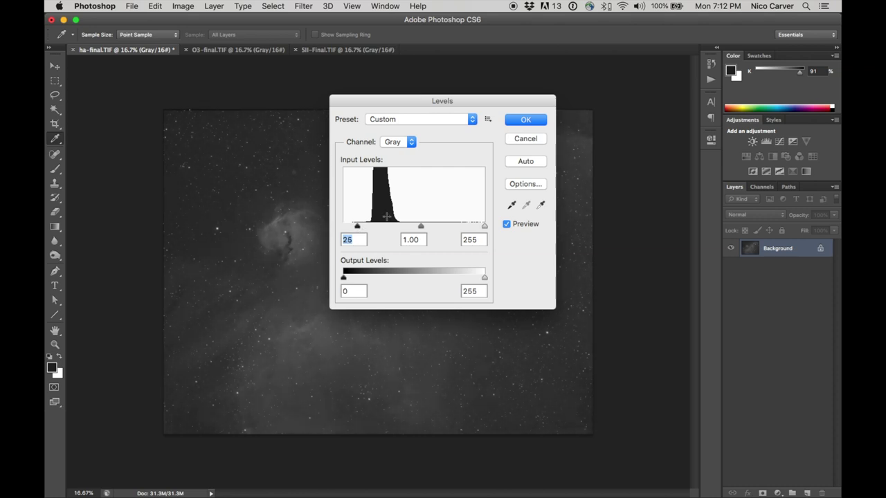
pyautogui.click(514, 119)
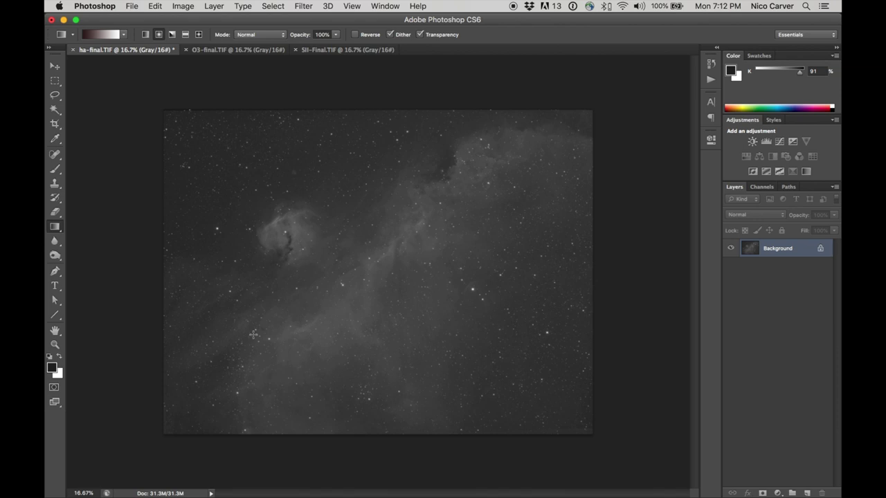
# - Brighten O3-final.TIF with two Levels passes, using a midtone of 2.46 in the first and 1.96 in the second
pyautogui.click(240, 52)
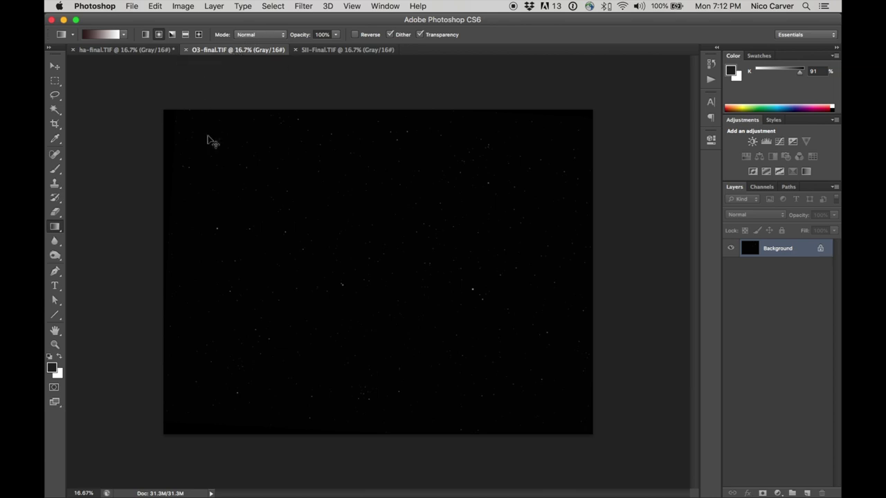
pyautogui.press('super+l')
pyautogui.moveTo(414, 227); pyautogui.dragTo(370, 228)
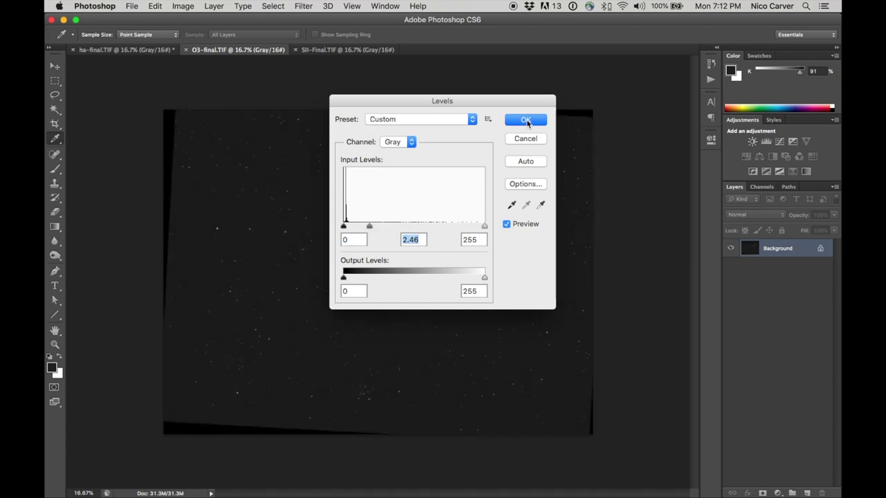
pyautogui.click(526, 119)
pyautogui.press('super+l')
pyautogui.moveTo(415, 228); pyautogui.dragTo(380, 227)
pyautogui.click(523, 122)
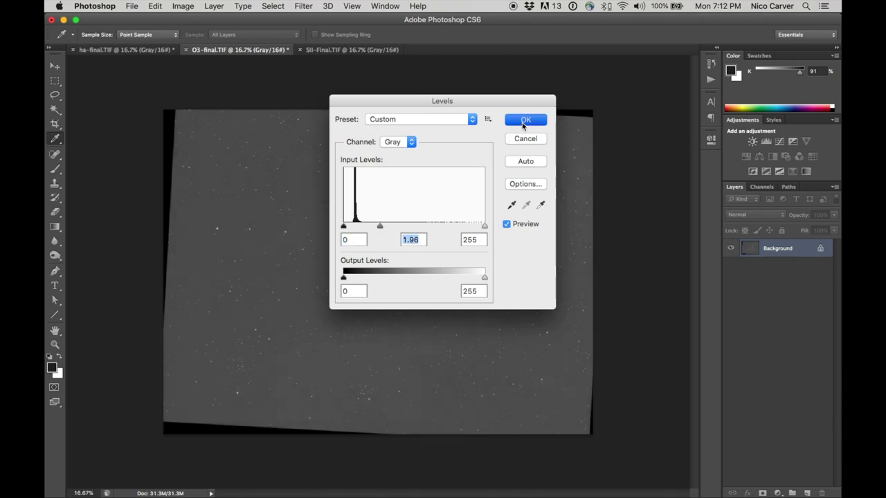
# - Apply Levels to O3-final.TIF with a black point of 51 and a midtone of 1.27
pyautogui.press('super+l')
pyautogui.moveTo(415, 229); pyautogui.dragTo(403, 227)
pyautogui.moveTo(343, 227); pyautogui.dragTo(419, 227)
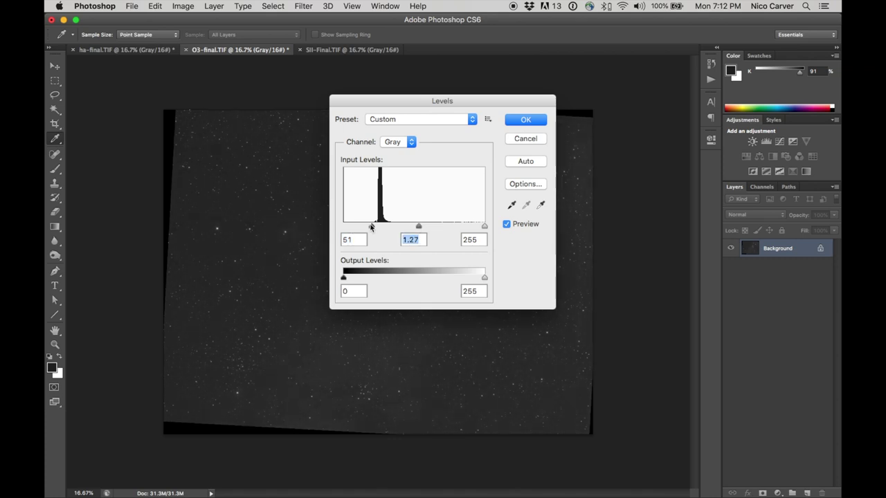
pyautogui.click(524, 120)
# - Apply another Levels pass to O3-final.TIF with a black point of 12 and a midtone of 1.76
pyautogui.press('super+l')
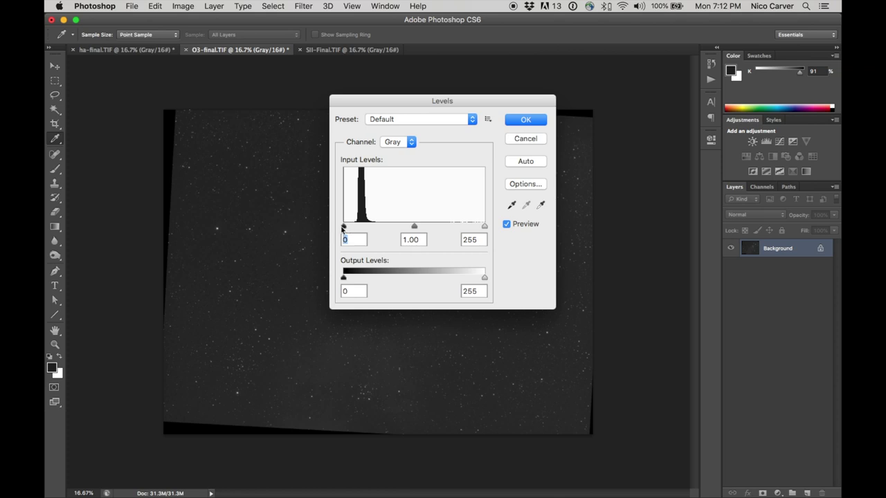
pyautogui.moveTo(343, 228); pyautogui.dragTo(350, 229)
pyautogui.moveTo(416, 226); pyautogui.dragTo(390, 227)
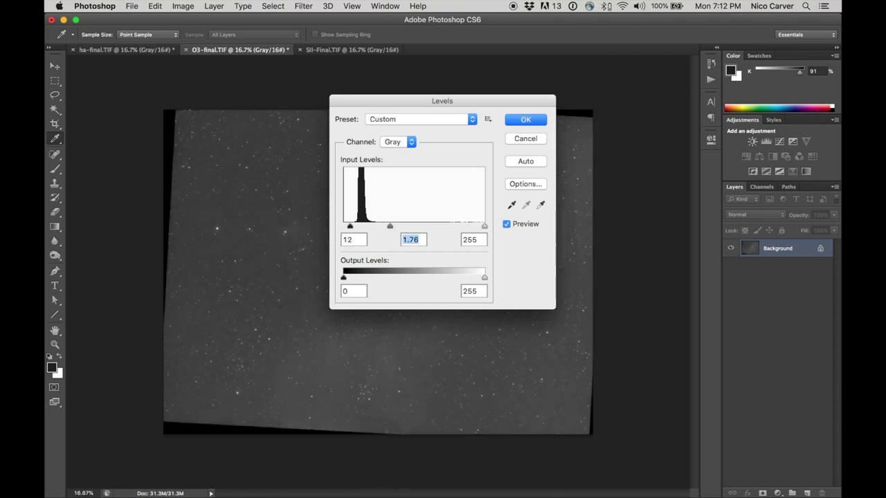
pyautogui.click(523, 116)
# - Stretch O3-final.TIF further in Levels with a black point of 29 and a midtone of 1.40
pyautogui.press('super+l')
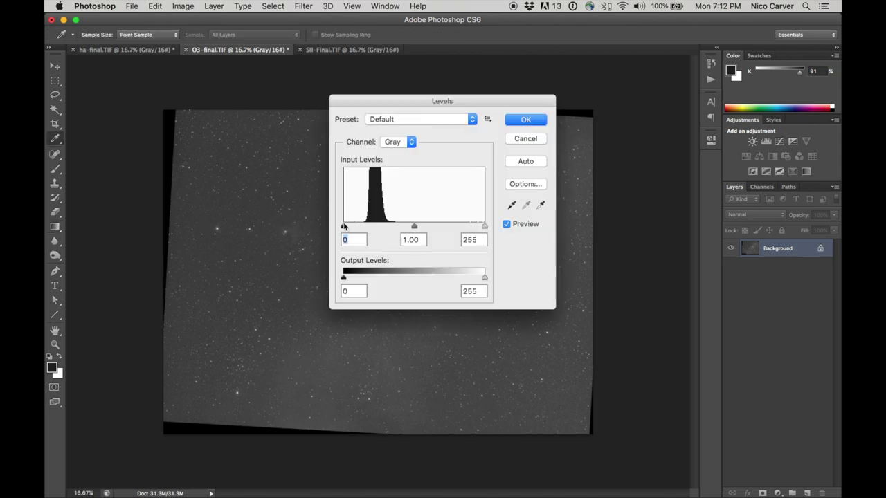
pyautogui.moveTo(343, 228); pyautogui.dragTo(360, 229)
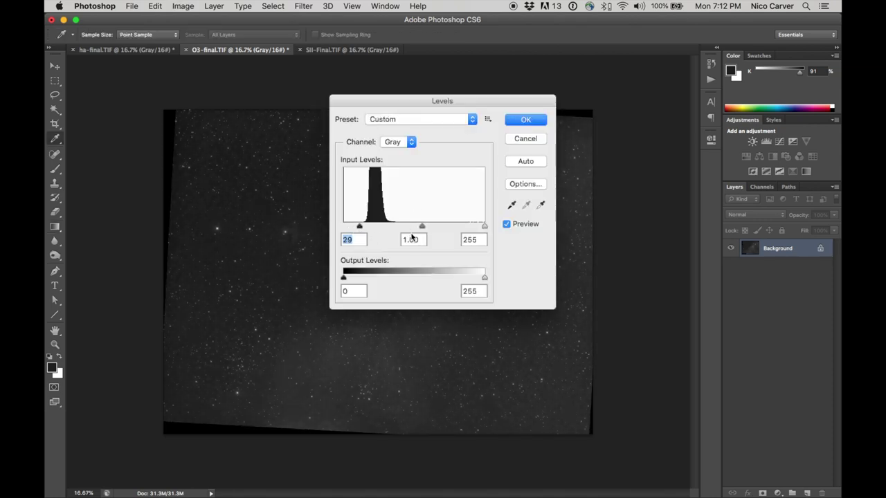
pyautogui.moveTo(421, 228); pyautogui.dragTo(408, 230)
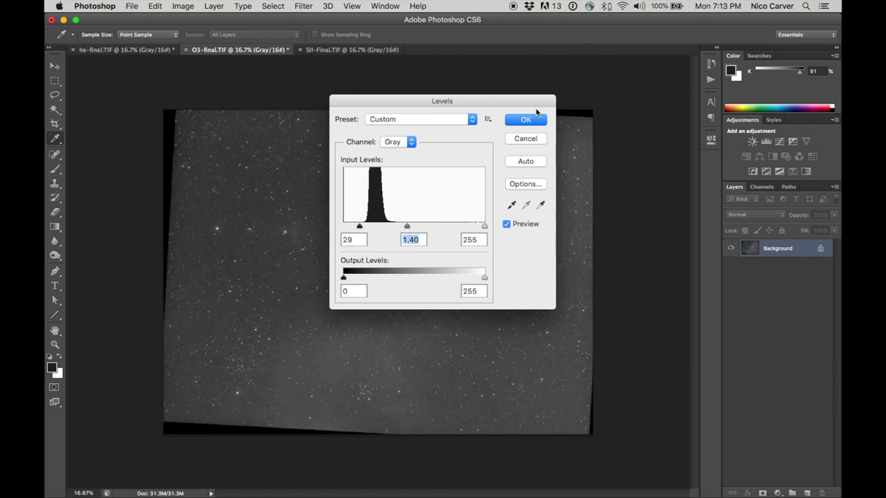
pyautogui.click(526, 121)
# - Darken the background of O3-final.TIF with a Levels pass using a black point of 24
pyautogui.press('super+l')
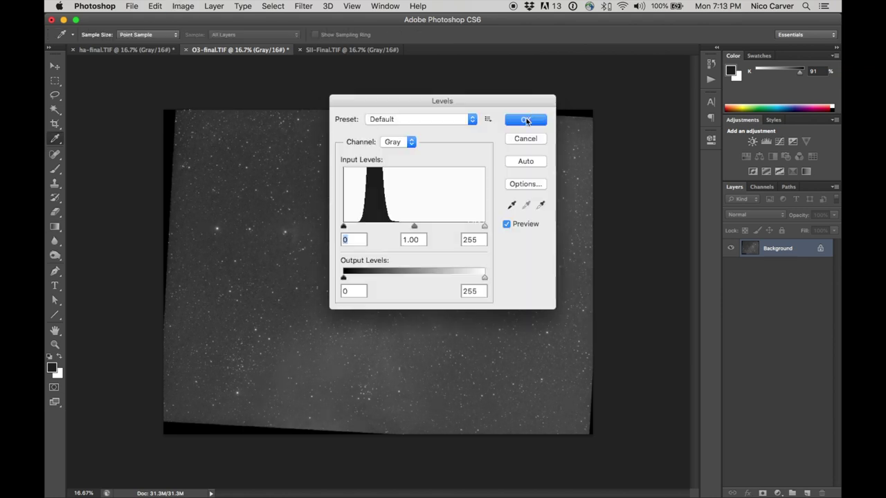
pyautogui.moveTo(343, 228); pyautogui.dragTo(357, 233)
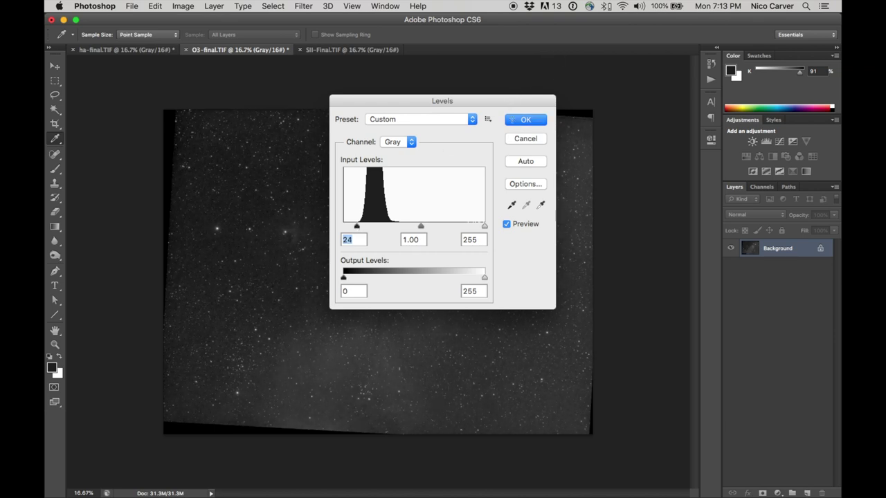
pyautogui.click(524, 120)
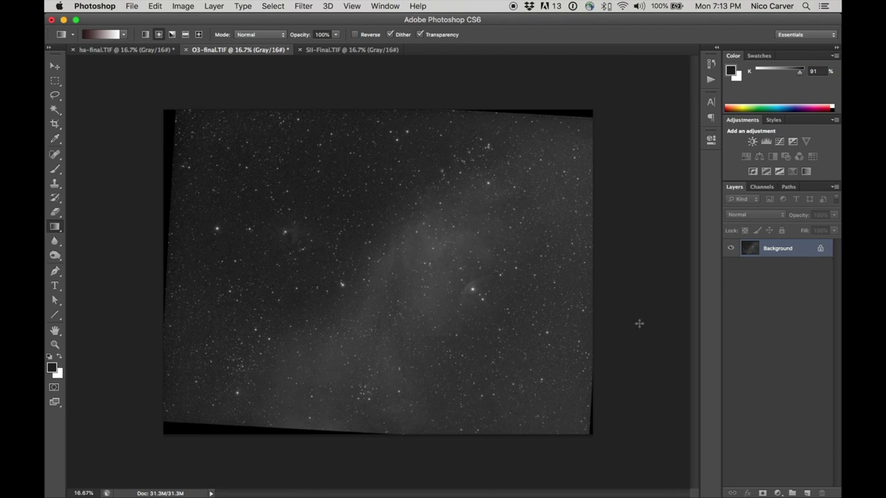
# - Add a Curves adjustment layer to O3-final.TIF and pull the shadows down with a point near input 19, output 14
pyautogui.click(779, 141)
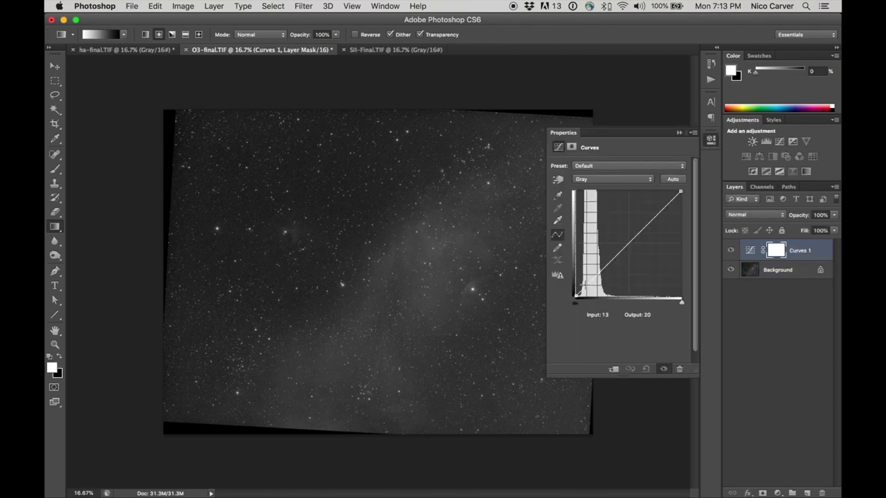
pyautogui.click(585, 289)
pyautogui.moveTo(585, 290); pyautogui.dragTo(581, 291)
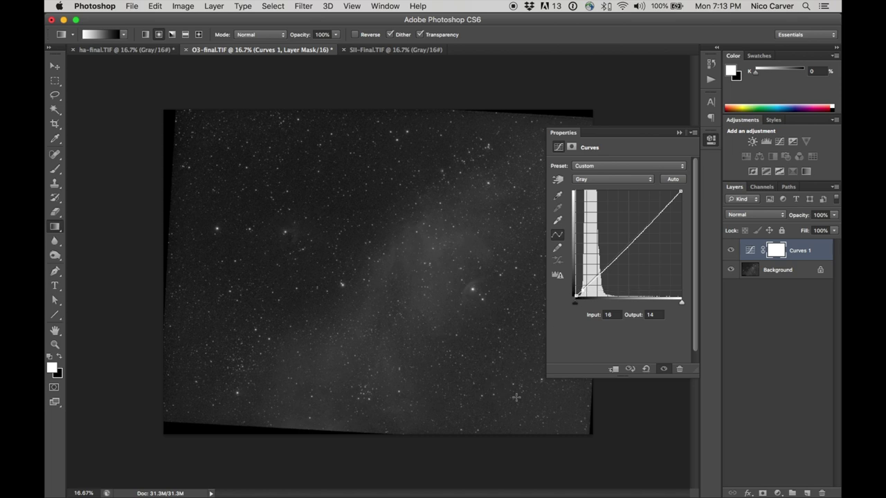
pyautogui.moveTo(583, 289); pyautogui.dragTo(584, 290)
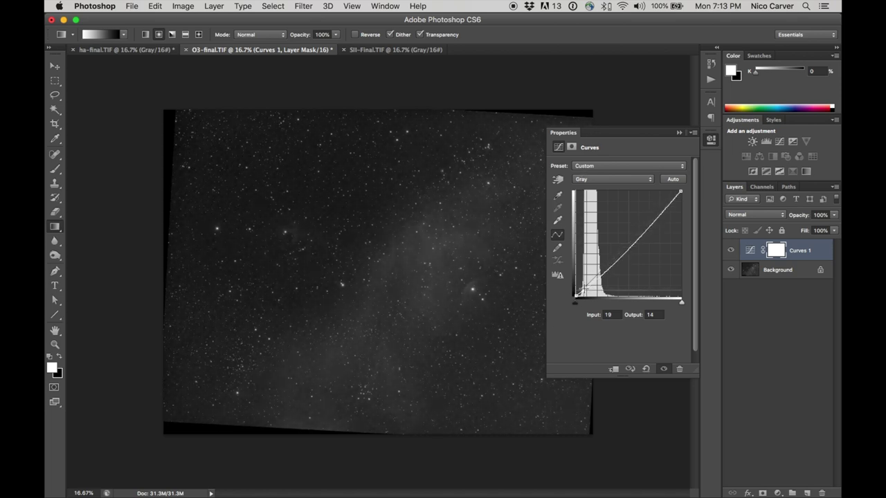
pyautogui.press('Down')
pyautogui.press('Left')
pyautogui.press('Left')
pyautogui.press('Up')
pyautogui.press('Right')
pyautogui.press('Right')
pyautogui.press('Down')
pyautogui.click(711, 139)
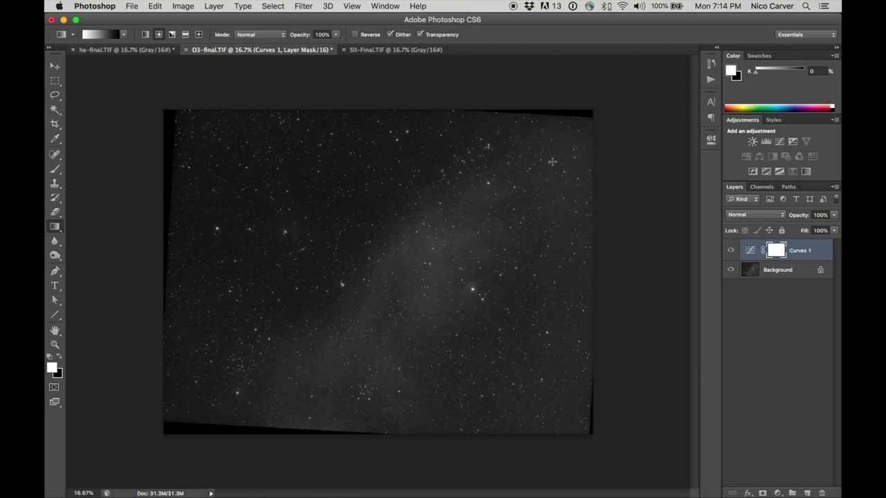
# - Toggle the Curves layer's visibility to compare O3-final.TIF before and after the darkening
pyautogui.click(732, 251)
pyautogui.click(733, 251)
pyautogui.click(732, 251)
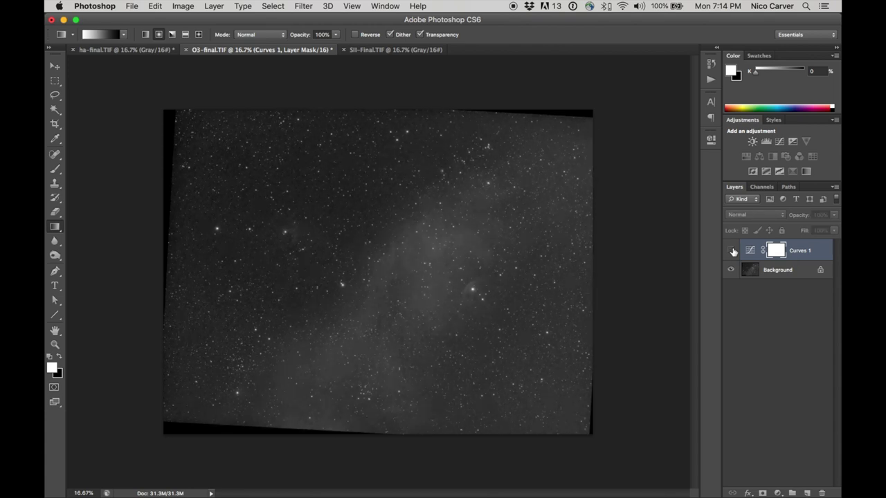
pyautogui.click(732, 251)
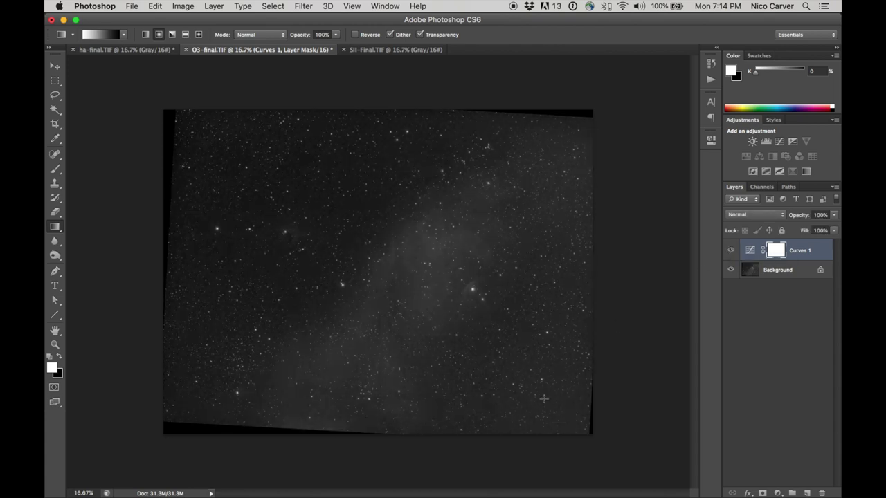
pyautogui.click(732, 252)
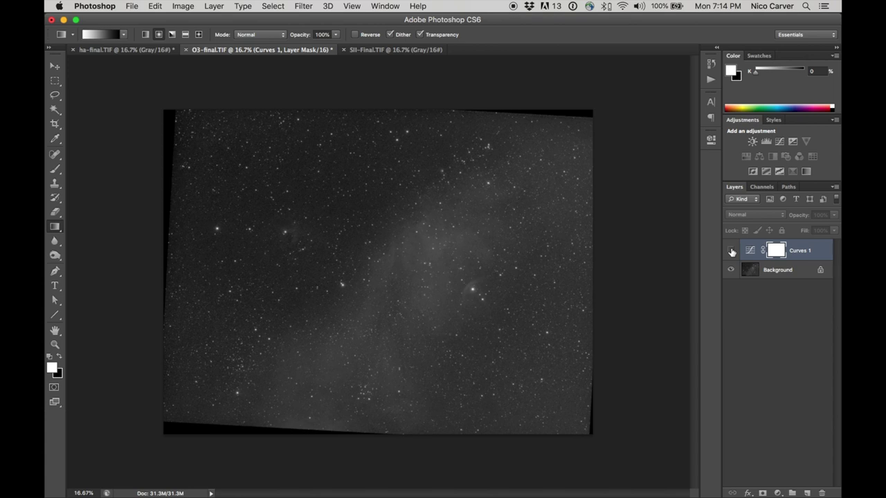
pyautogui.click(731, 252)
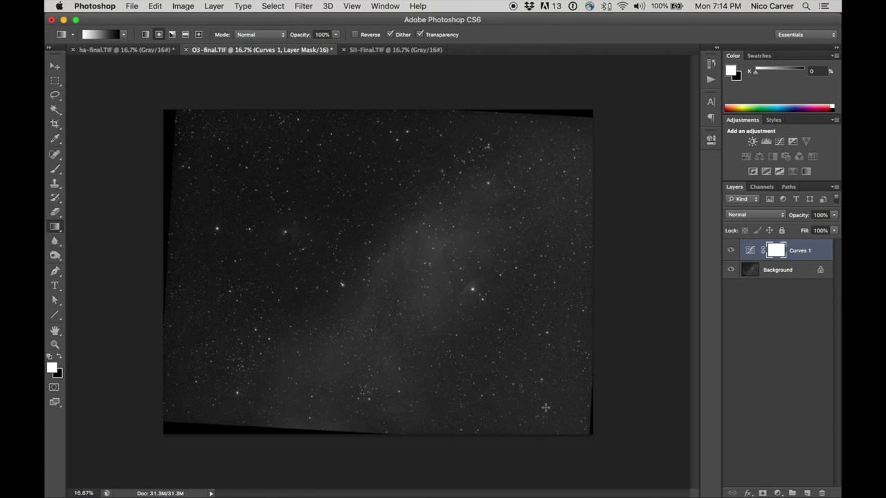
# - Draw a white-to-black radial gradient on the Curves mask from the image's lower-right corner to its centre, and inspect the mask
pyautogui.moveTo(606, 457); pyautogui.dragTo(441, 301)
pyautogui.moveTo(595, 449); pyautogui.dragTo(422, 274)
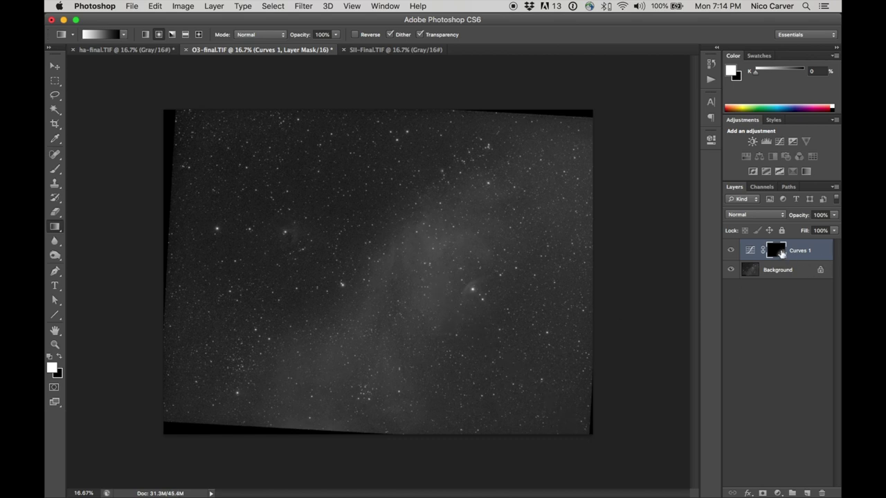
pyautogui.keyDown('alt'); pyautogui.click(780, 254); pyautogui.keyUp('alt')
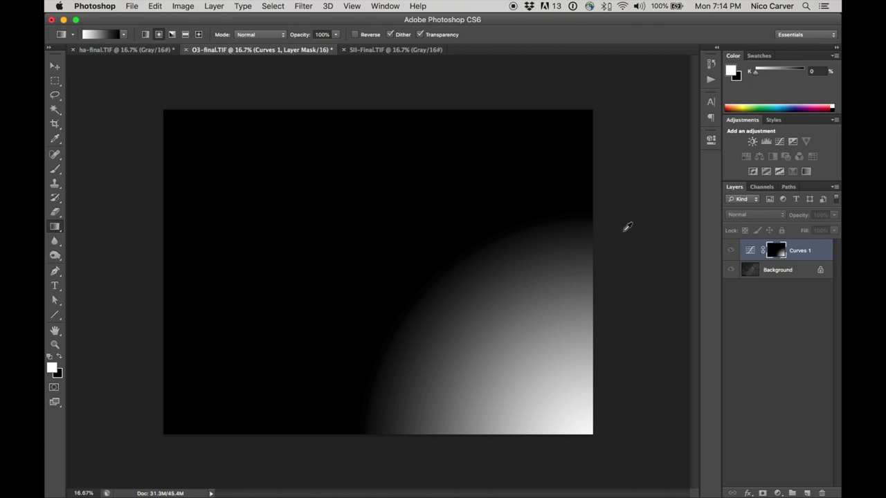
pyautogui.keyDown('alt'); pyautogui.click(778, 253); pyautogui.keyUp('alt')
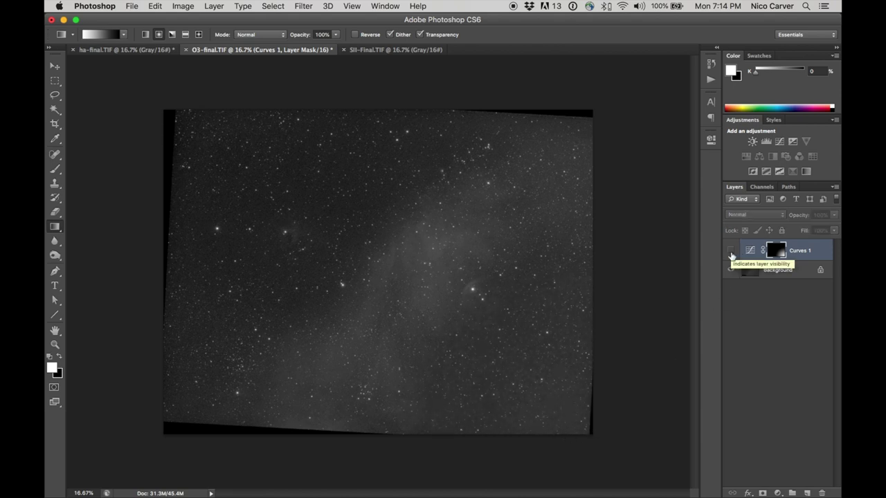
# - Compare the image with and without the masked Curves layer to check the corner correction
pyautogui.click(730, 250)
pyautogui.click(731, 252)
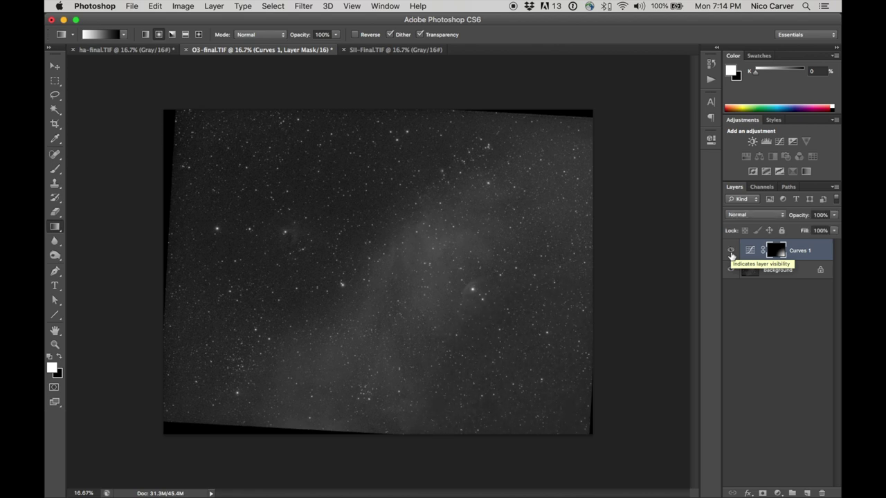
pyautogui.click(731, 252)
pyautogui.click(731, 252)
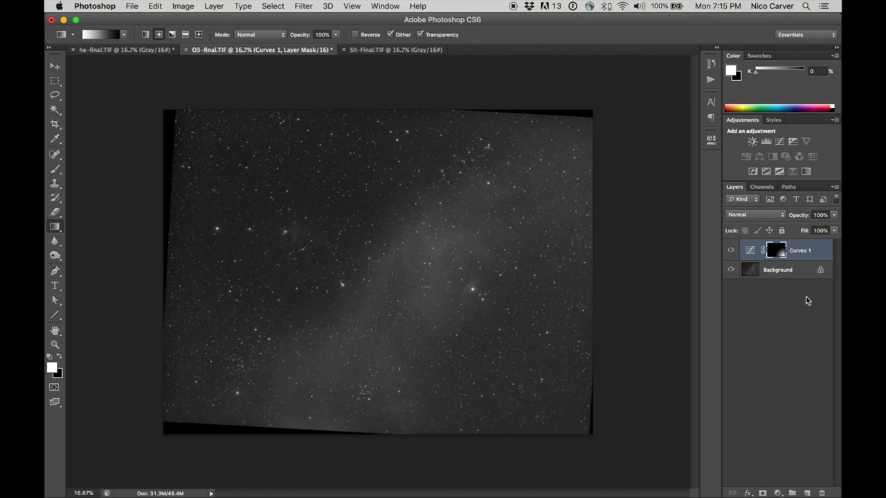
# - Merge the Curves adjustment layer and the Background layer of O3-final.TIF into one layer
pyautogui.keyDown('shift'); pyautogui.click(801, 271); pyautogui.keyUp('shift')
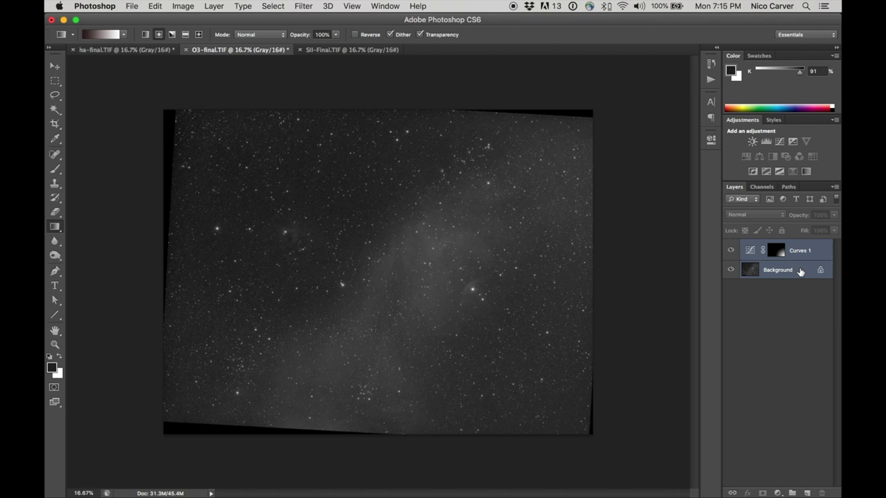
pyautogui.click(215, 6)
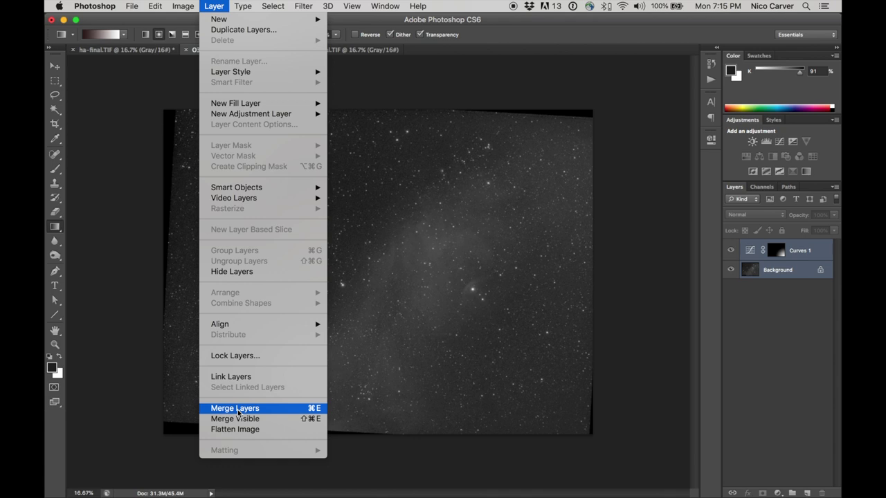
pyautogui.click(218, 6)
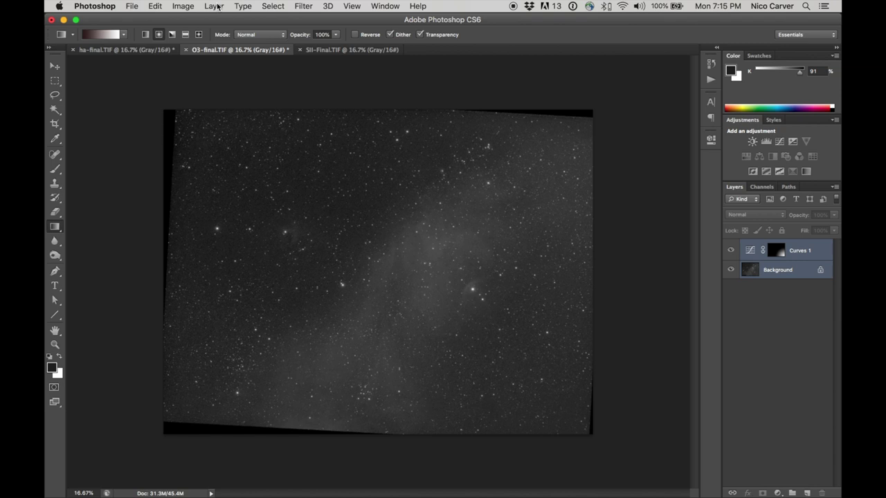
pyautogui.press('super+e')
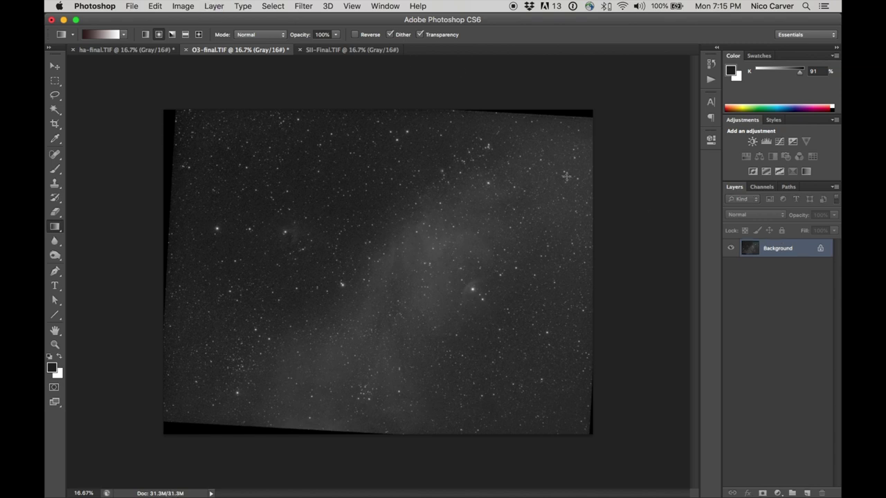
# - Brighten SII-Final.TIF with two Levels passes, using a midtone of 2.10 in the first and 2.05 in the second
pyautogui.click(325, 51)
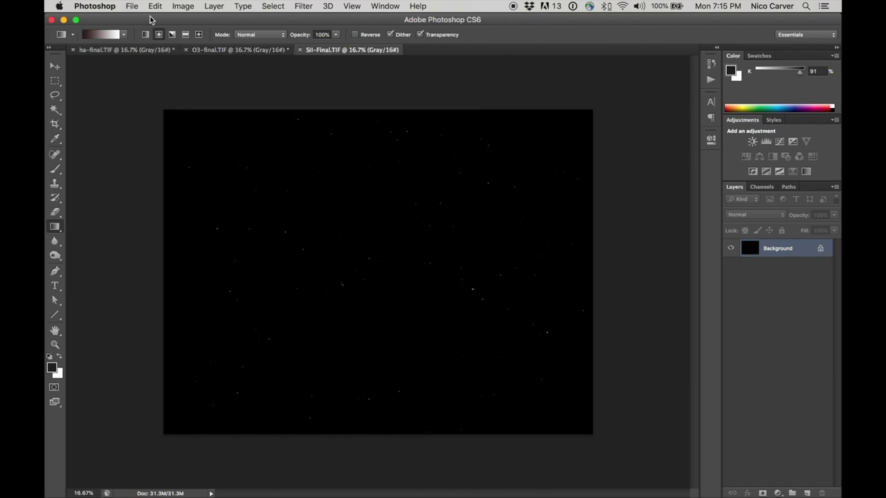
pyautogui.press('super+l')
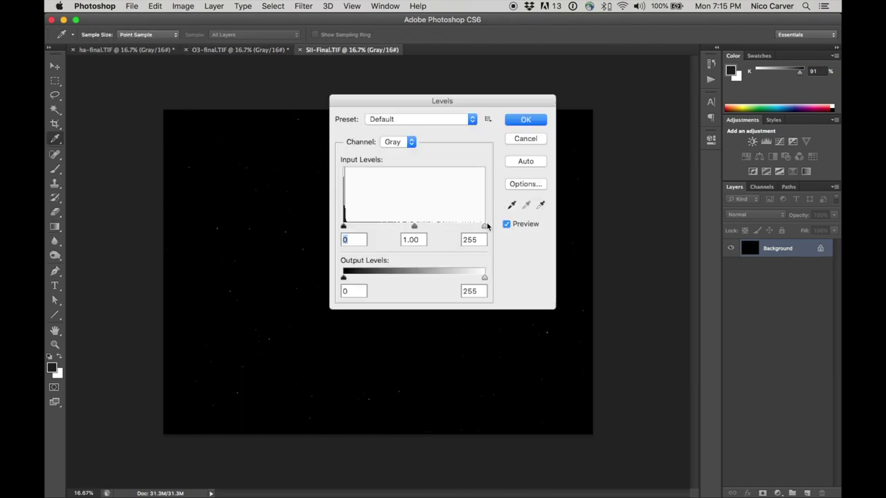
pyautogui.moveTo(415, 228); pyautogui.dragTo(377, 228)
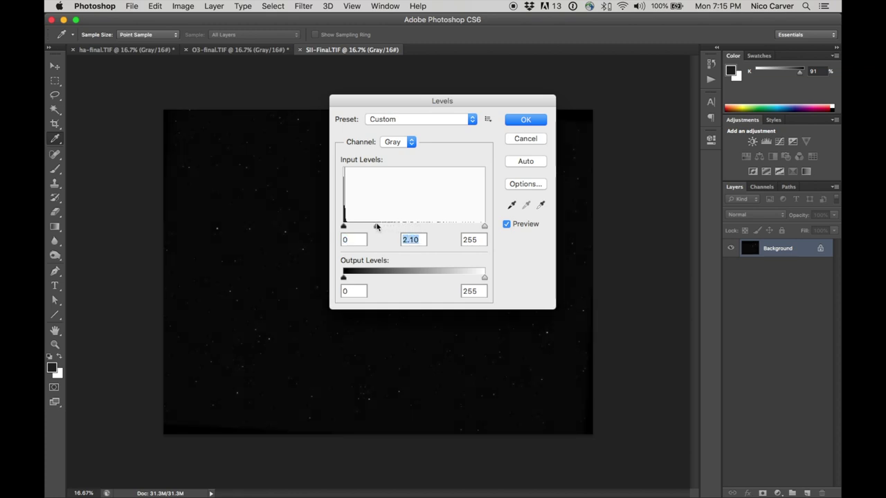
pyautogui.click(528, 122)
pyautogui.press('super+l')
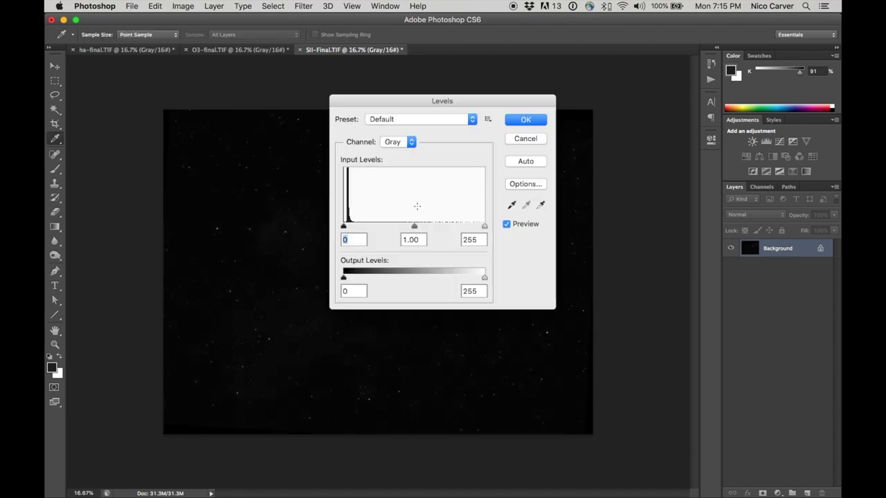
pyautogui.moveTo(413, 229); pyautogui.dragTo(377, 229)
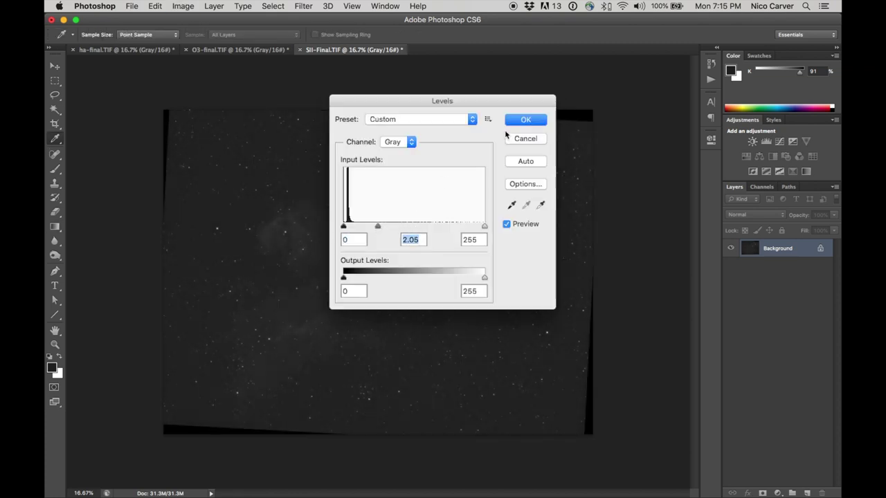
pyautogui.click(526, 121)
# - Apply a third Levels pass to SII-Final.TIF with a midtone of 1.26
pyautogui.press('super+l')
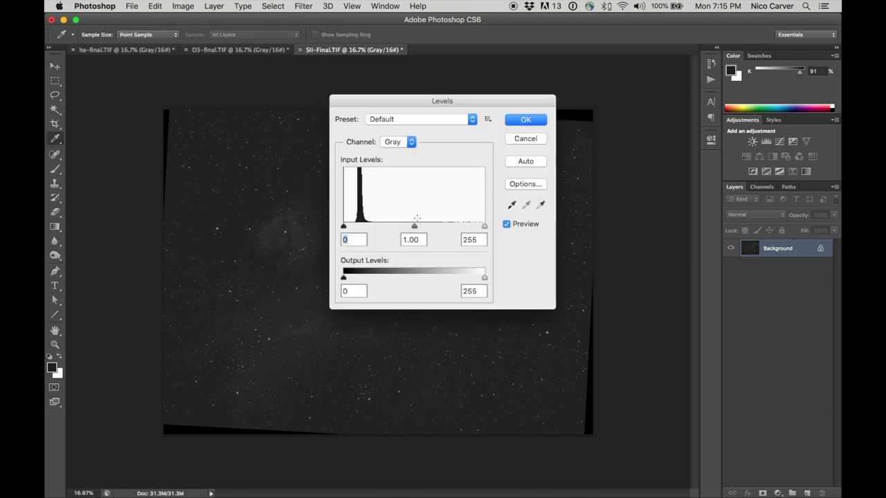
pyautogui.moveTo(414, 228); pyautogui.dragTo(402, 228)
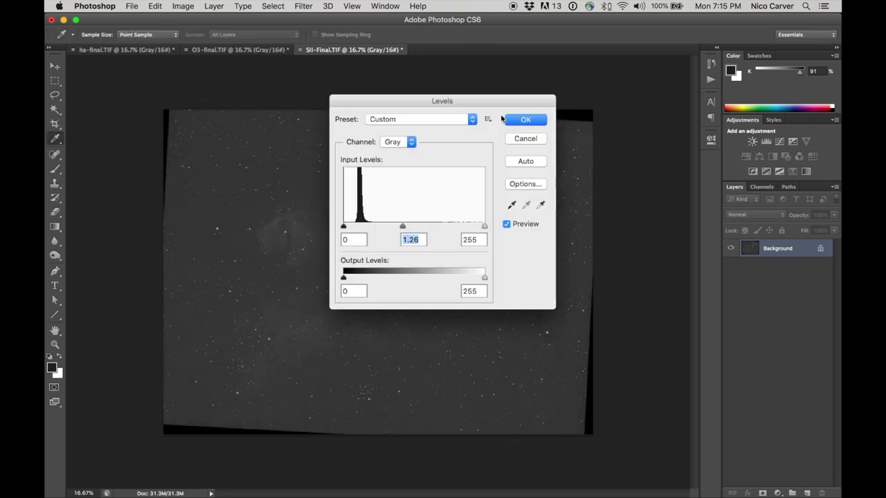
pyautogui.click(524, 120)
pyautogui.press('g')
pyautogui.press('i')
pyautogui.press('super+k')
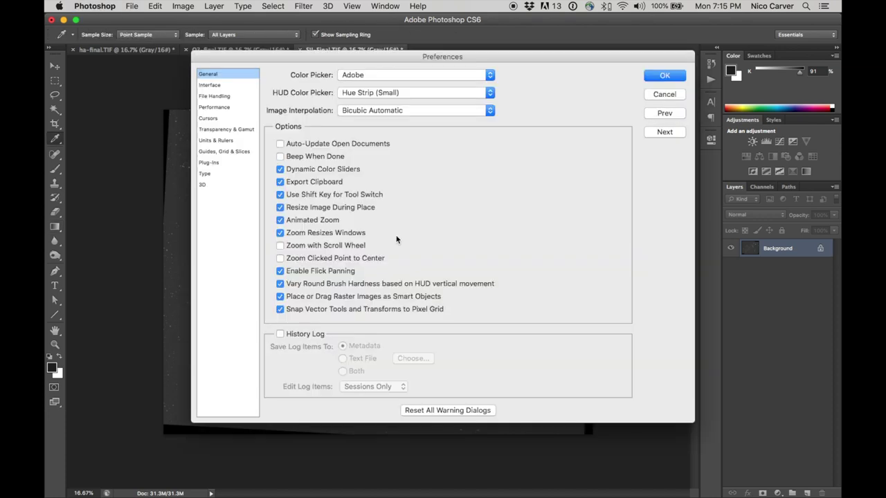
pyautogui.click(664, 94)
# - Brighten SII-Final.TIF again in Levels with a midtone of 1.43
pyautogui.press('super+l')
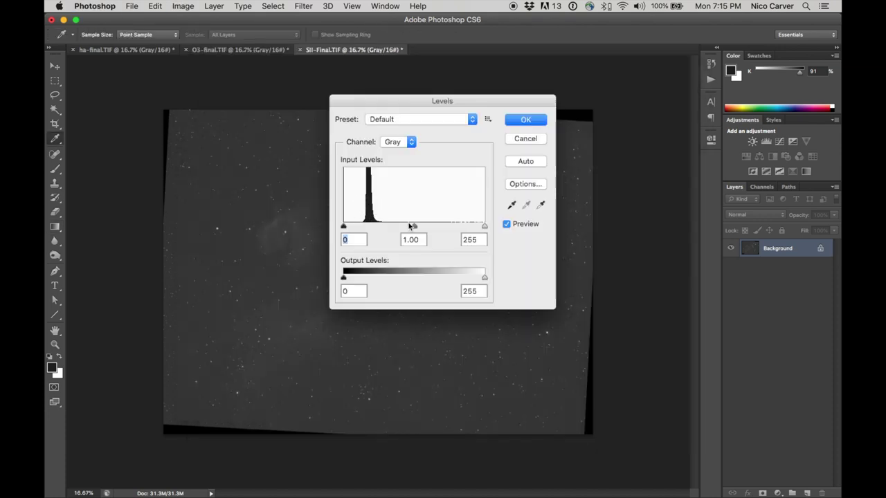
pyautogui.moveTo(409, 226); pyautogui.dragTo(396, 226)
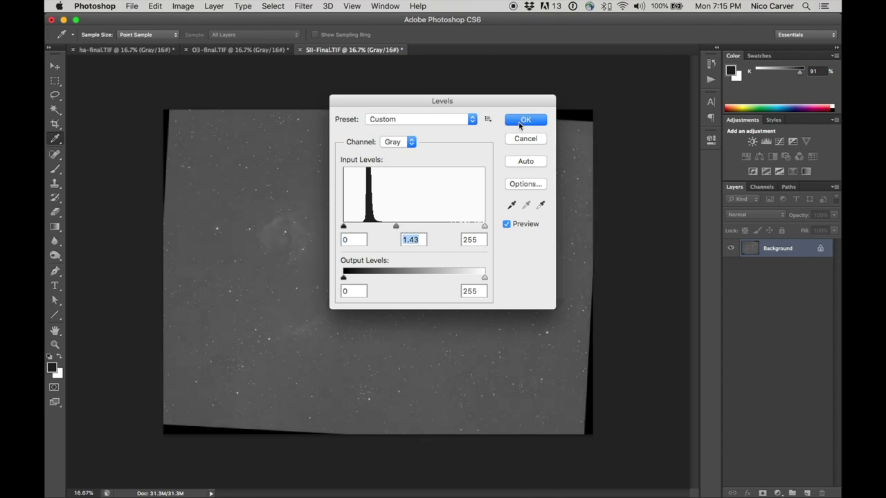
pyautogui.click(520, 122)
# - Stretch SII-Final.TIF in Levels with a black point of 47 and a midtone of 1.31
pyautogui.press('super+l')
pyautogui.moveTo(343, 226); pyautogui.dragTo(369, 227)
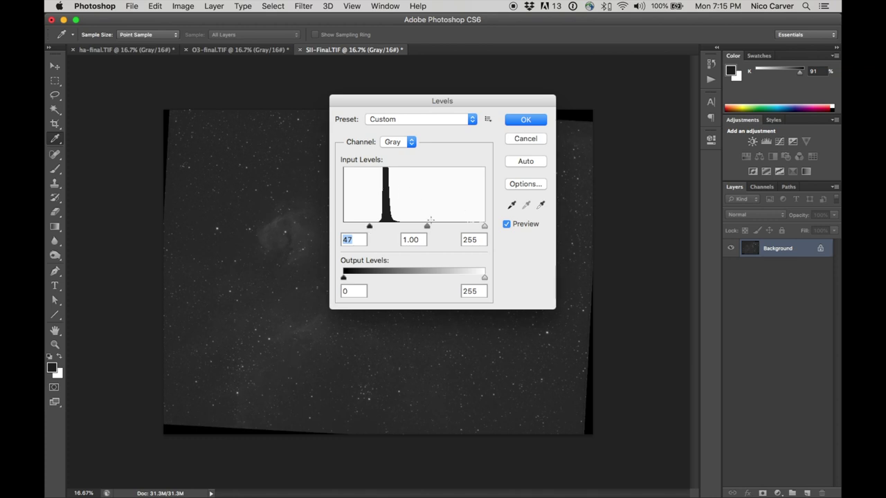
pyautogui.moveTo(429, 228); pyautogui.dragTo(417, 229)
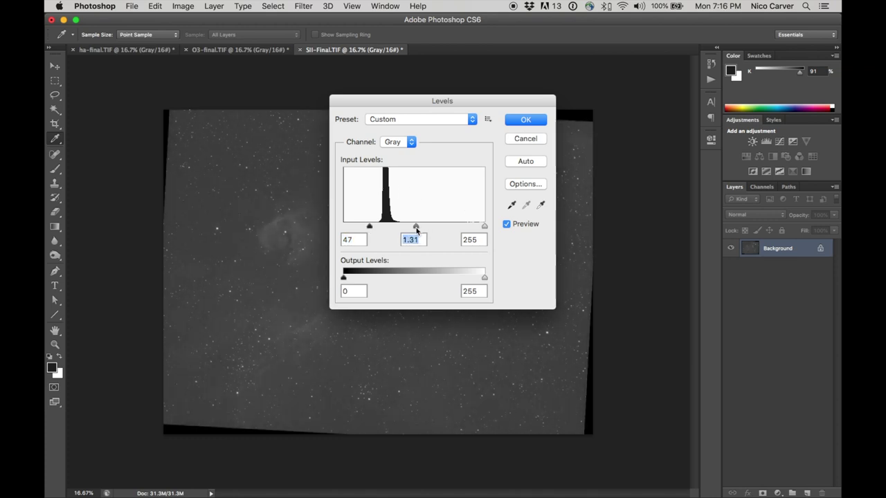
pyautogui.click(517, 127)
# - Apply another Levels pass to SII-Final.TIF with a black point of 25 and brightened midtones
pyautogui.press('super+l')
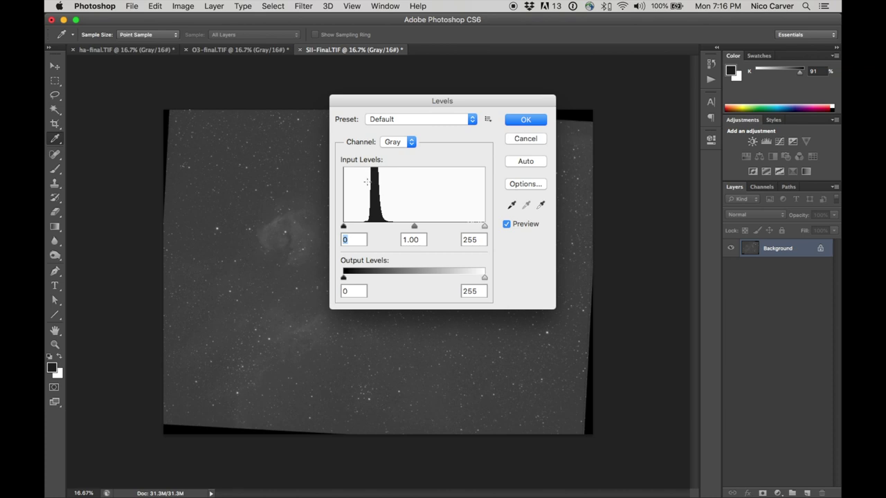
pyautogui.moveTo(343, 227); pyautogui.dragTo(357, 228)
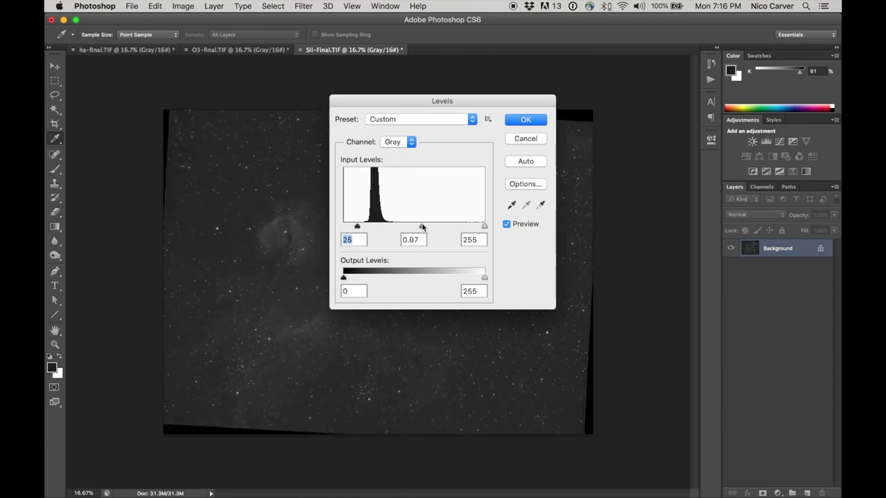
pyautogui.moveTo(422, 227); pyautogui.dragTo(408, 228)
pyautogui.click(526, 120)
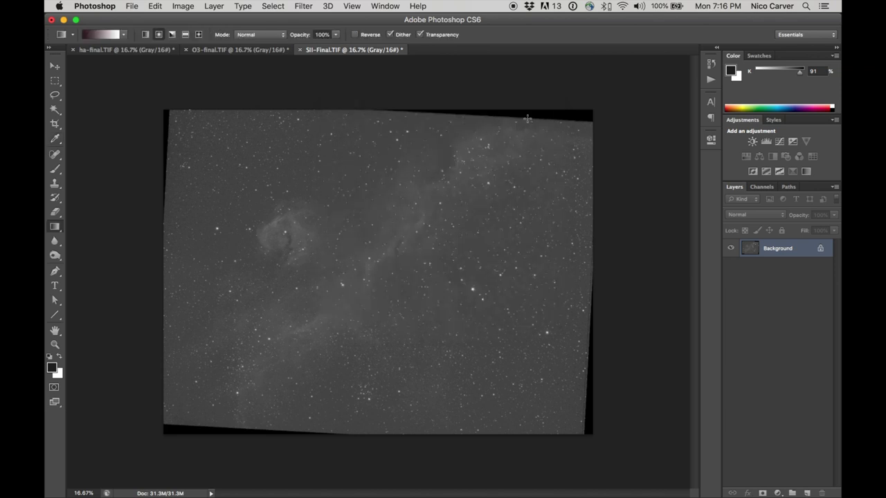
# - Stretch SII-Final.TIF in Levels with a black point of 27 and a midtone of 1.36
pyautogui.press('super+l')
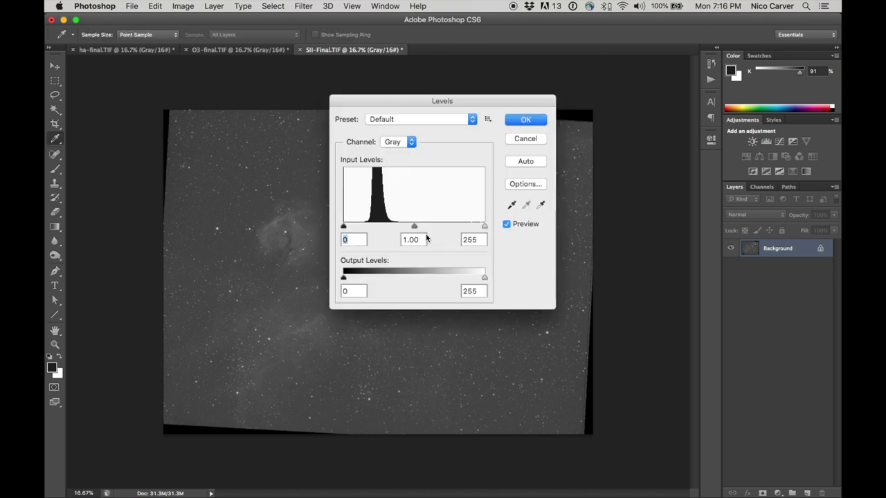
pyautogui.moveTo(344, 228); pyautogui.dragTo(357, 231)
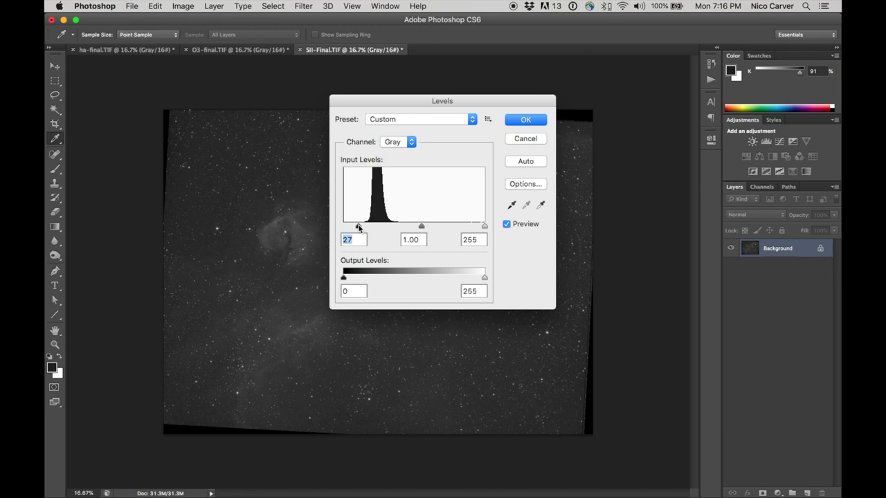
pyautogui.moveTo(421, 228); pyautogui.dragTo(411, 229)
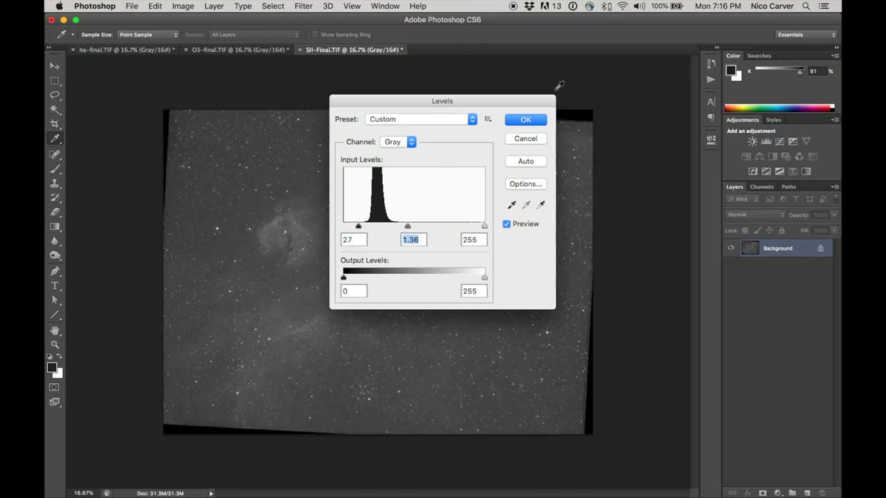
pyautogui.click(528, 120)
# - Apply a further Levels pass to SII-Final.TIF with a black point of 30 and a midtone of about 1.19
pyautogui.press('super+l')
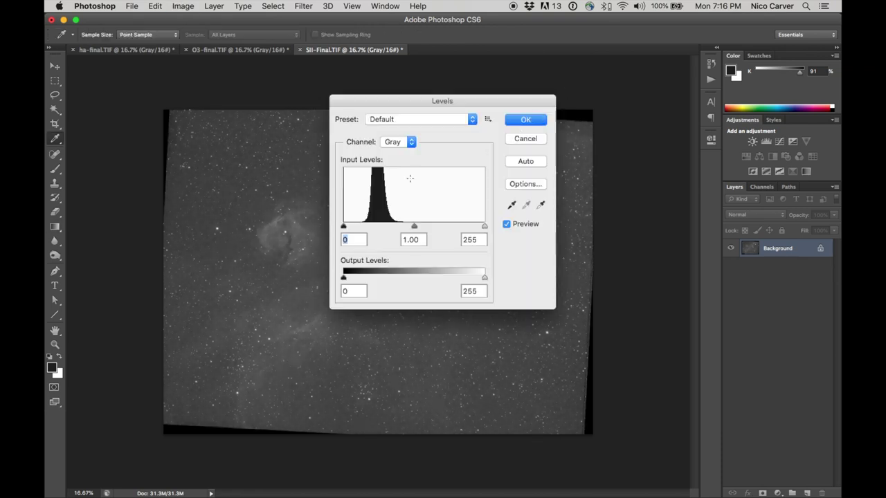
pyautogui.moveTo(344, 225); pyautogui.dragTo(360, 231)
pyautogui.moveTo(423, 227); pyautogui.dragTo(414, 227)
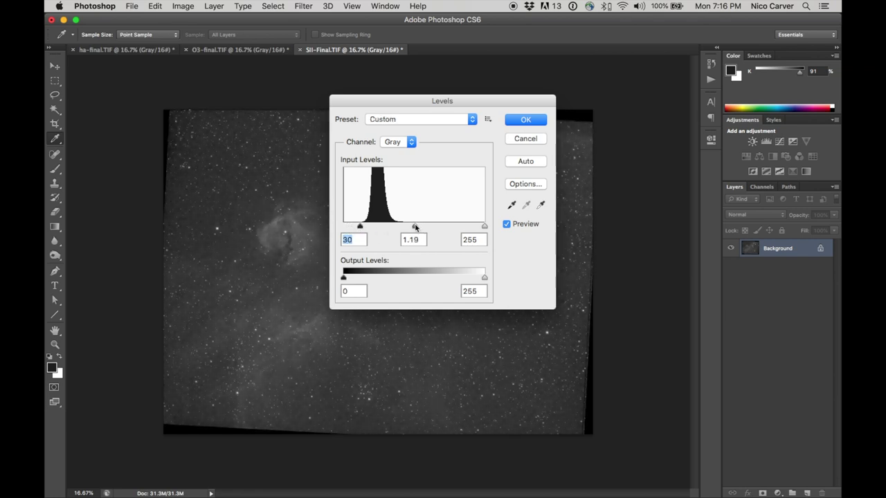
pyautogui.click(521, 120)
# - Darken the background of SII-Final.TIF in Levels by raising the black point to 12
pyautogui.press('super+l')
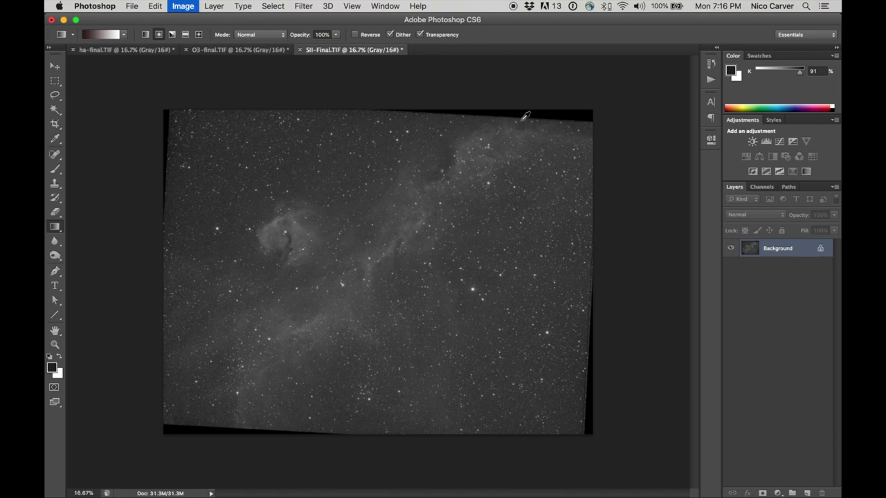
pyautogui.moveTo(344, 227); pyautogui.dragTo(349, 228)
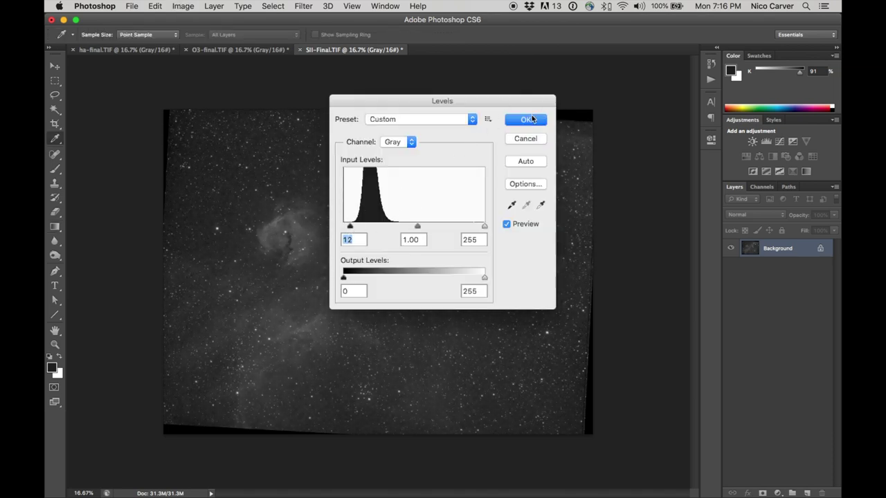
pyautogui.click(526, 119)
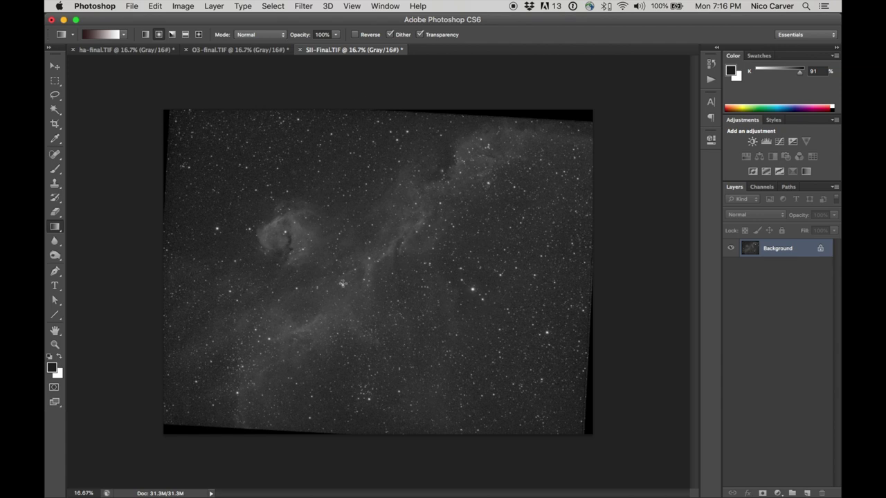
# - Compare the brightness and background of the stretched ha-final.TIF, O3-final.TIF and SII-Final.TIF images
pyautogui.click(231, 49)
pyautogui.click(348, 50)
pyautogui.click(222, 50)
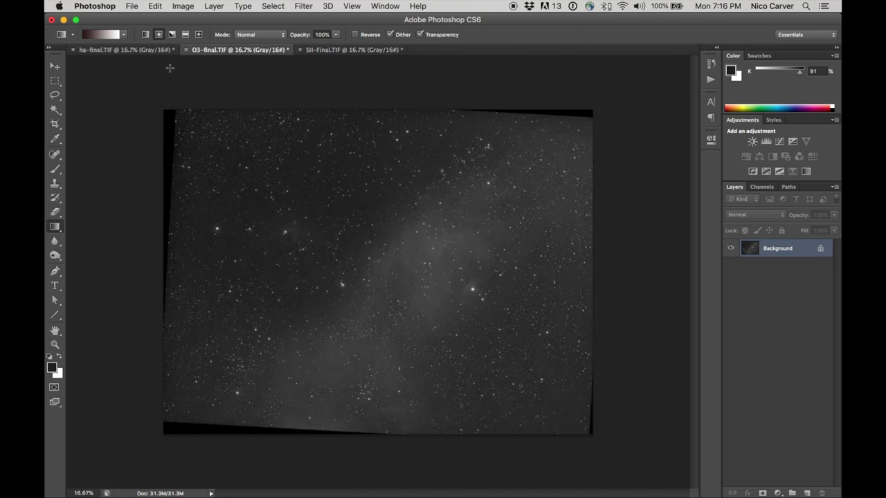
pyautogui.click(134, 51)
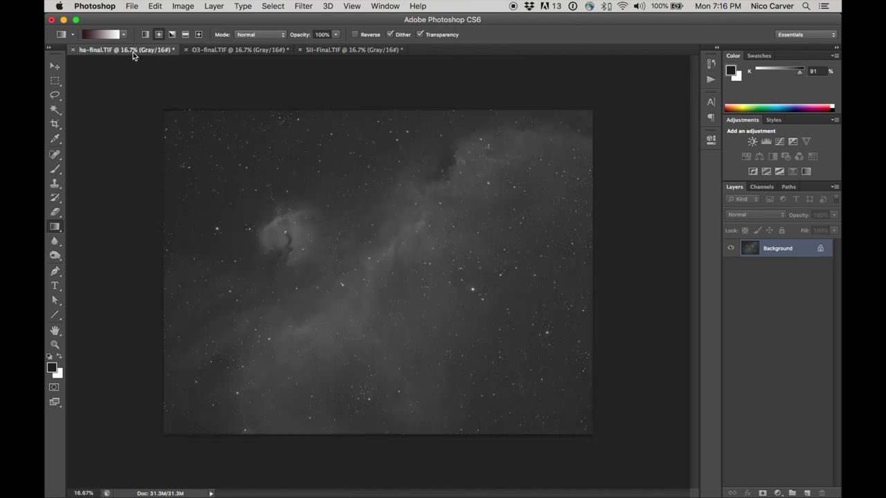
pyautogui.click(231, 50)
pyautogui.click(336, 51)
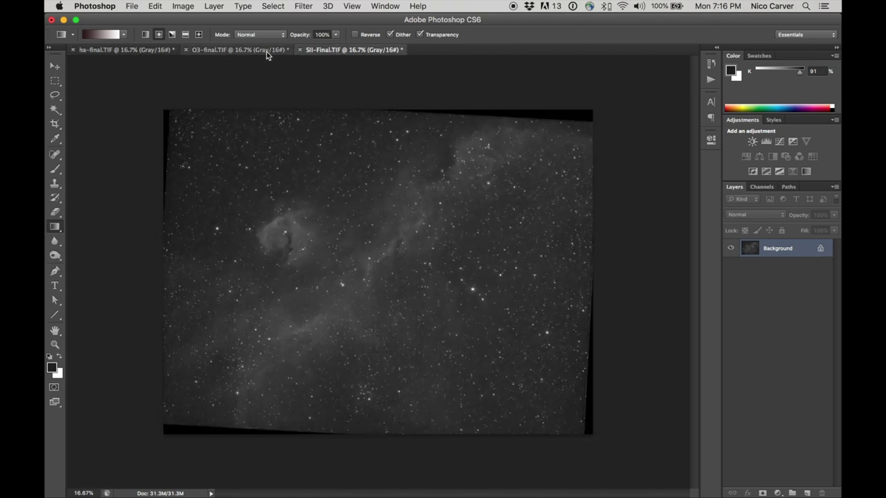
pyautogui.click(267, 52)
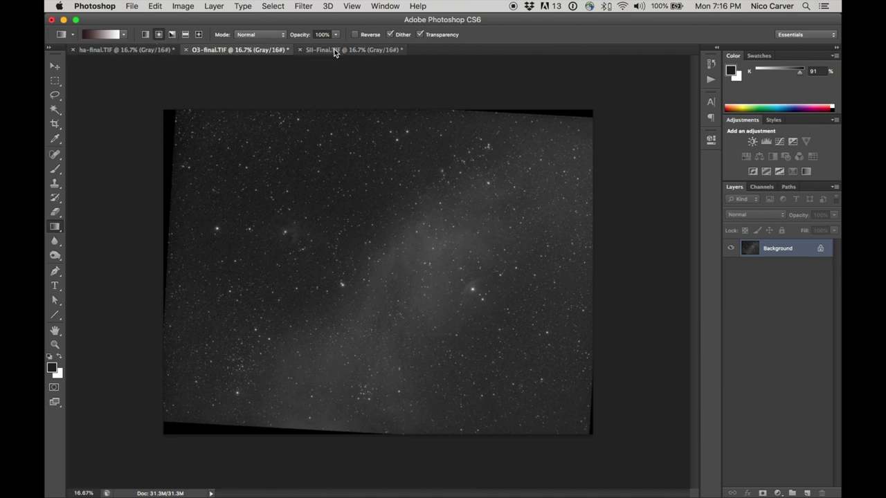
pyautogui.click(334, 51)
pyautogui.click(240, 50)
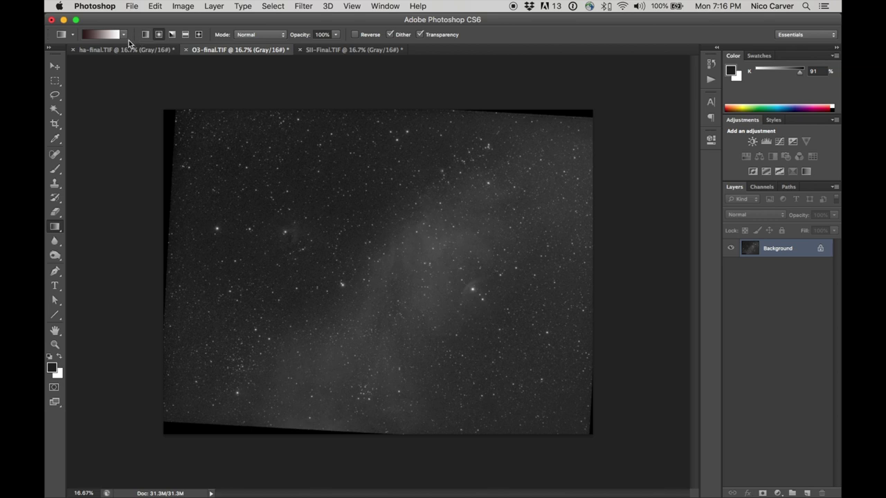
pyautogui.click(130, 51)
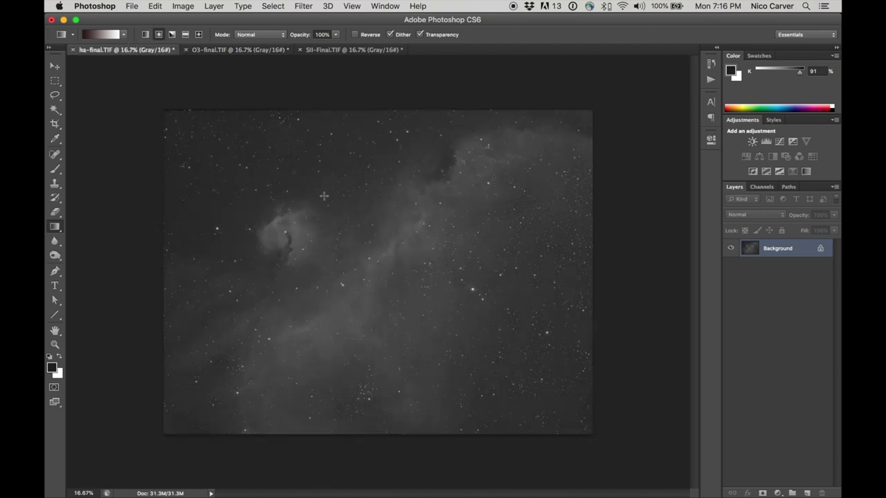
# - Darken the background of ha-final.TIF in Levels with a black point of 10
pyautogui.hotkey('ctrl', 'l')
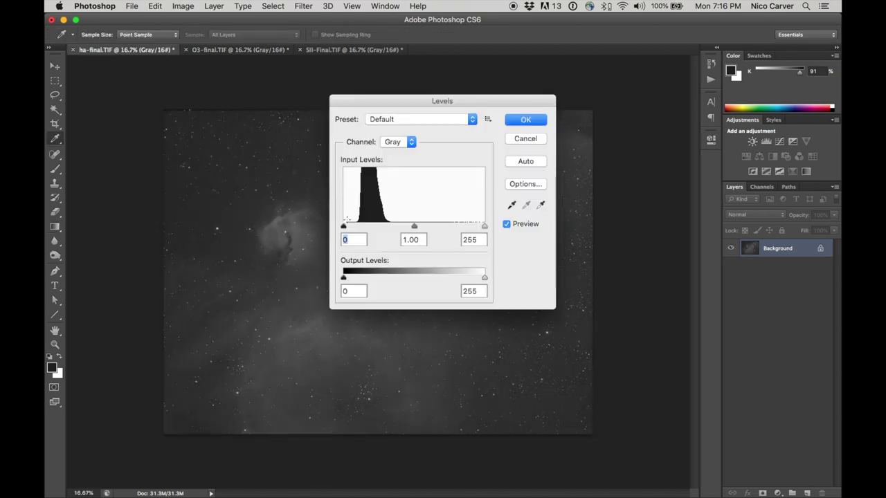
pyautogui.moveTo(342, 227); pyautogui.dragTo(350, 231)
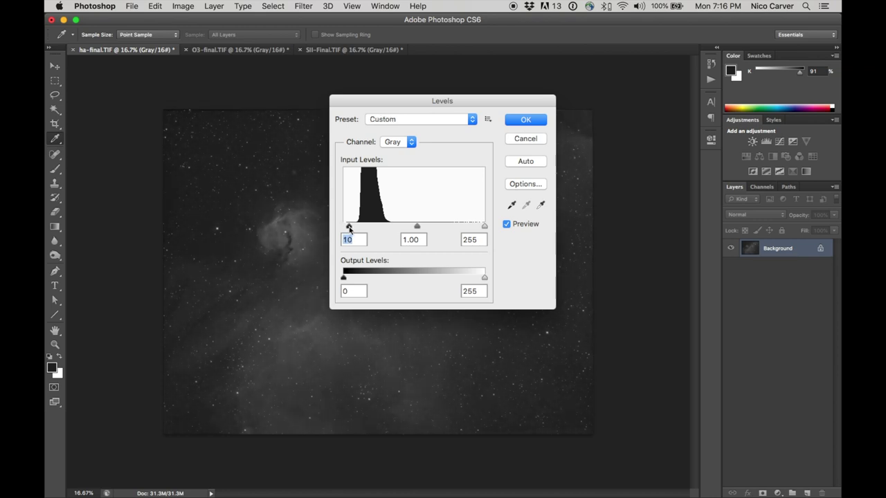
pyautogui.click(526, 119)
pyautogui.press('g')
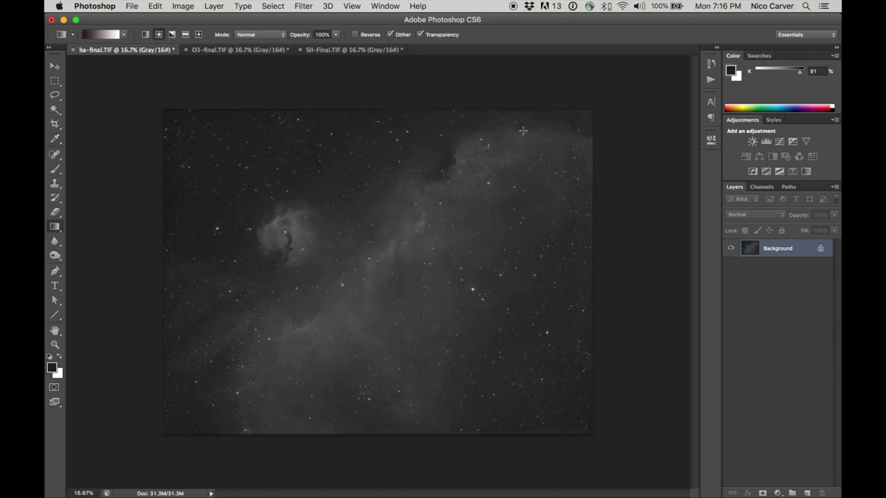
# - Check ha-final.TIF against the O3 and SII images, and convert it from grayscale to RGB Color mode
pyautogui.click(228, 50)
pyautogui.click(331, 49)
pyautogui.click(252, 54)
pyautogui.click(147, 51)
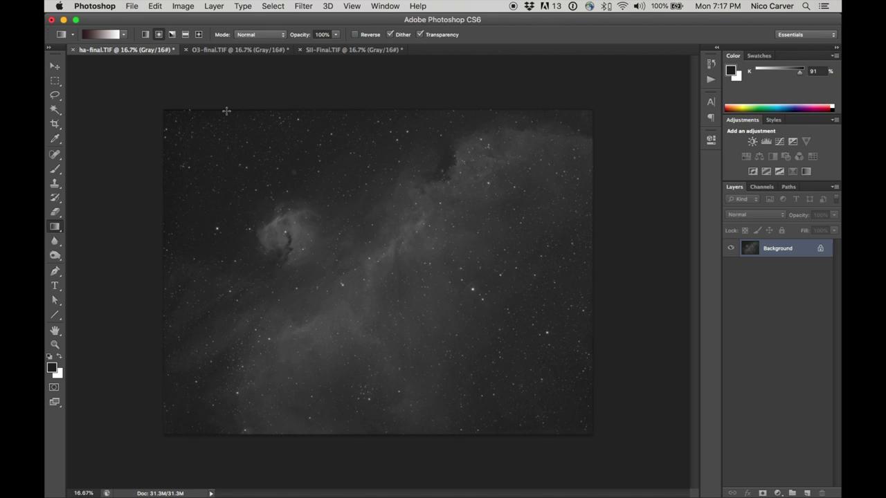
pyautogui.click(183, 7)
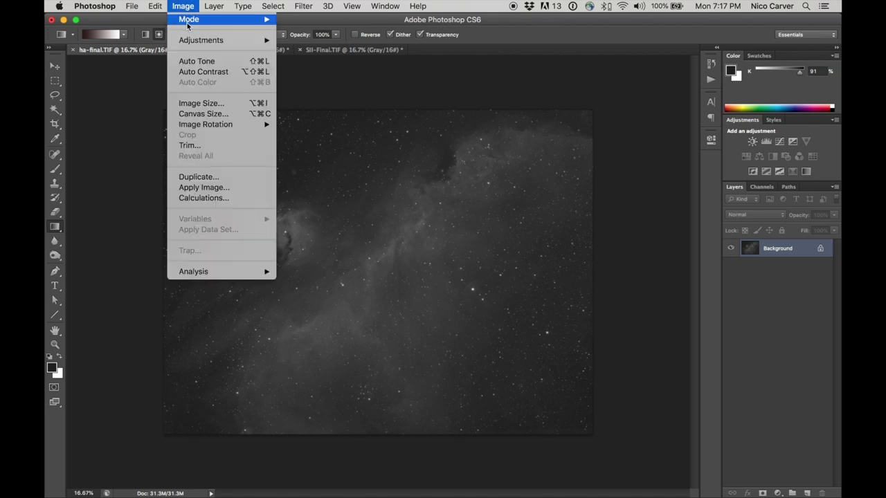
pyautogui.moveTo(187, 25)
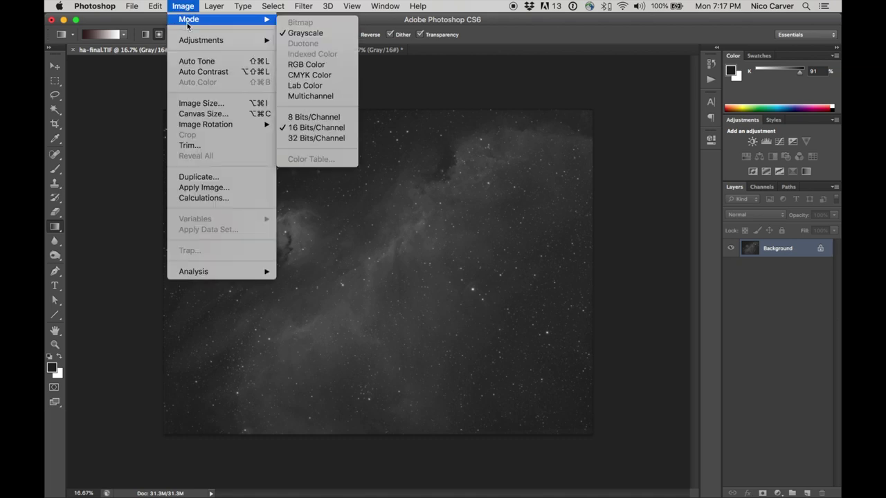
pyautogui.click(307, 66)
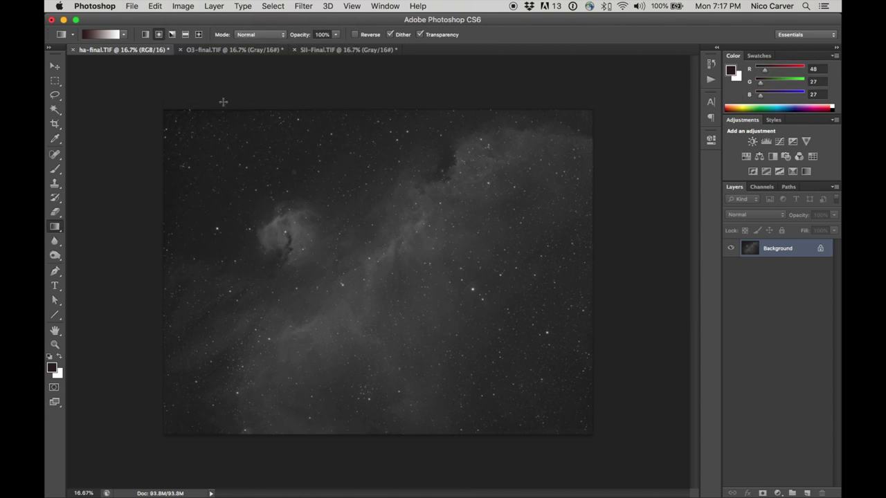
# - Examine the channels of ha-final.TIF and compare them with the channel of the grayscale O3-final.TIF
pyautogui.click(765, 187)
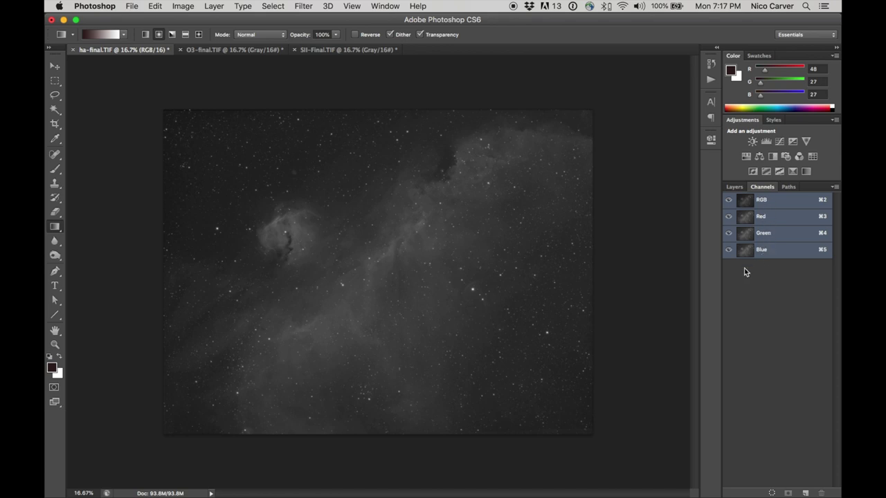
pyautogui.click(229, 51)
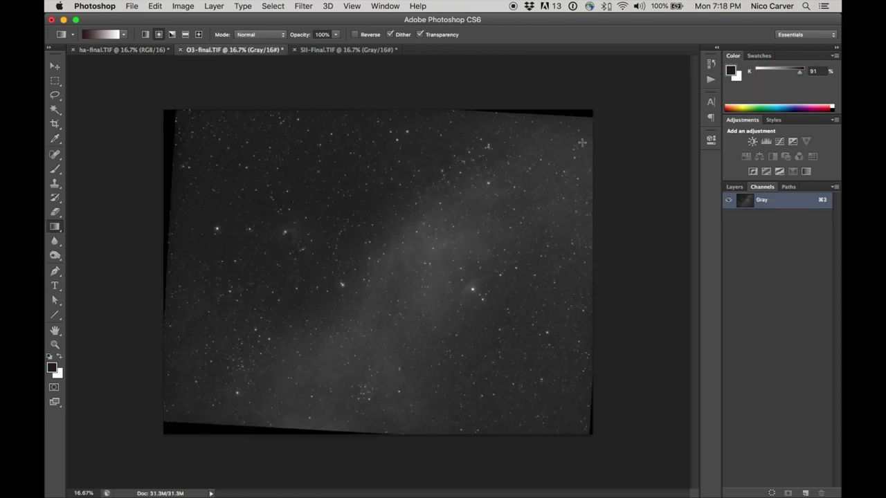
pyautogui.click(736, 190)
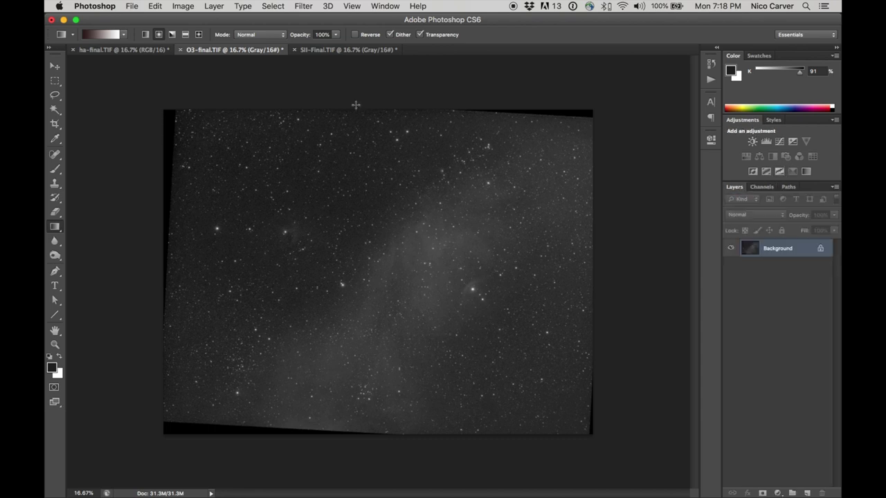
pyautogui.click(128, 47)
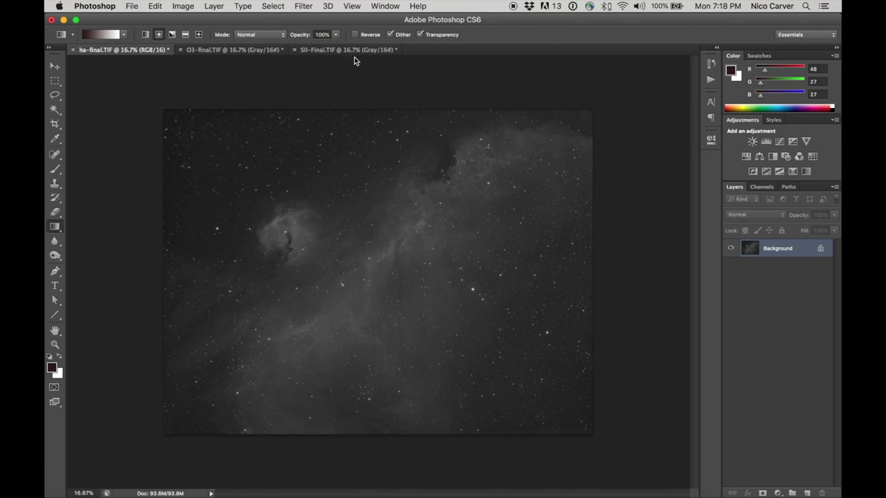
pyautogui.click(196, 50)
pyautogui.click(119, 51)
pyautogui.click(762, 187)
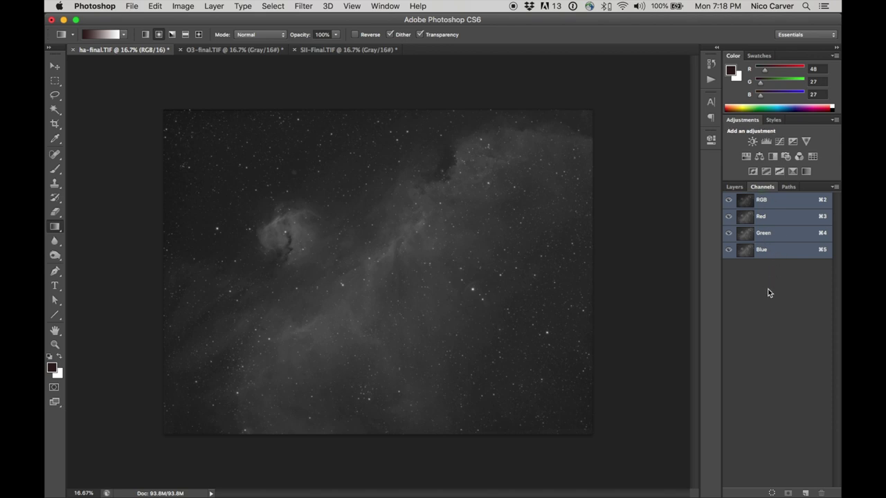
# - Copy the entire SII-Final.TIF image and paste it into the Red channel of ha-final.TIF
pyautogui.click(777, 219)
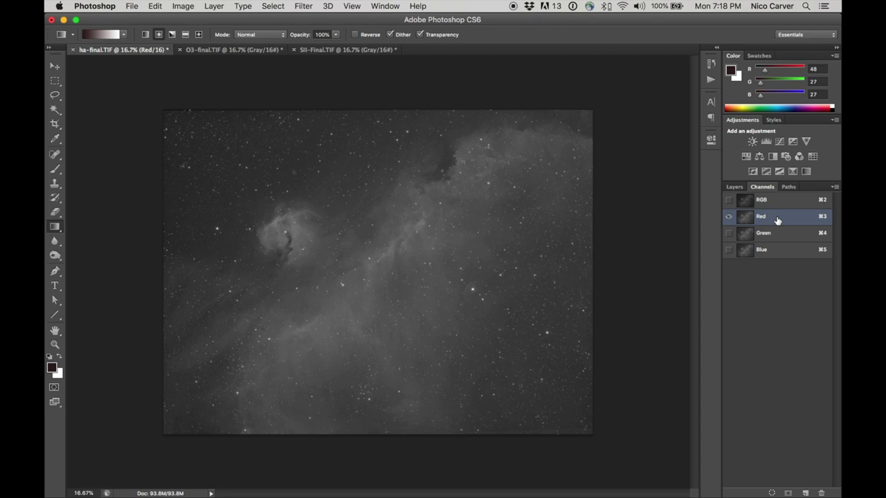
pyautogui.click(336, 54)
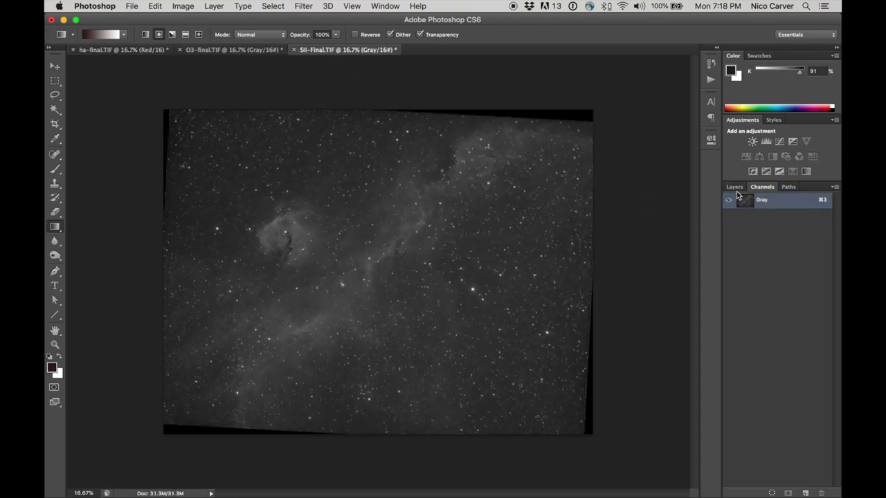
pyautogui.click(274, 6)
pyautogui.click(273, 19)
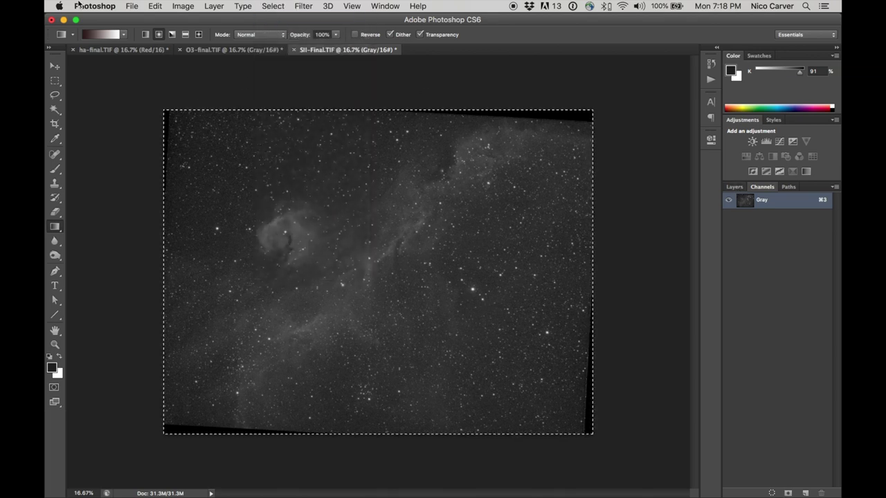
pyautogui.click(156, 6)
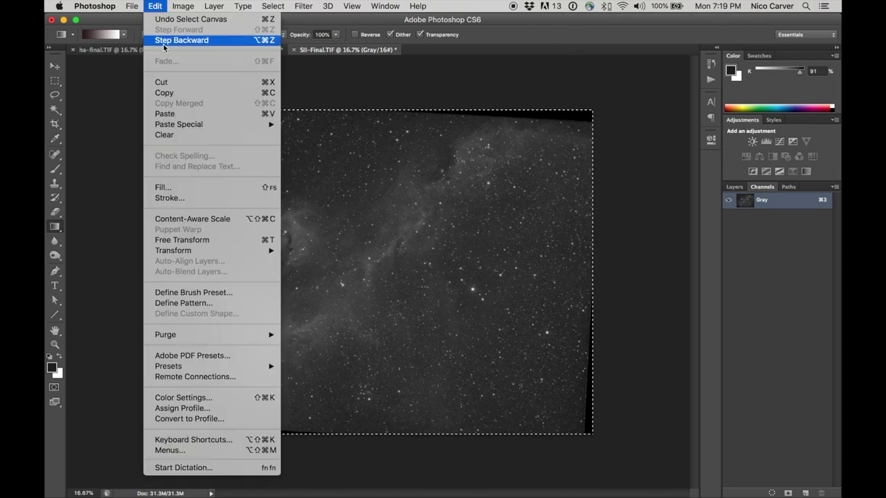
pyautogui.click(173, 92)
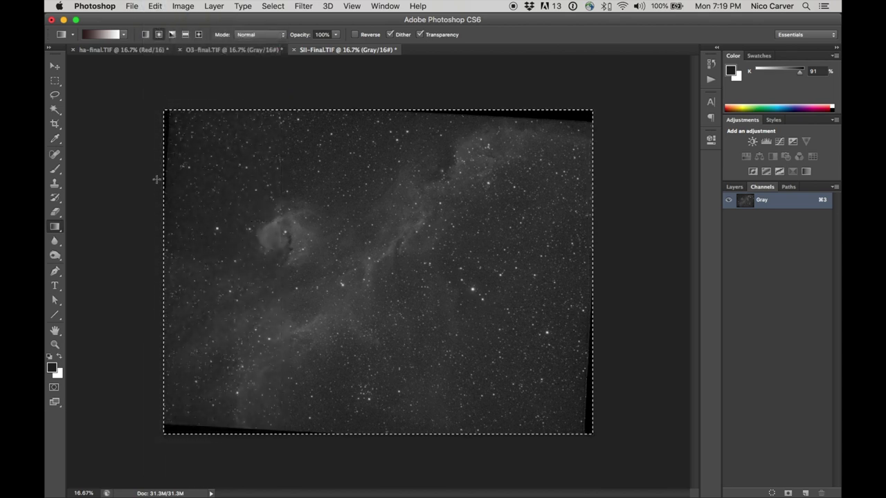
pyautogui.click(116, 49)
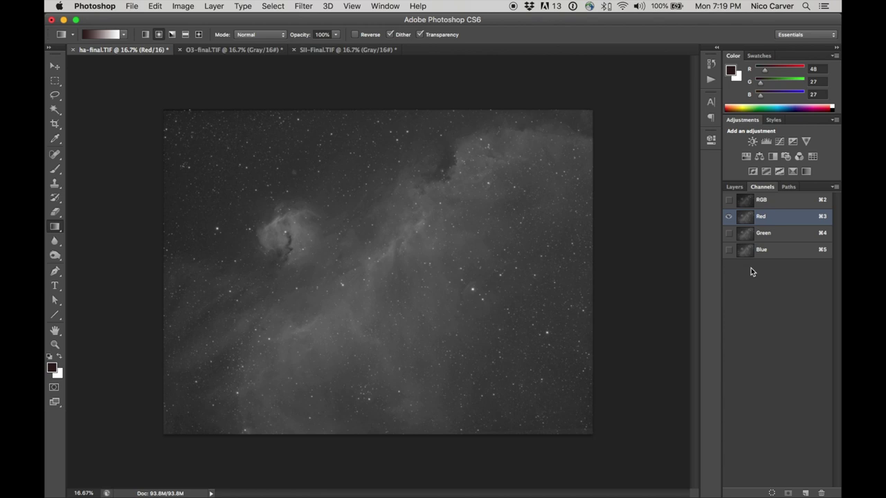
pyautogui.press('super+v')
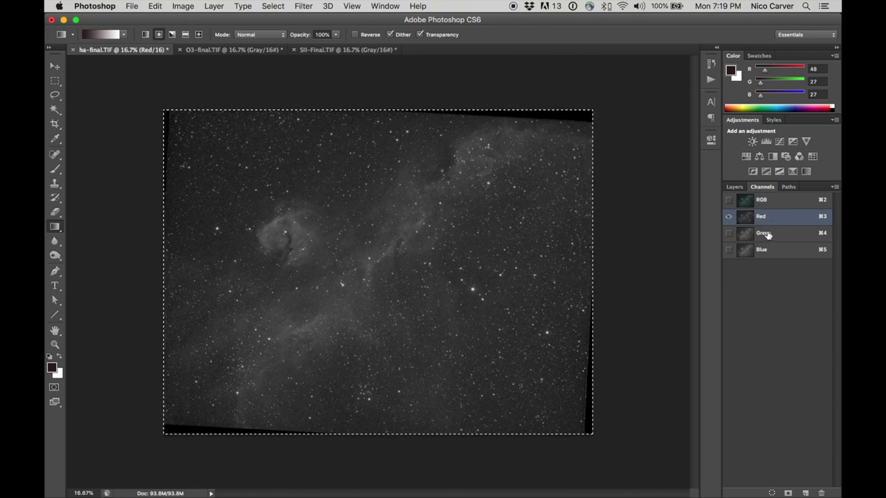
# - Copy the entire O3-final.TIF image and paste it into the Blue channel of ha-final.TIF
pyautogui.click(728, 233)
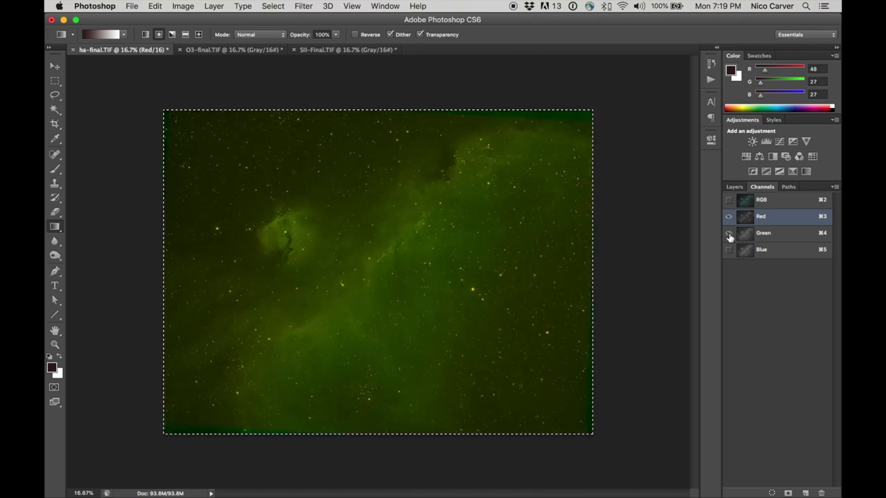
pyautogui.click(766, 254)
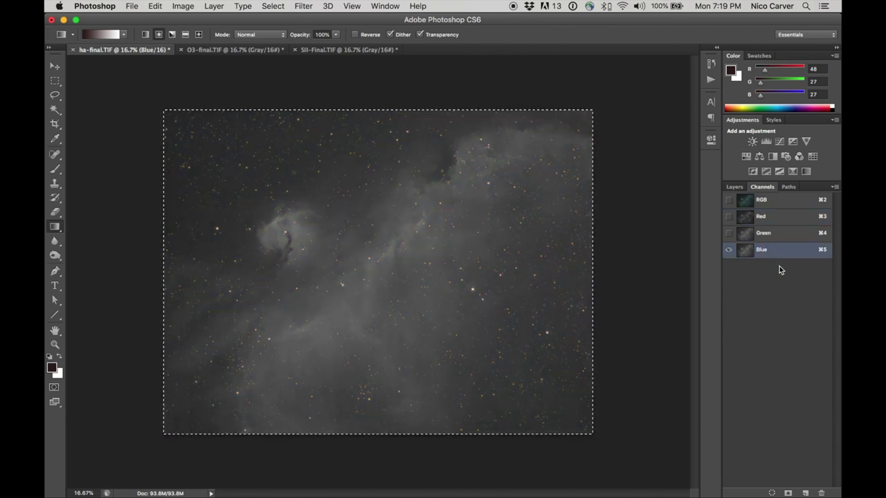
pyautogui.click(226, 52)
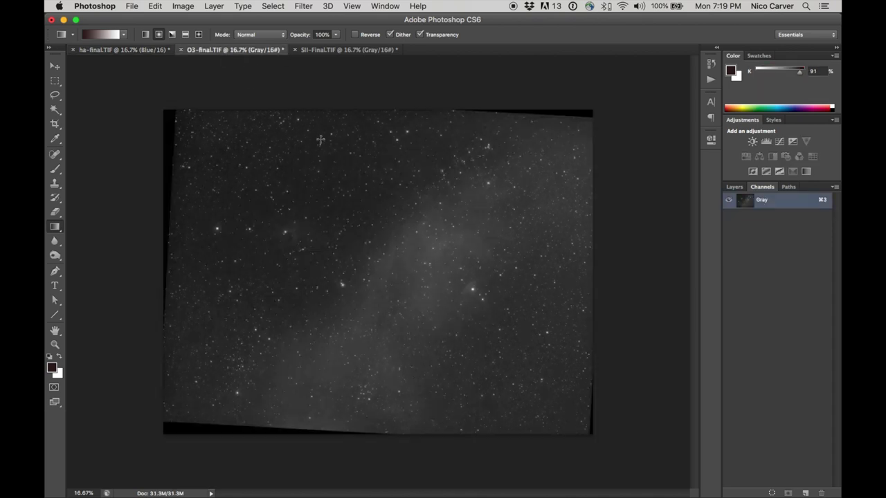
pyautogui.press('super+a')
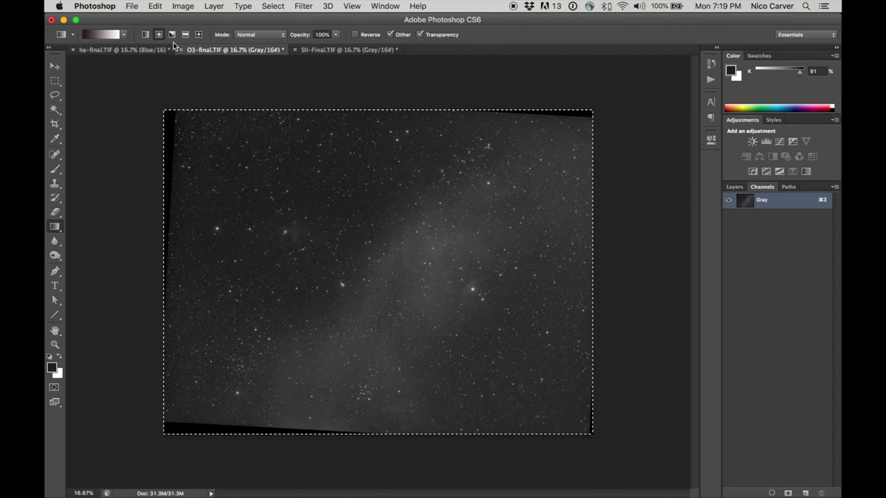
pyautogui.click(131, 51)
pyautogui.press('super+v')
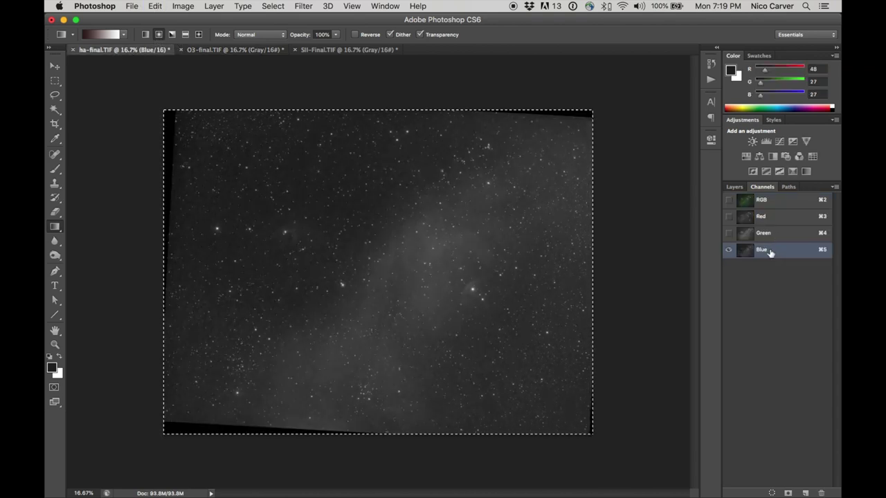
# - Show all color channels of ha-final.TIF together and make the RGB composite active
pyautogui.click(728, 234)
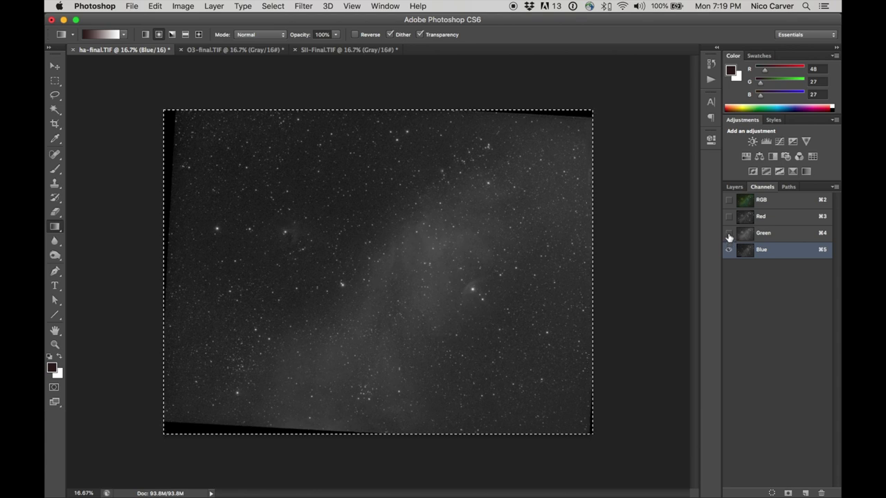
pyautogui.click(728, 217)
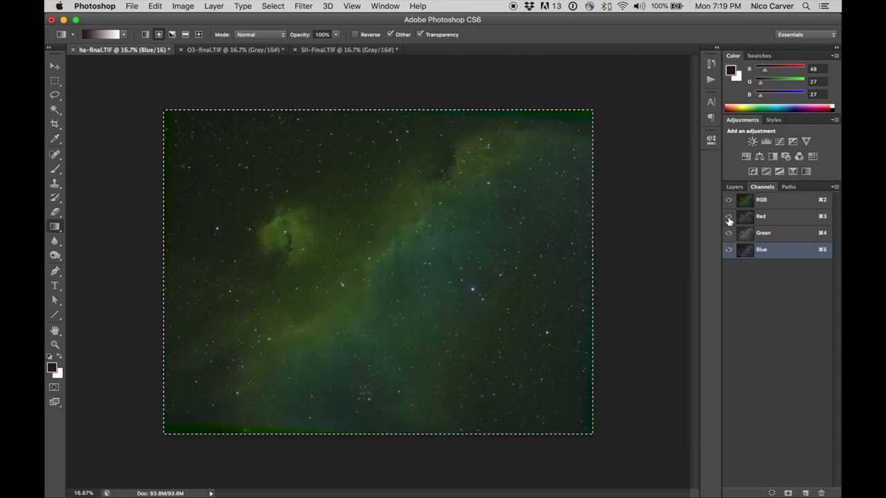
pyautogui.click(769, 205)
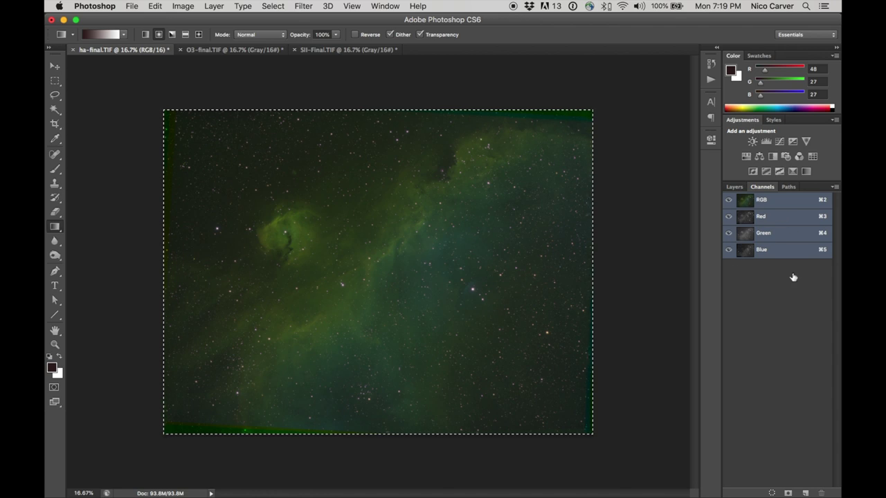
# - Return to the layer list of ha-final.TIF, switch to the Move tool, and deselect the image
pyautogui.click(740, 187)
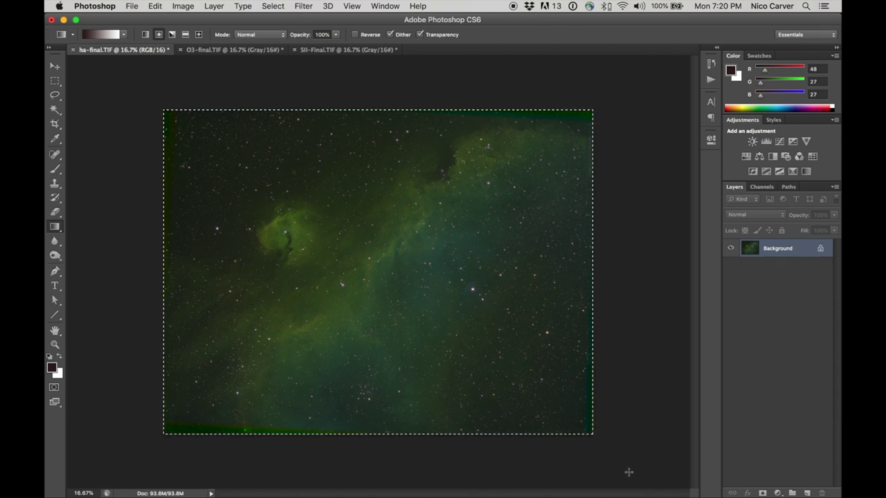
pyautogui.click(55, 66)
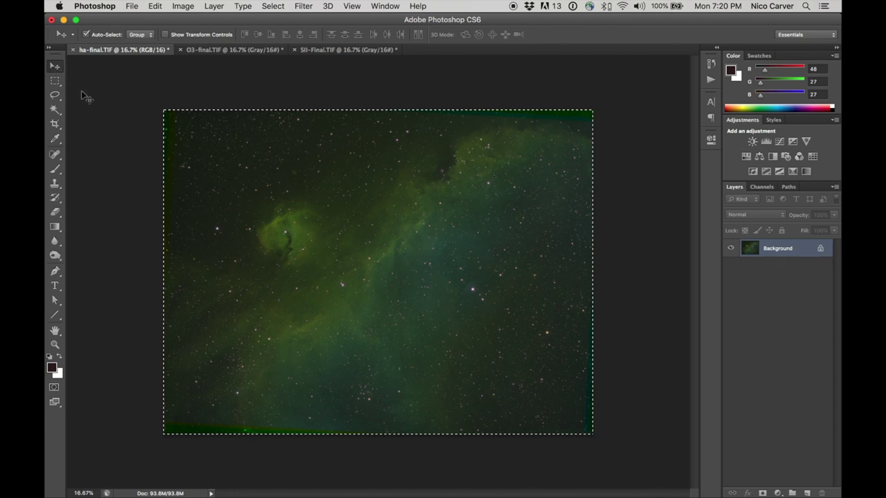
pyautogui.click(272, 6)
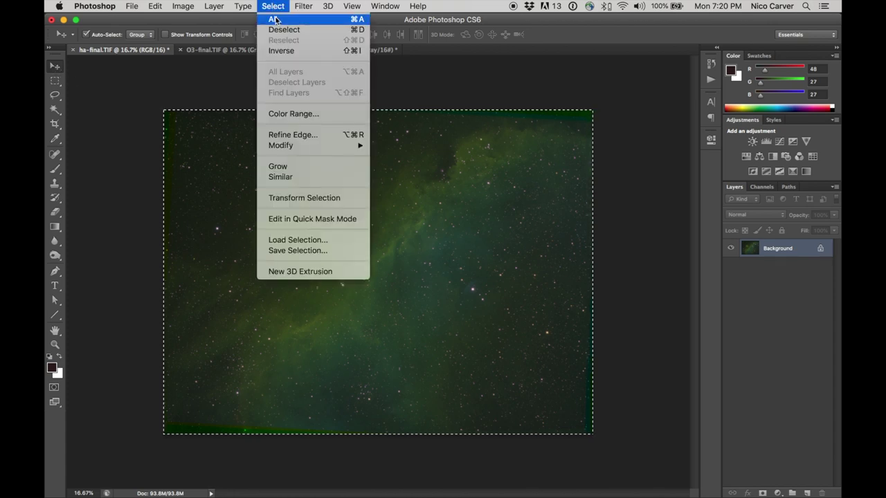
pyautogui.click(281, 31)
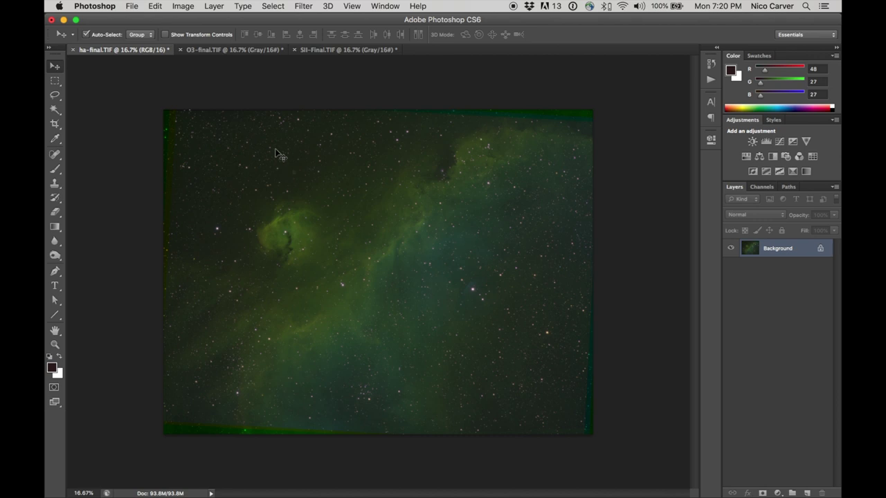
# - Examine the borders of the combined image at 50% zoom for uneven colored strips where the channels do not overlap
pyautogui.press('super+plus')
pyautogui.press('super+plus')
pyautogui.press('super+plus')
pyautogui.hscroll(10, 274, 148)
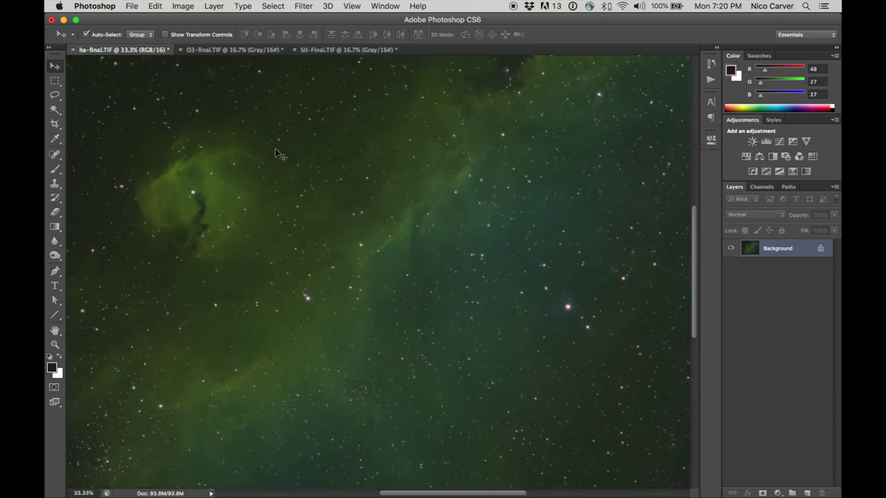
pyautogui.hscroll(3, 277, 153)
pyautogui.hscroll(-3, 277, 152)
pyautogui.scroll(-10, 277, 152)
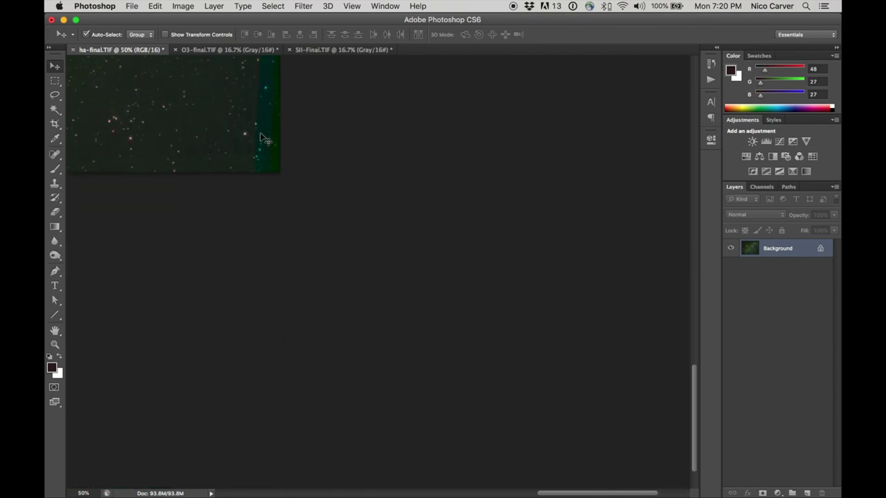
pyautogui.scroll(8, 262, 136)
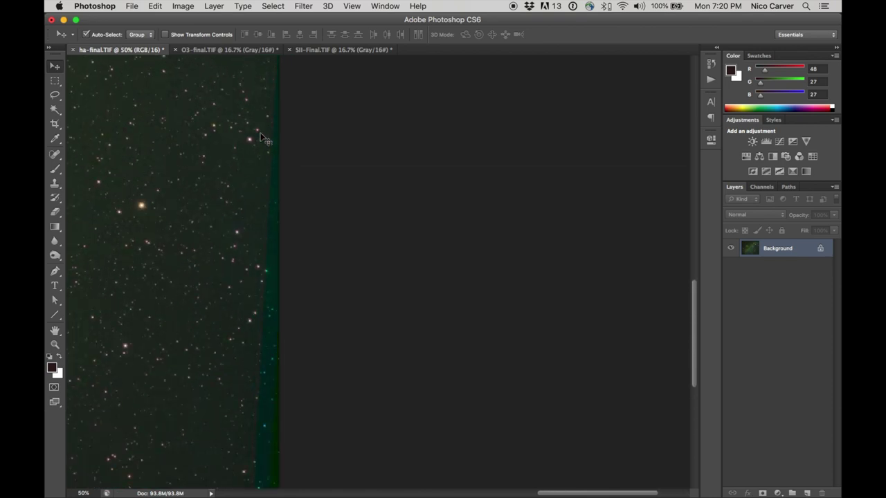
pyautogui.scroll(8, 261, 136)
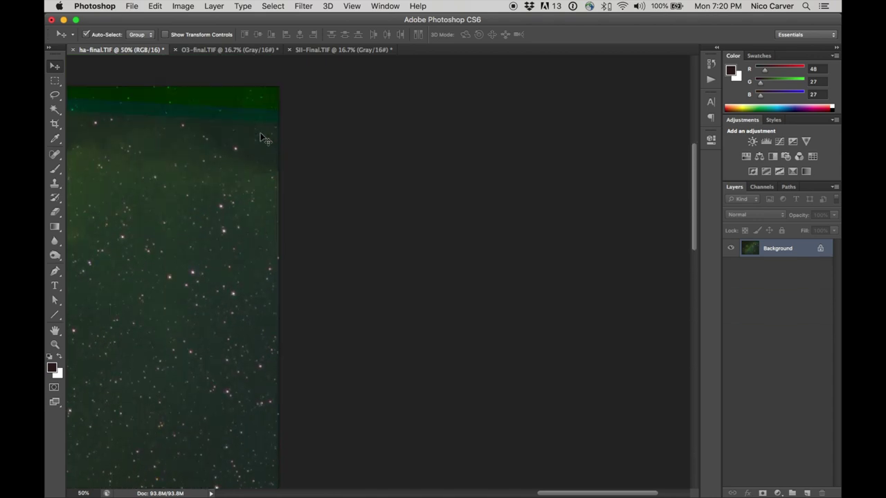
pyautogui.scroll(-2, 262, 136)
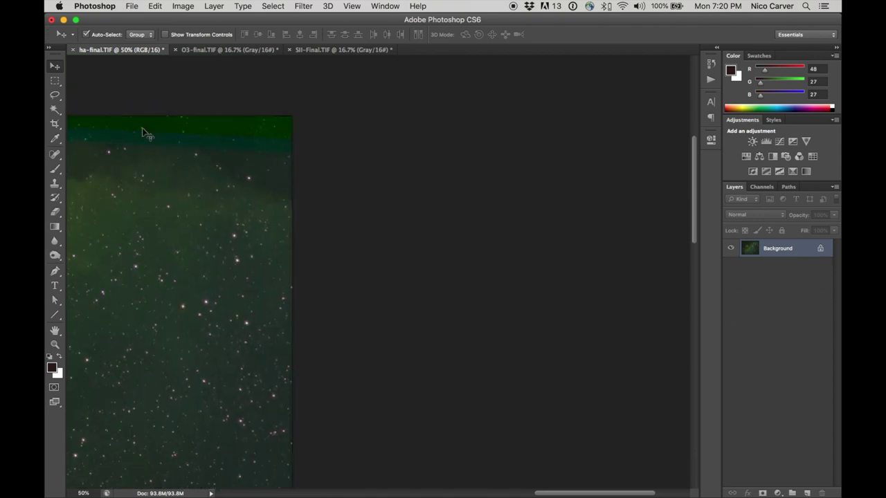
pyautogui.hscroll(-15, 145, 133)
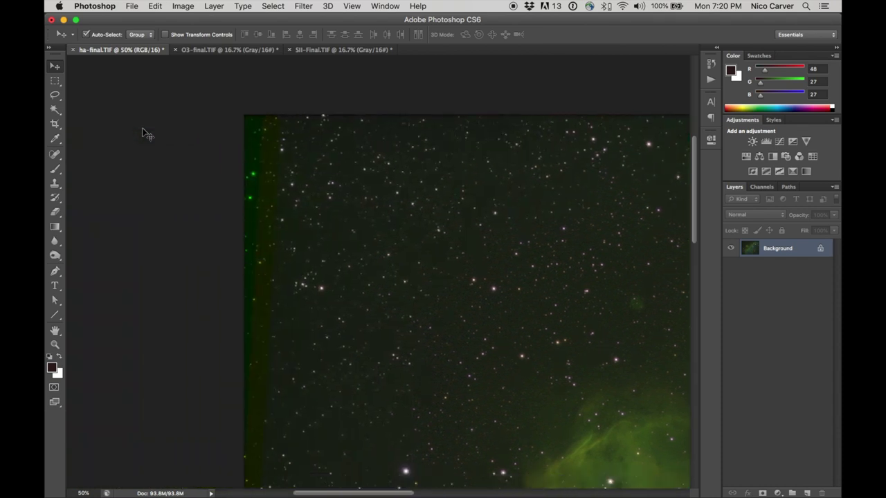
pyautogui.scroll(-15, 290, 212)
pyautogui.hscroll(2, 291, 212)
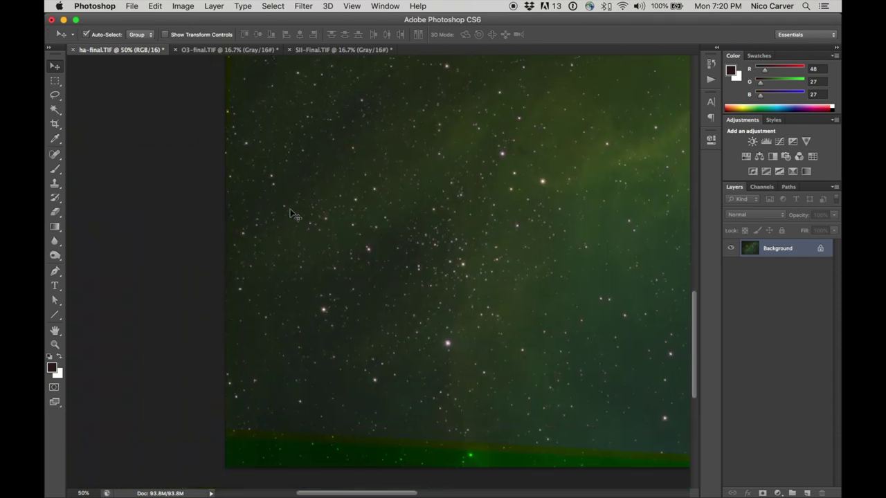
pyautogui.hscroll(10, 290, 213)
pyautogui.scroll(-3, 291, 213)
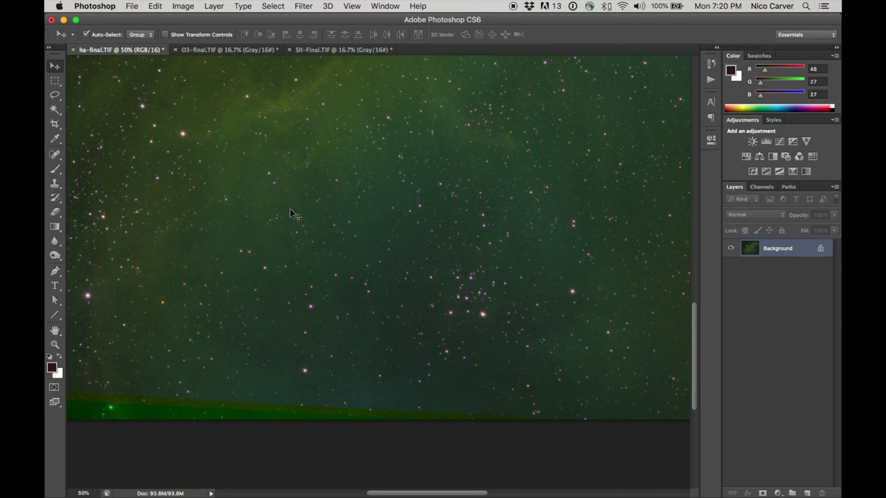
# - Start a crop of ha-final.TIF and pull its bottom and left edges inward past the colored border strips
pyautogui.press('c')
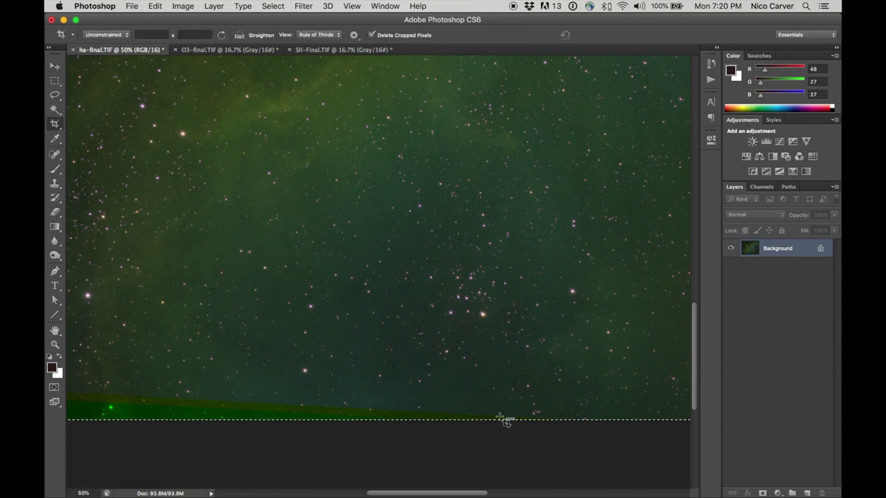
pyautogui.moveTo(508, 419); pyautogui.dragTo(503, 408)
pyautogui.hscroll(-6, 292, 443)
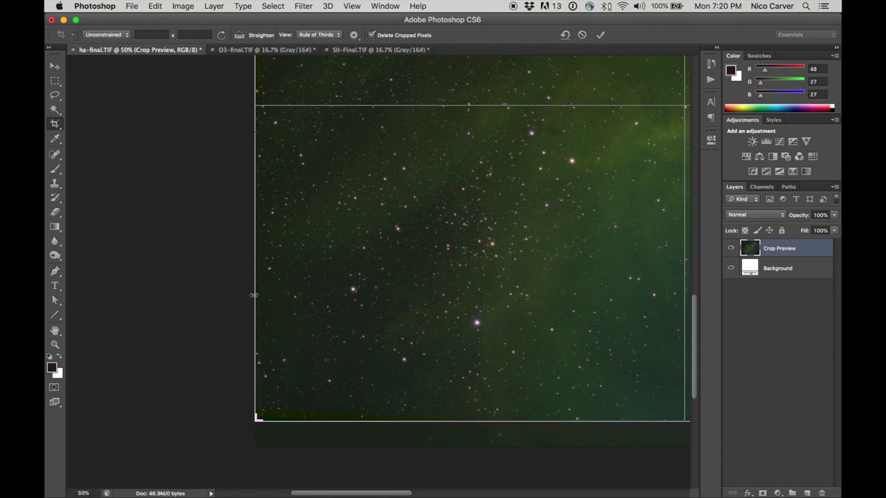
pyautogui.moveTo(254, 295); pyautogui.dragTo(262, 294)
# - Pull the crop's top and right edges inward to exclude the remaining colored border strips
pyautogui.scroll(10, 467, 322)
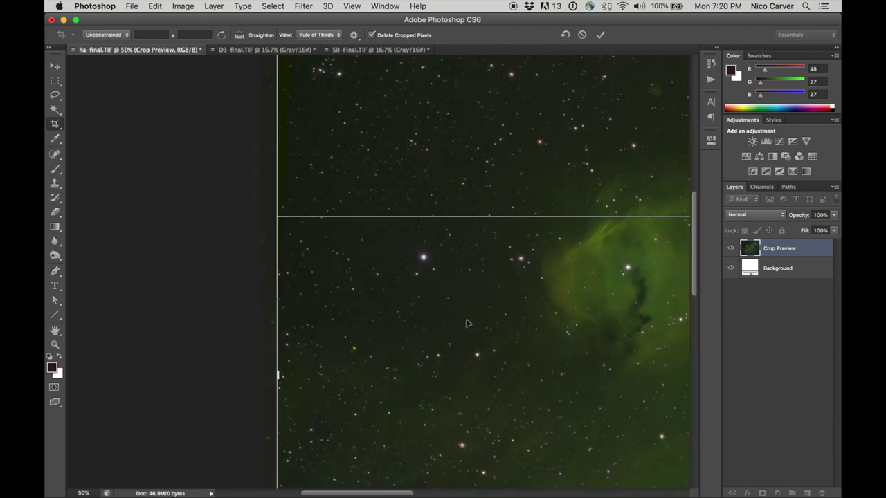
pyautogui.scroll(2, 467, 323)
pyautogui.hscroll(10, 524, 268)
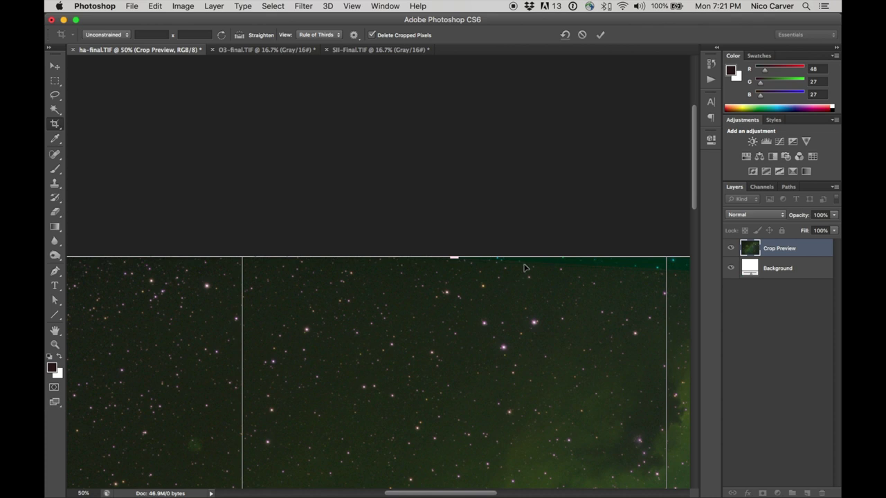
pyautogui.moveTo(525, 256); pyautogui.dragTo(527, 270)
pyautogui.hscroll(10, 526, 270)
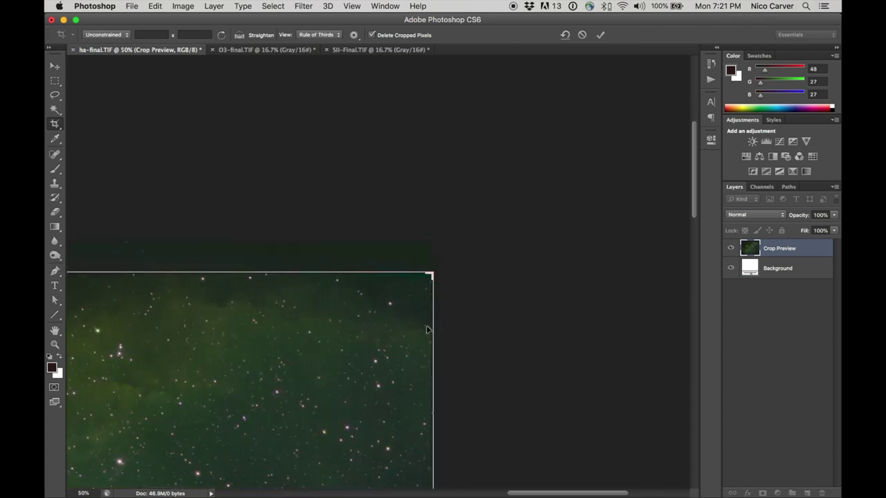
pyautogui.moveTo(434, 326); pyautogui.dragTo(426, 326)
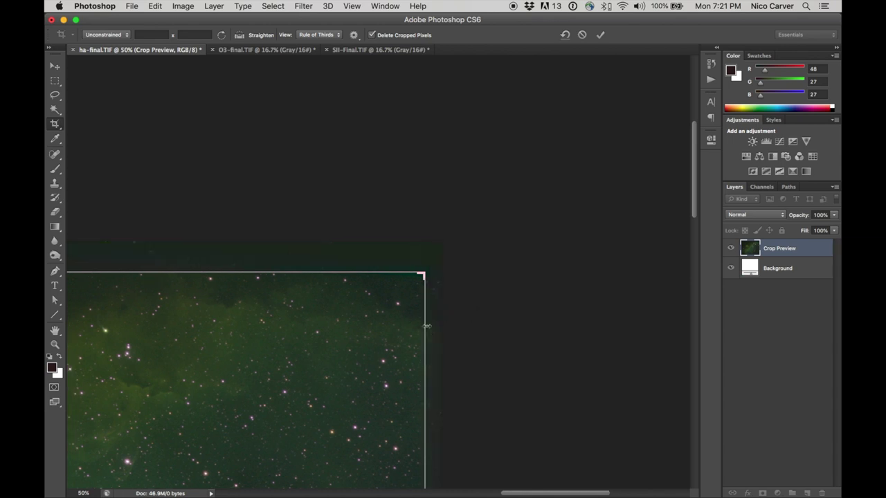
# - Rotate the image slightly counterclockwise within the crop frame and check the frame's corners against the slanted borders
pyautogui.moveTo(441, 269); pyautogui.dragTo(427, 249)
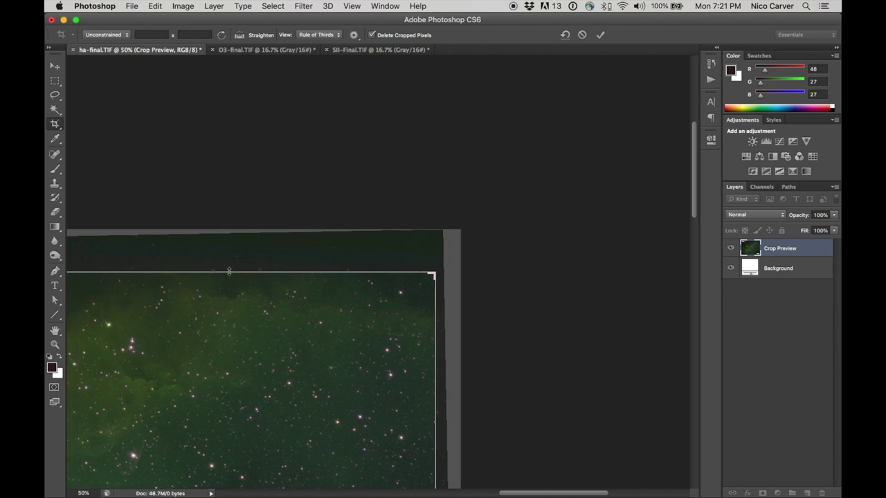
pyautogui.hscroll(-15, 229, 271)
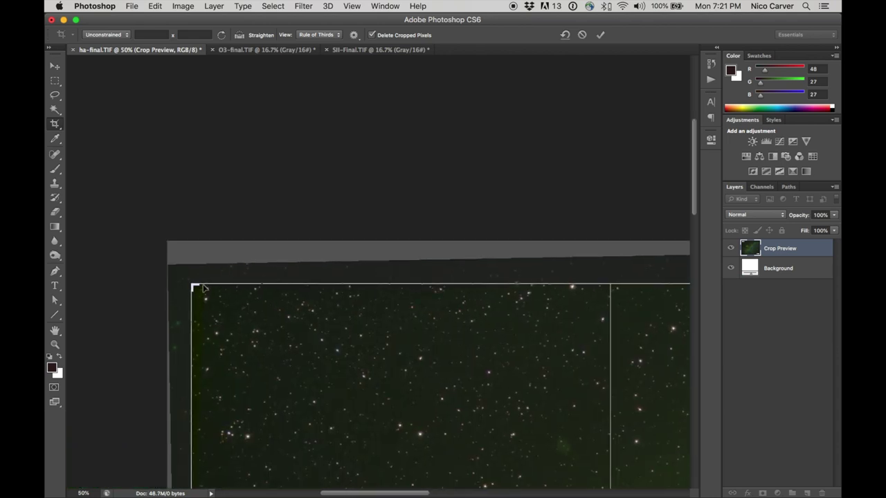
pyautogui.scroll(-20, 201, 298)
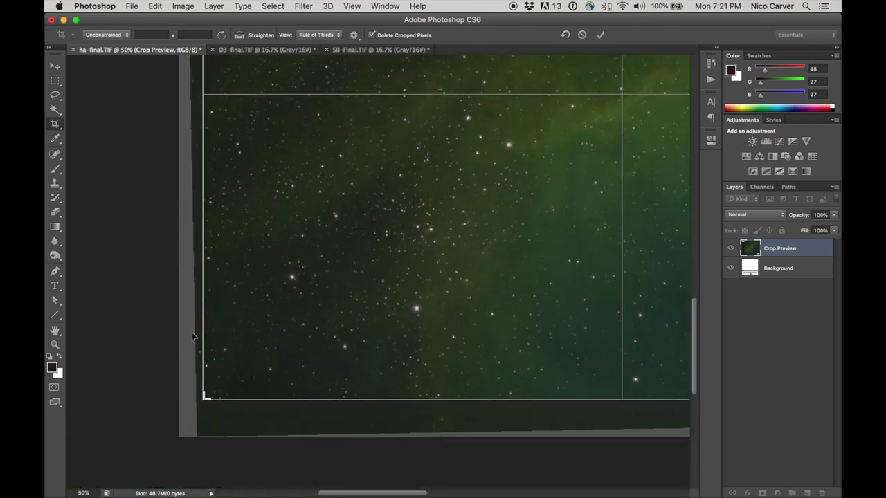
pyautogui.scroll(-3, 192, 337)
pyautogui.hscroll(20, 192, 337)
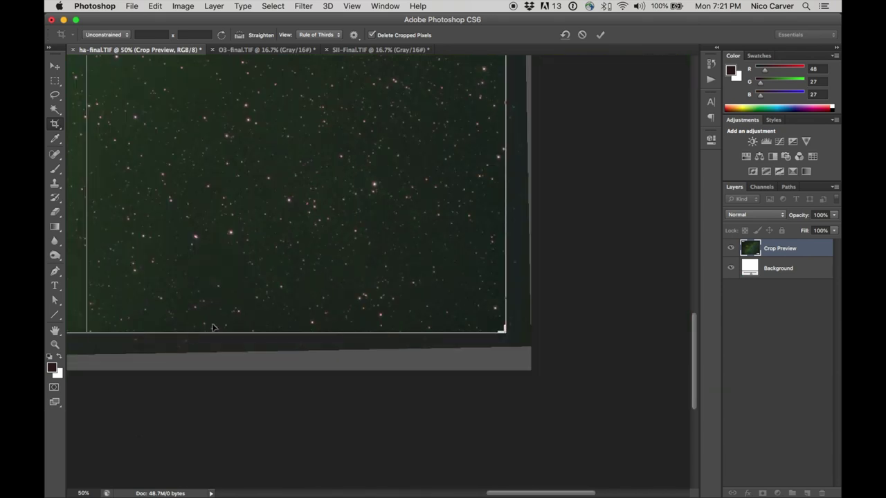
# - Nudge the crop's bottom edge slightly inward, recheck the corners and the full frame, and apply the crop
pyautogui.moveTo(213, 335); pyautogui.dragTo(212, 332)
pyautogui.hscroll(-15, 143, 376)
pyautogui.scroll(10, 142, 376)
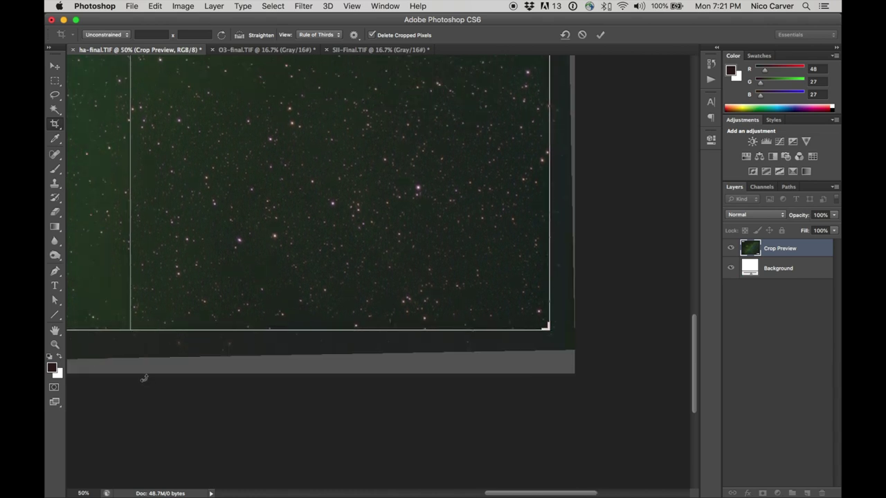
pyautogui.scroll(10, 143, 375)
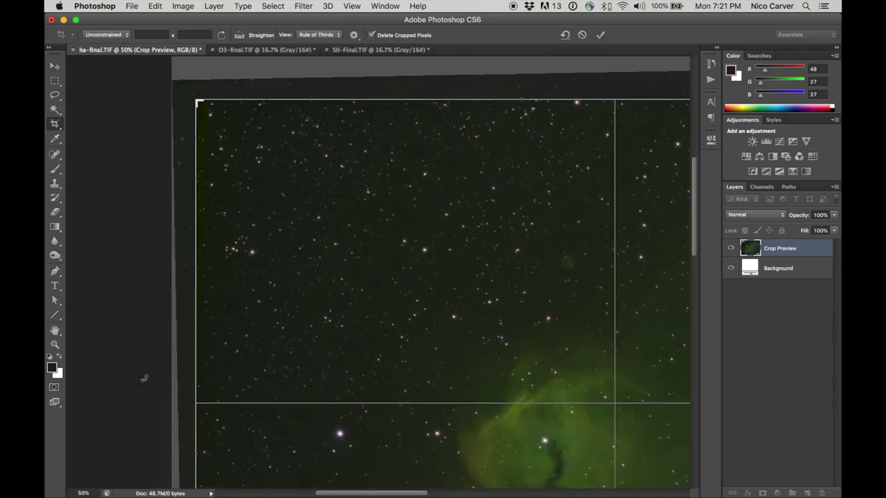
pyautogui.hscroll(15, 143, 376)
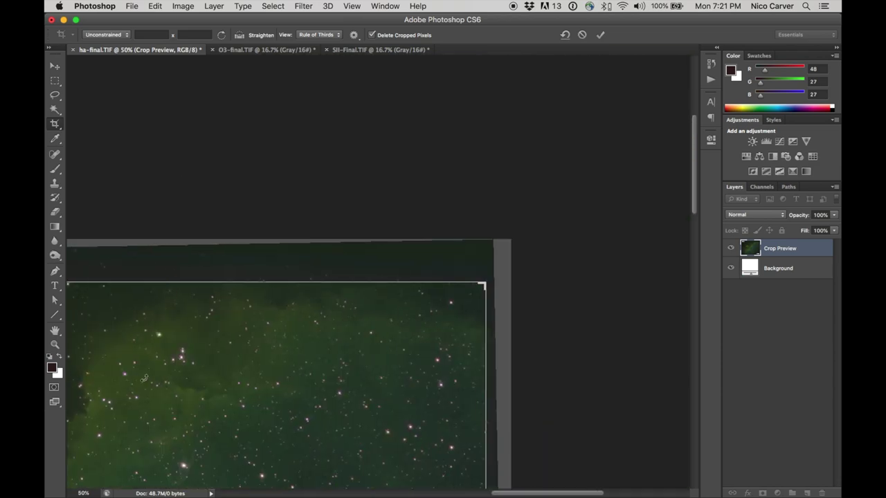
pyautogui.press('super')
pyautogui.press('super+0')
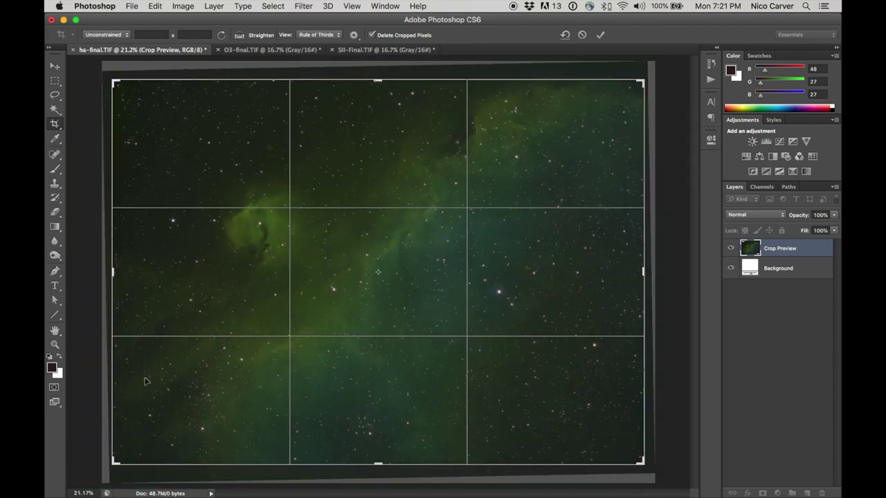
pyautogui.press('Return')
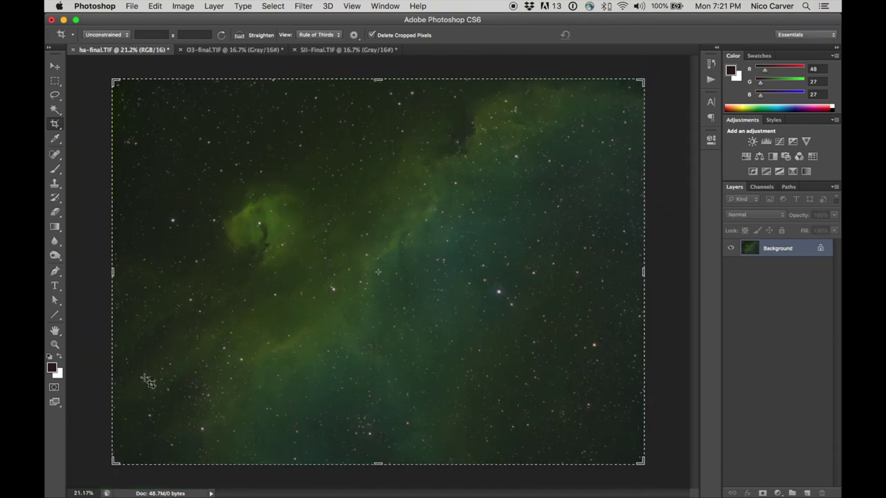
# - Add a Curves adjustment layer, set its black point to input 0, output 4, and merge it down into the Background
pyautogui.click(55, 67)
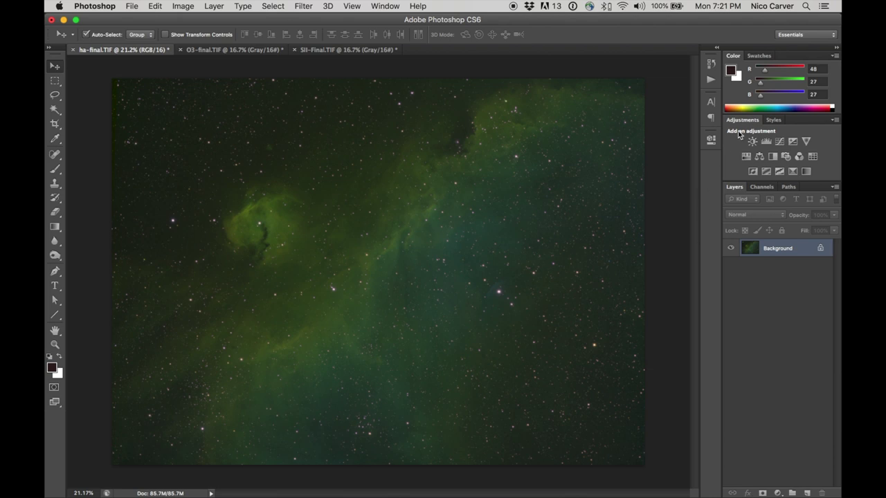
pyautogui.click(779, 141)
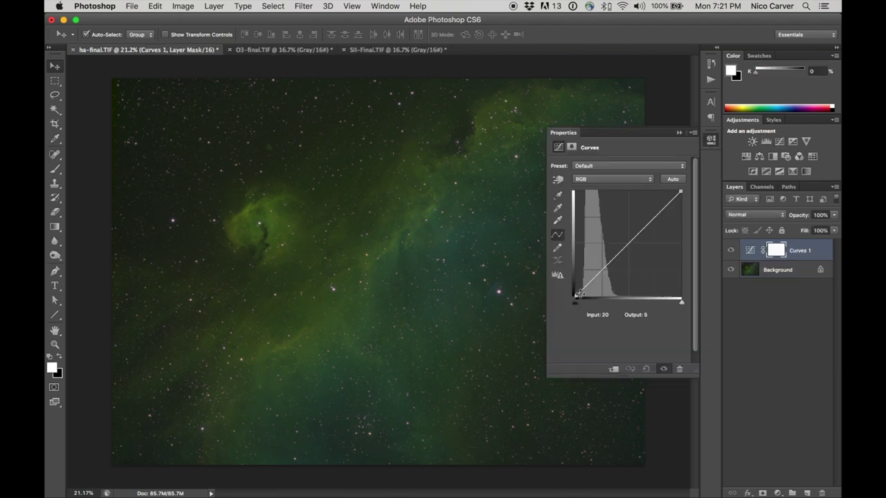
pyautogui.moveTo(577, 294); pyautogui.dragTo(581, 295)
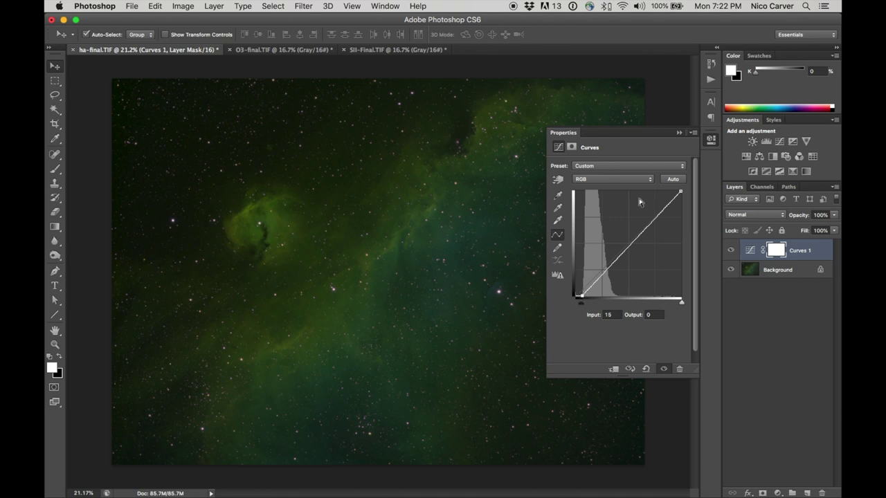
pyautogui.moveTo(580, 296); pyautogui.dragTo(575, 296)
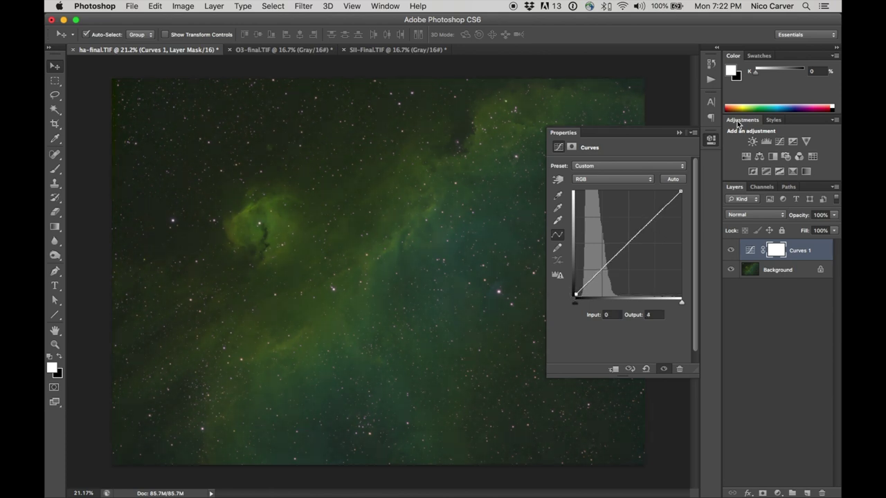
pyautogui.click(710, 139)
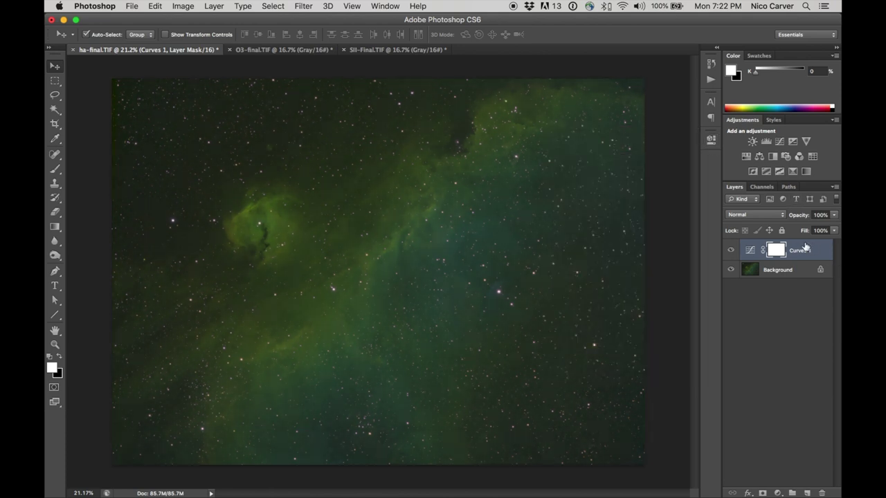
pyautogui.press('super+e')
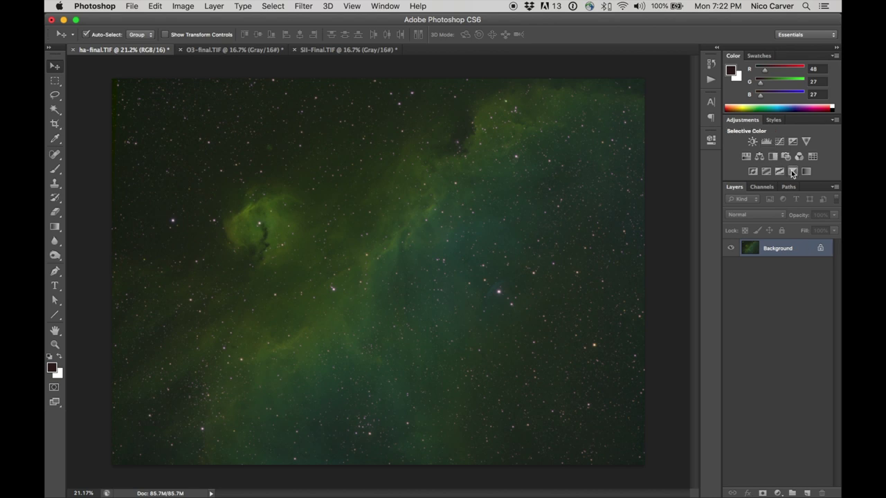
# - Add a Selective Color adjustment layer with Neutrals at cyan -20, magenta -3, yellow -15 and black +17, comparing before and after
pyautogui.click(792, 172)
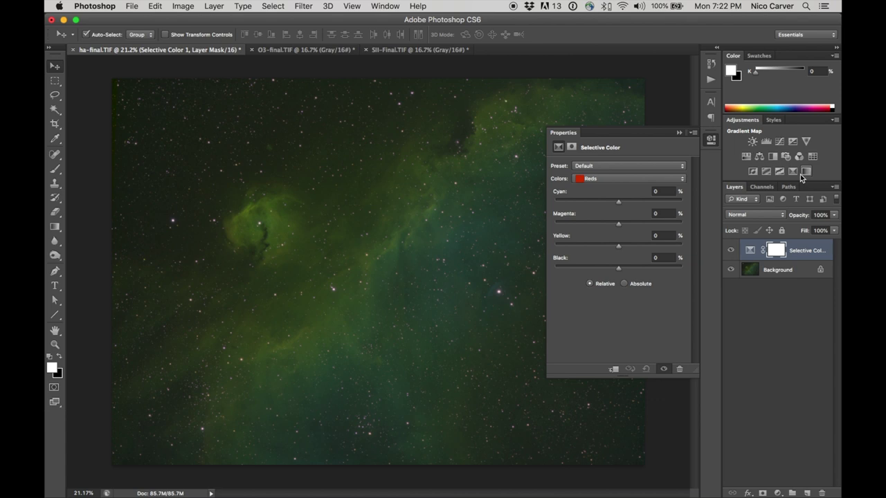
pyautogui.click(609, 180)
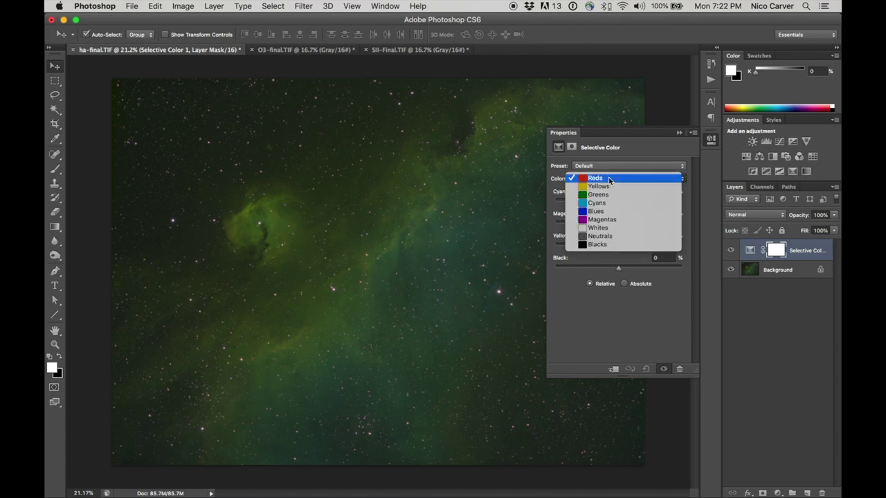
pyautogui.click(617, 236)
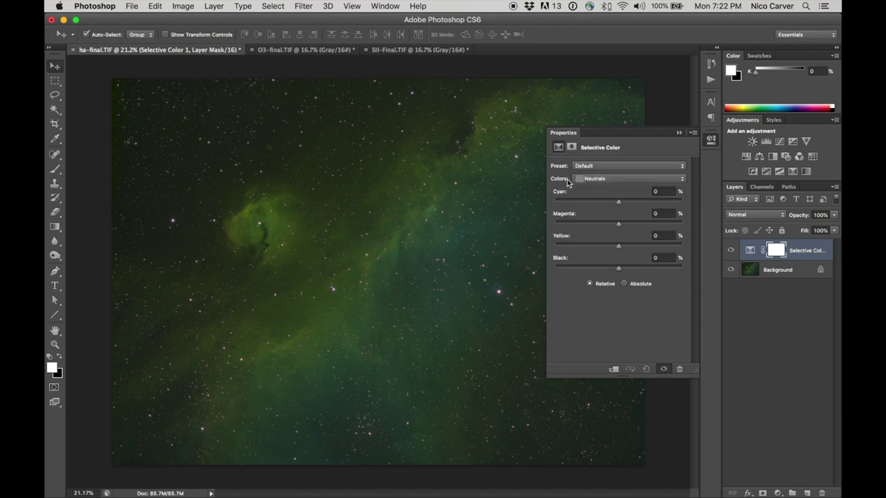
pyautogui.click(609, 182)
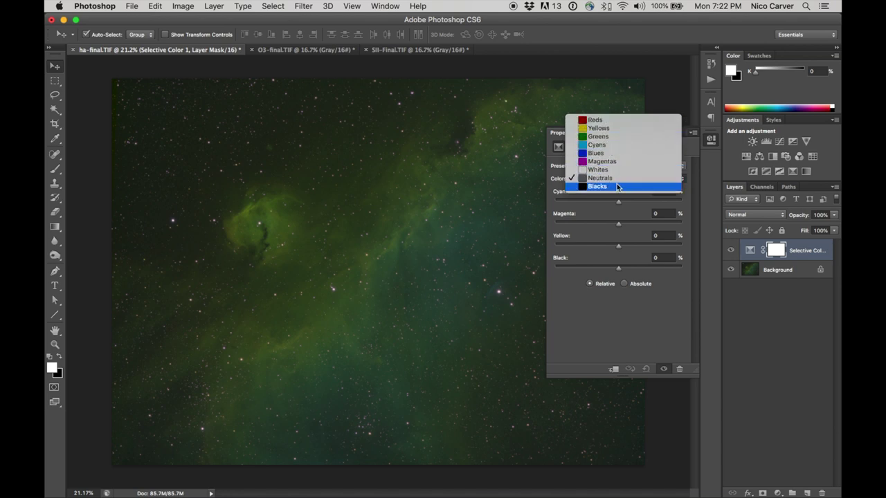
pyautogui.click(615, 179)
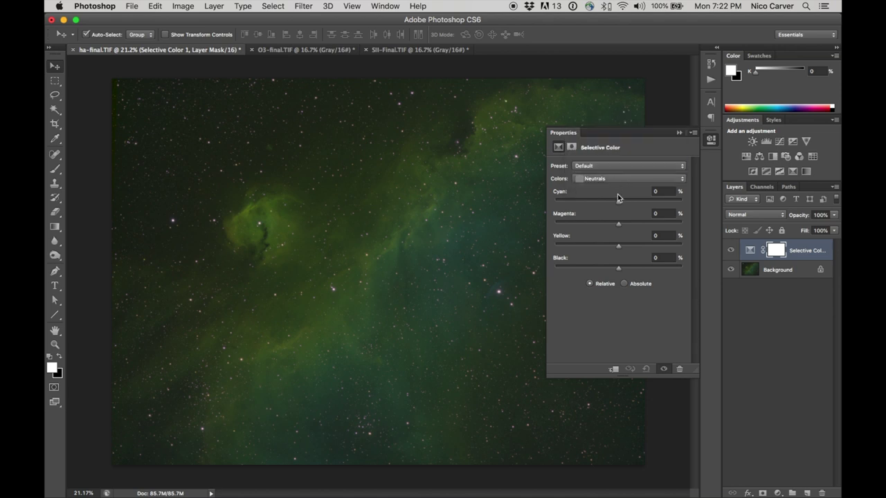
pyautogui.moveTo(619, 202); pyautogui.dragTo(605, 203)
pyautogui.moveTo(619, 223)
pyautogui.mouseDown()
pyautogui.moveTo(630, 224)
pyautogui.moveTo(617, 219)
pyautogui.mouseUp()
pyautogui.moveTo(618, 269); pyautogui.dragTo(627, 270)
pyautogui.moveTo(629, 270); pyautogui.dragTo(630, 271)
pyautogui.click(616, 179)
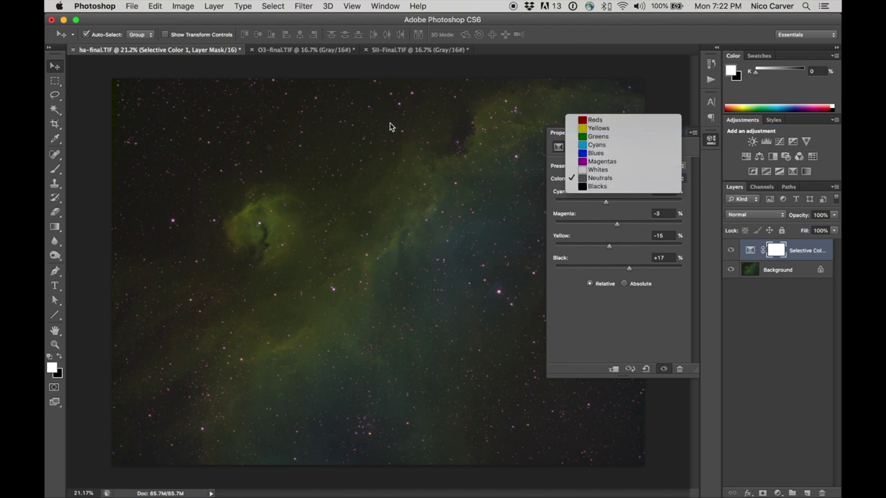
pyautogui.click(642, 324)
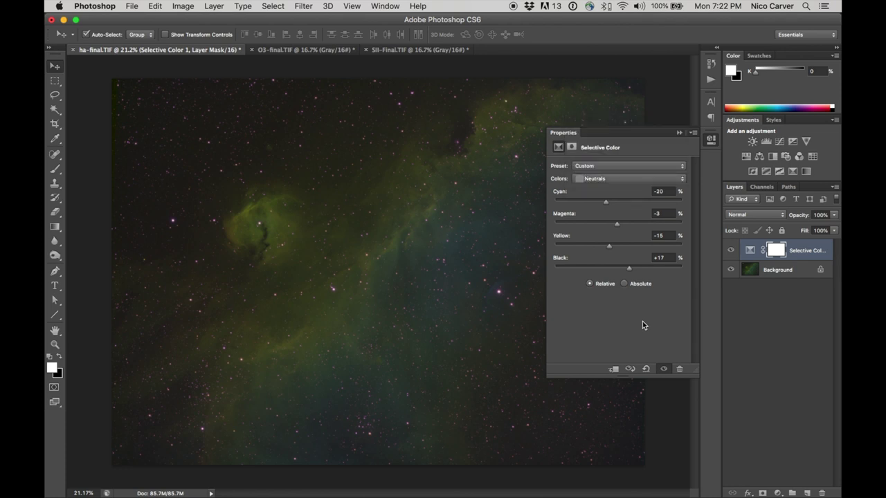
pyautogui.press('super+z')
pyautogui.press('super+z')
# - Lower the cyan of the Yellows to its minimum and set their black to +24 in the Selective Color adjustment
pyautogui.click(608, 179)
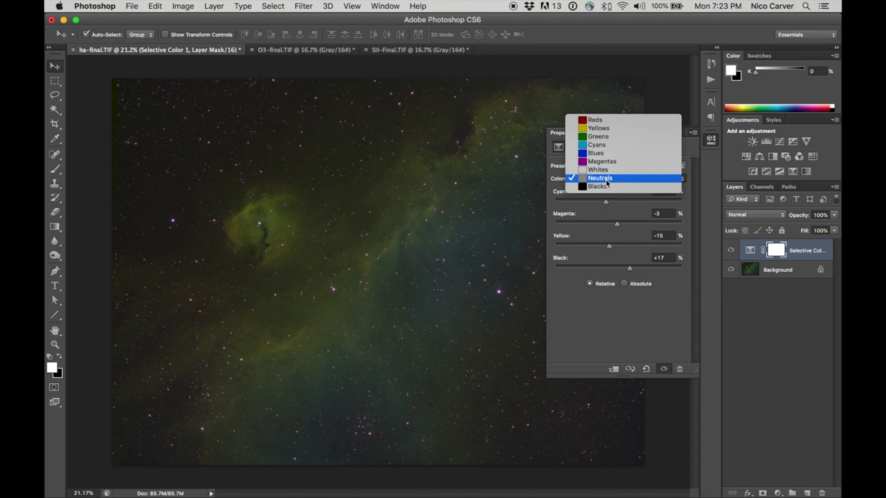
pyautogui.click(598, 128)
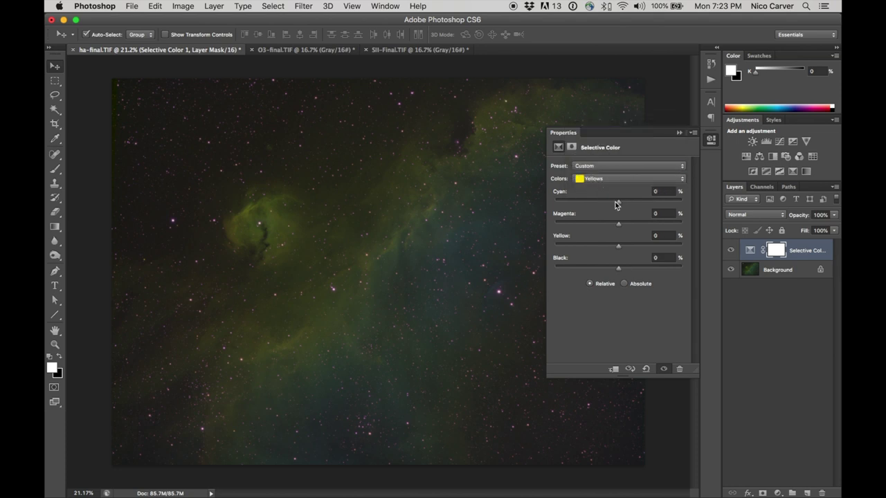
pyautogui.moveTo(617, 201)
pyautogui.mouseDown()
pyautogui.moveTo(559, 200)
pyautogui.moveTo(620, 205)
pyautogui.moveTo(559, 192)
pyautogui.moveTo(610, 199)
pyautogui.mouseUp()
pyautogui.moveTo(632, 198); pyautogui.dragTo(562, 194)
pyautogui.moveTo(561, 202); pyautogui.dragTo(531, 203)
pyautogui.moveTo(619, 270)
pyautogui.mouseDown()
pyautogui.moveTo(606, 269)
pyautogui.moveTo(632, 269)
pyautogui.mouseUp()
# - Try the Greens at about -65 cyan and -63 yellow in the Selective Color adjustment and view the whole image
pyautogui.click(603, 177)
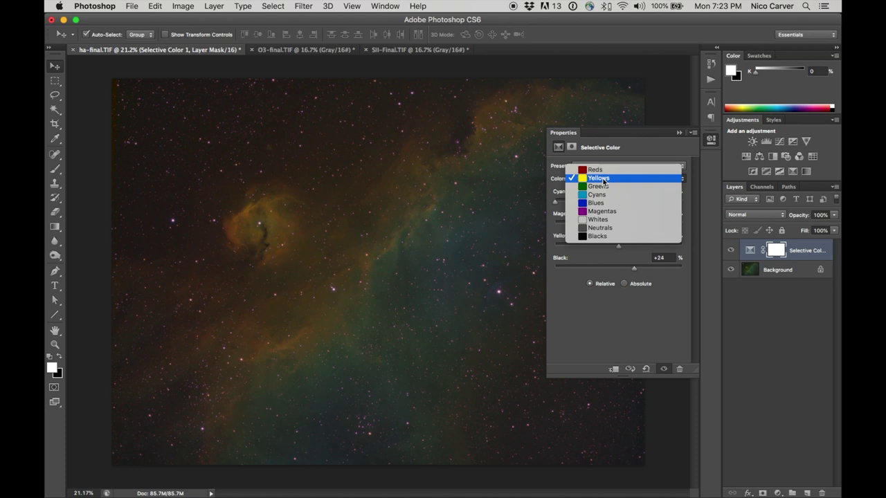
pyautogui.click(603, 187)
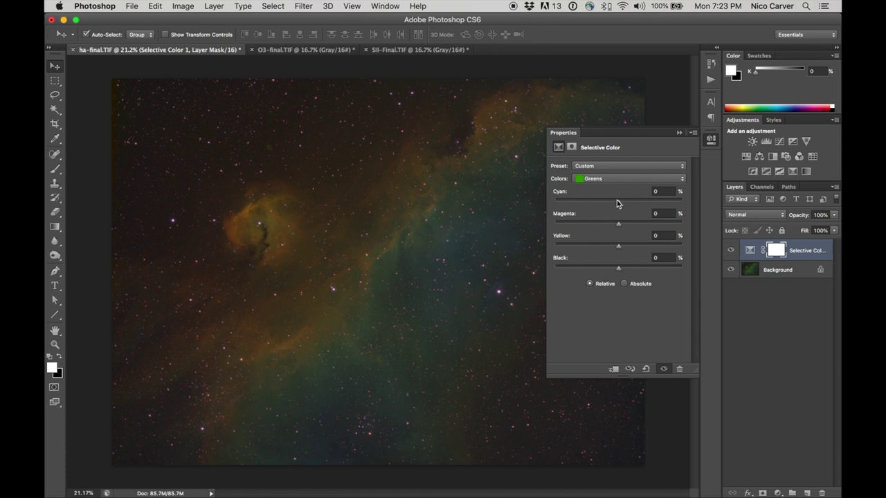
pyautogui.moveTo(619, 202); pyautogui.dragTo(577, 204)
pyautogui.moveTo(619, 245); pyautogui.dragTo(586, 245)
pyautogui.click(711, 140)
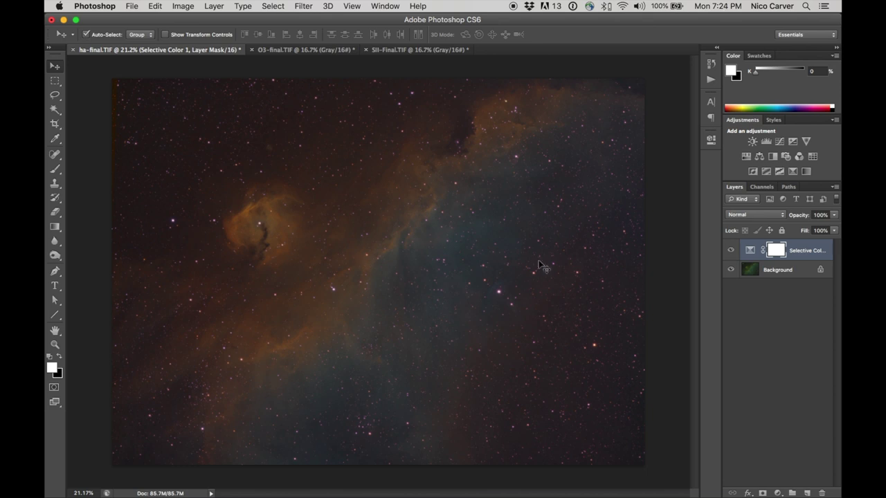
# - Reopen the Selective Color adjustment and bring the Greens' cyan back near zero and their yellow to -1
pyautogui.click(750, 252)
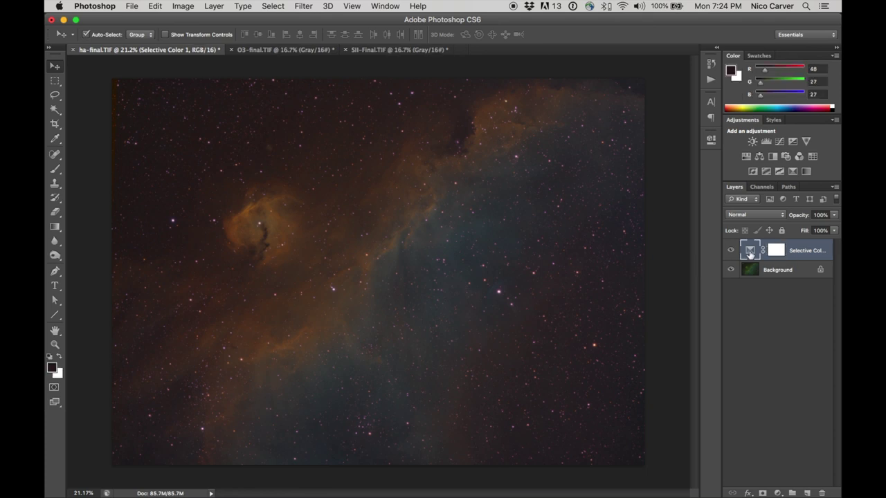
pyautogui.doubleClick(749, 252)
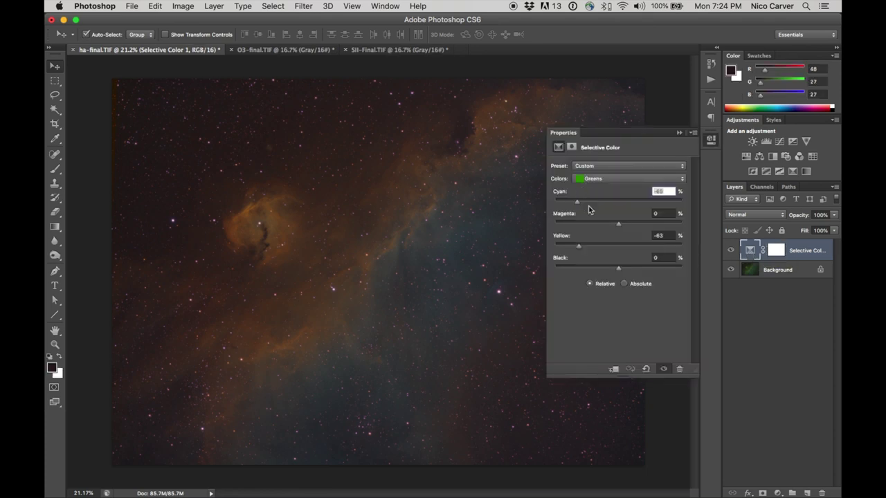
pyautogui.moveTo(579, 251); pyautogui.dragTo(618, 246)
pyautogui.moveTo(579, 200); pyautogui.dragTo(614, 203)
# - Set the Cyans to +23 cyan and -29 yellow in the Selective Color adjustment
pyautogui.click(617, 178)
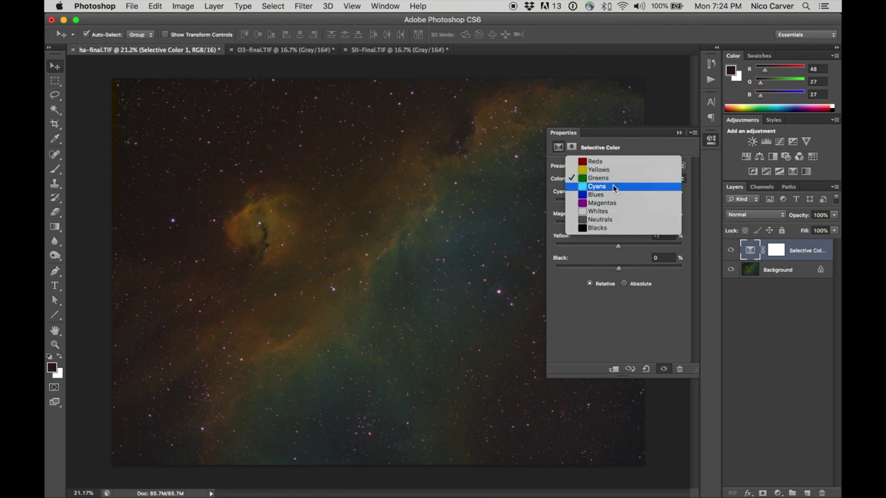
pyautogui.click(611, 186)
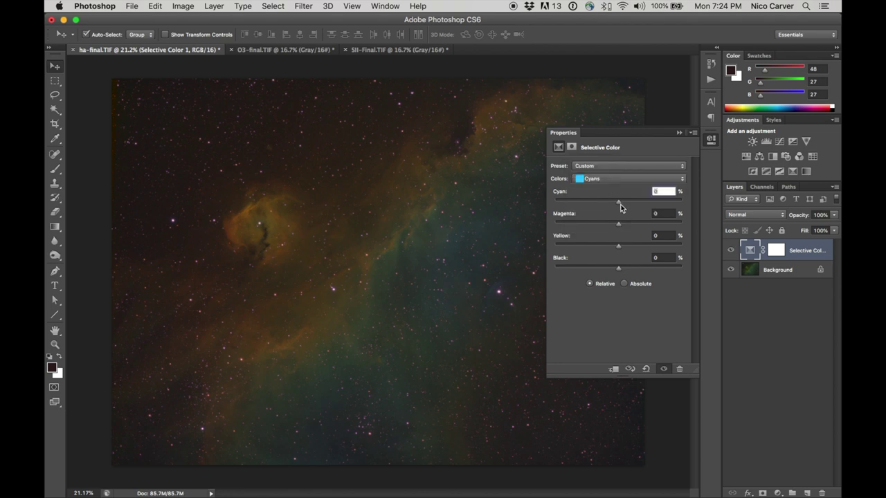
pyautogui.moveTo(618, 202)
pyautogui.mouseDown()
pyautogui.moveTo(642, 205)
pyautogui.moveTo(633, 203)
pyautogui.mouseUp()
pyautogui.moveTo(618, 246); pyautogui.dragTo(600, 246)
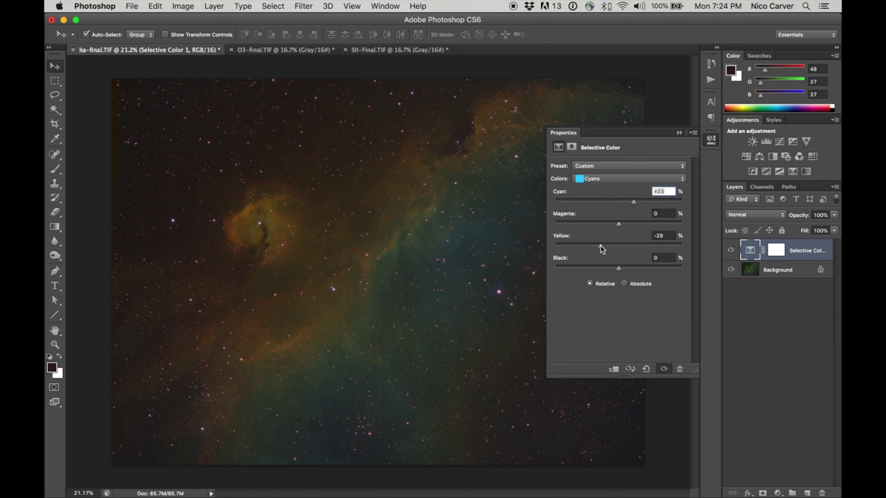
# - Set the Blues' yellow to -29 and raise their magenta slightly in the Selective Color adjustment
pyautogui.click(628, 179)
pyautogui.click(626, 185)
pyautogui.moveTo(617, 245); pyautogui.dragTo(600, 245)
pyautogui.moveTo(621, 202); pyautogui.dragTo(623, 224)
# - Set the Neutrals' cyan to -10, fine-tune their yellow, and close the Selective Color settings
pyautogui.click(617, 179)
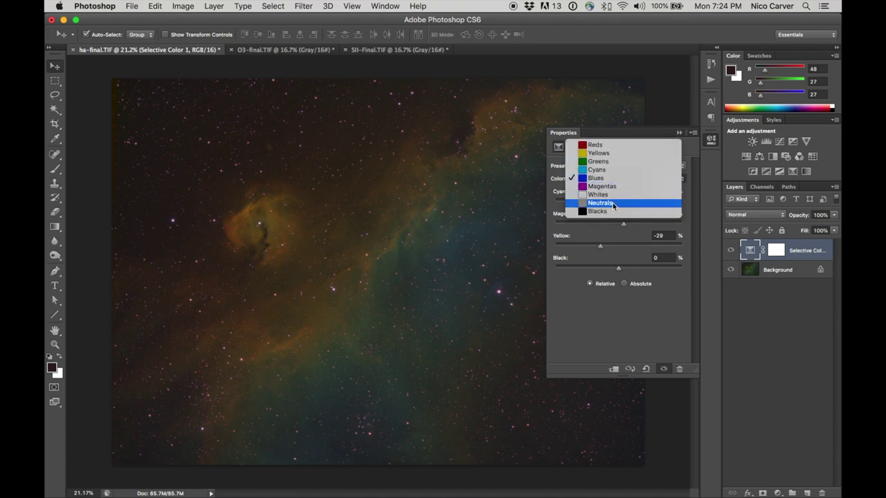
pyautogui.click(613, 203)
pyautogui.moveTo(605, 201); pyautogui.dragTo(611, 203)
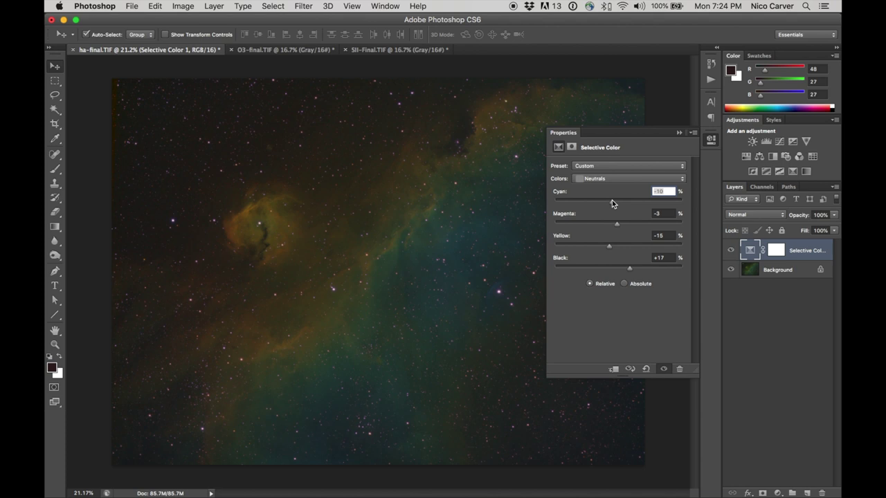
pyautogui.moveTo(608, 245); pyautogui.dragTo(610, 246)
pyautogui.click(712, 140)
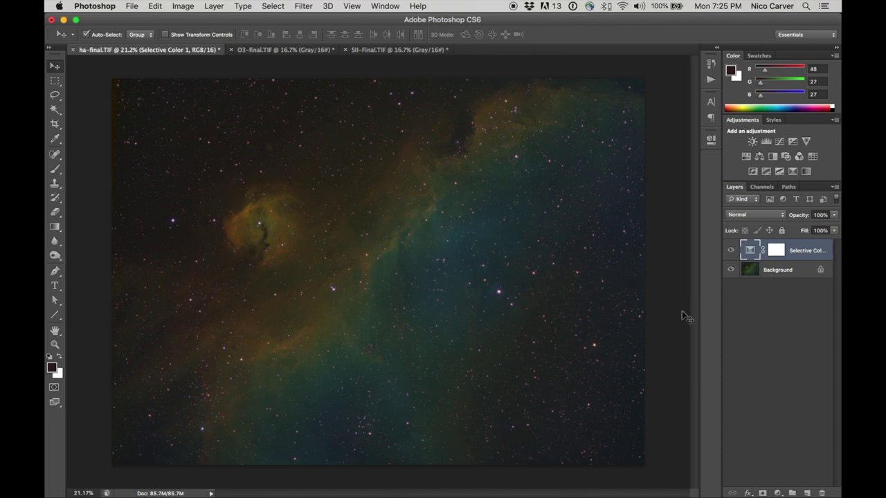
# - Add a Vibrance adjustment layer with vibrance about -4 and saturation -6, and compare the image with and without it
pyautogui.click(806, 141)
pyautogui.moveTo(617, 198); pyautogui.dragTo(595, 197)
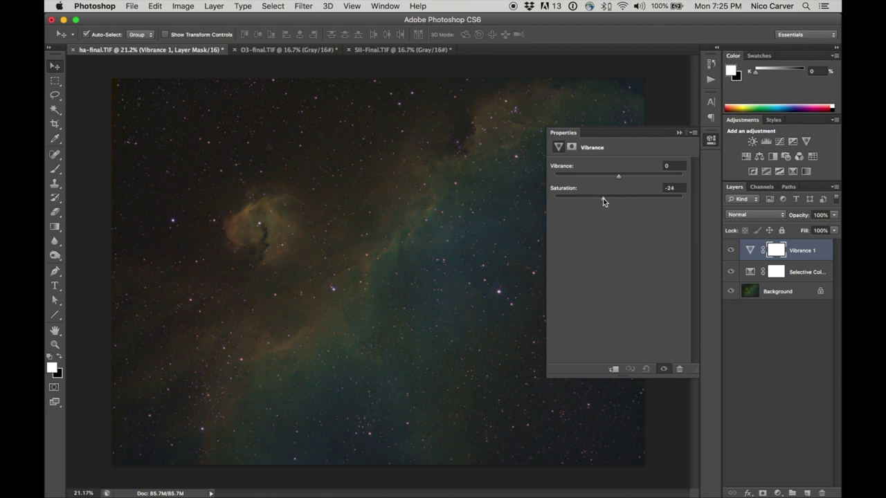
pyautogui.moveTo(603, 198); pyautogui.dragTo(627, 199)
pyautogui.click(646, 369)
pyautogui.moveTo(614, 200); pyautogui.dragTo(612, 200)
pyautogui.moveTo(618, 177); pyautogui.dragTo(616, 181)
pyautogui.click(711, 139)
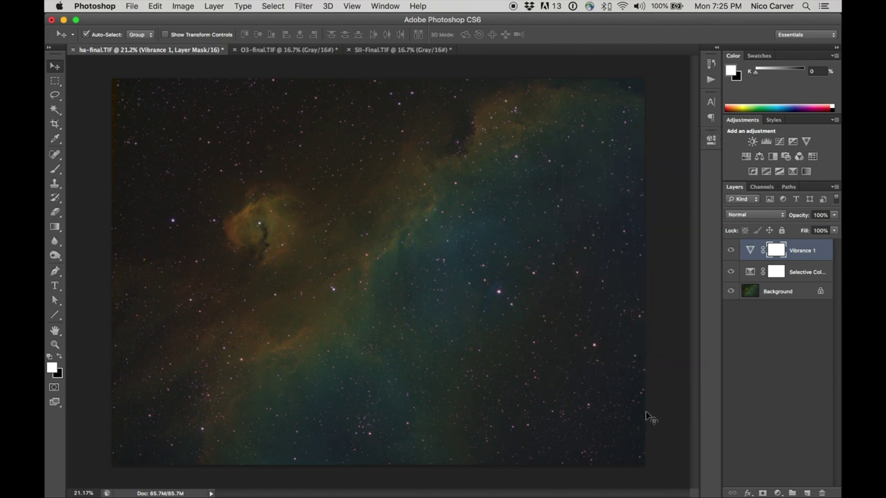
pyautogui.click(731, 251)
pyautogui.click(730, 251)
pyautogui.click(731, 251)
pyautogui.click(731, 251)
# - Add a Curves adjustment layer that pulls the black point slightly inward, anchors the shadows and sets a point at 57/57, then compare its effect
pyautogui.click(779, 141)
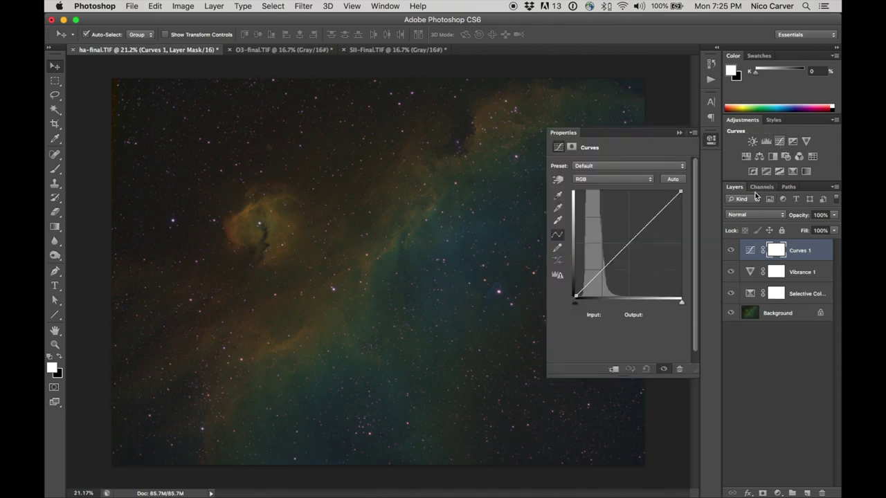
pyautogui.moveTo(575, 295)
pyautogui.mouseDown()
pyautogui.moveTo(591, 281)
pyautogui.moveTo(582, 291)
pyautogui.mouseUp()
pyautogui.click(592, 283)
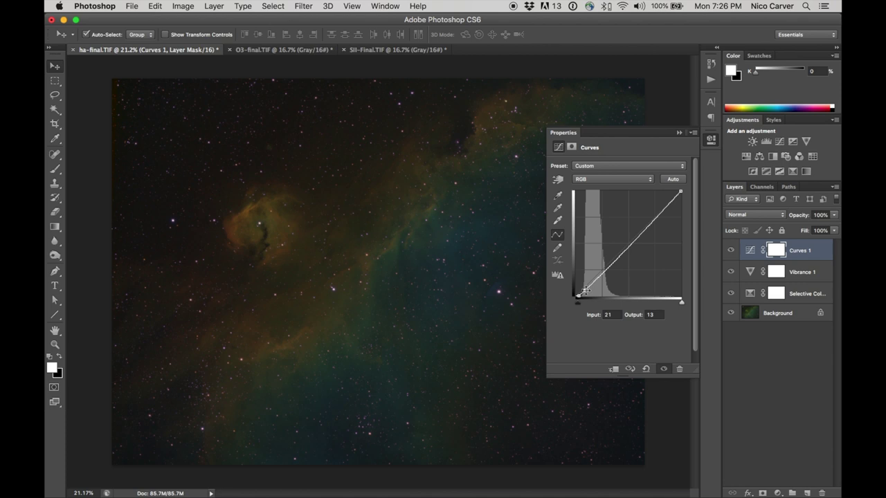
pyautogui.click(599, 274)
pyautogui.moveTo(599, 274); pyautogui.dragTo(600, 273)
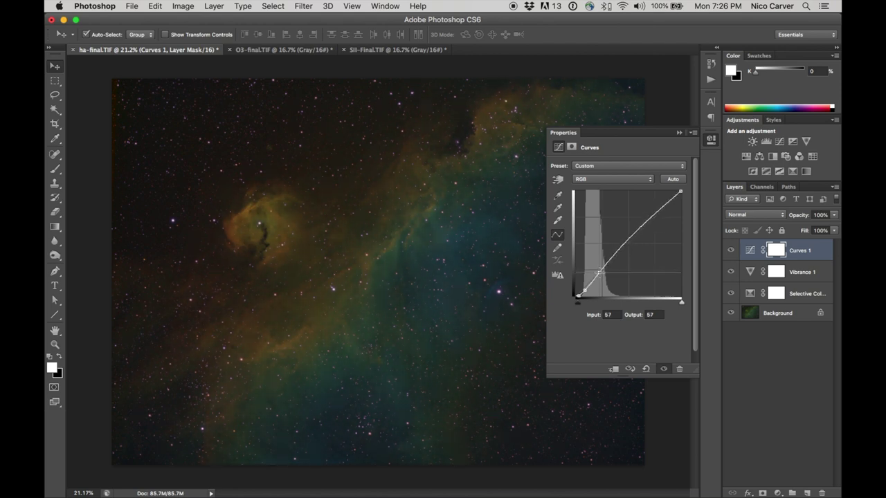
pyautogui.click(712, 140)
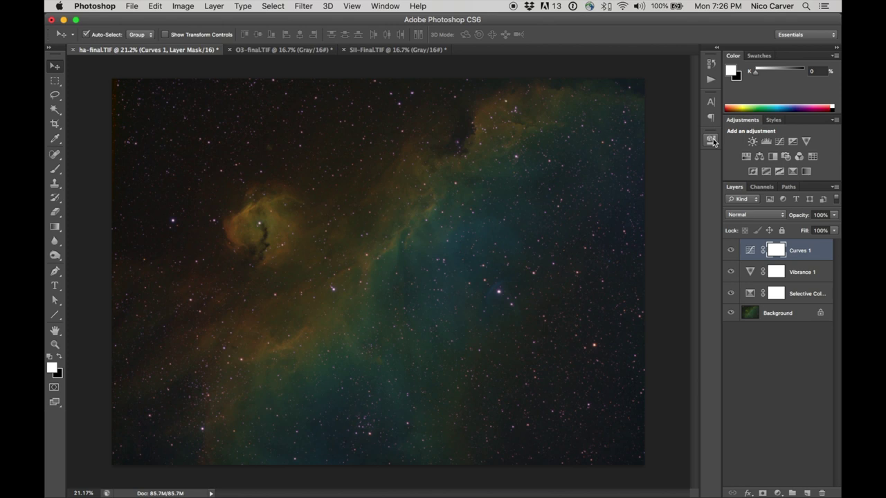
pyautogui.click(731, 250)
pyautogui.click(733, 251)
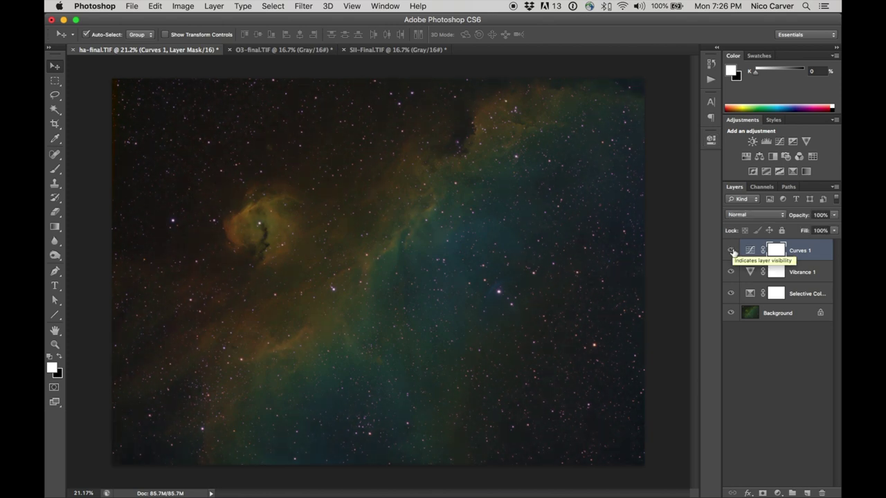
pyautogui.click(732, 251)
pyautogui.click(732, 251)
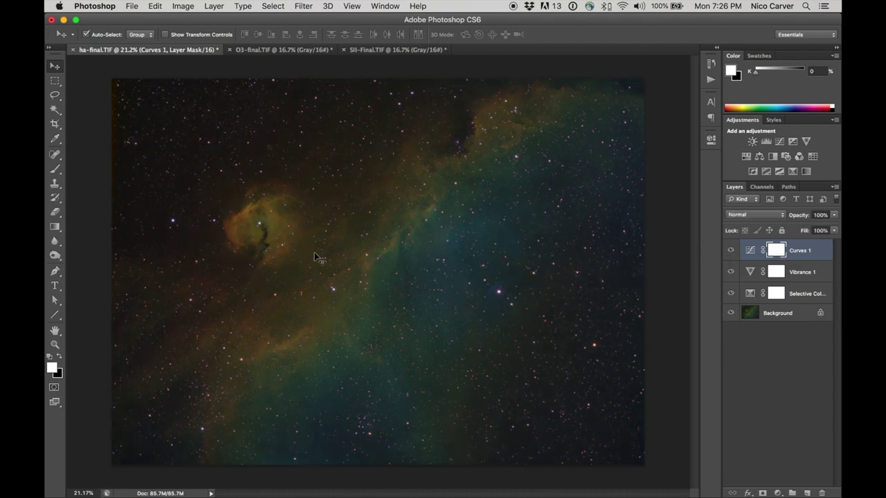
# - Lower the saturation slightly further in the Vibrance adjustment and compare the image with and without that layer
pyautogui.doubleClick(752, 273)
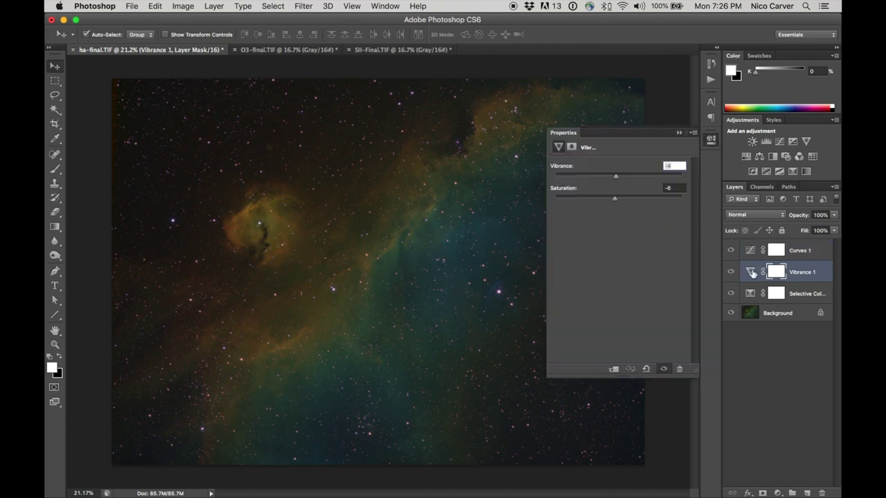
pyautogui.moveTo(614, 199); pyautogui.dragTo(611, 199)
pyautogui.click(710, 140)
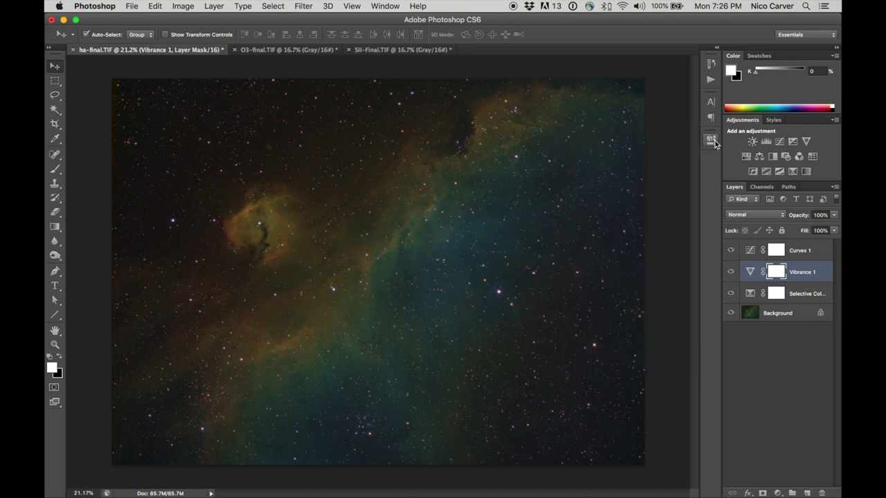
pyautogui.click(730, 272)
pyautogui.click(730, 273)
pyautogui.click(731, 273)
pyautogui.click(731, 273)
# - Crop the image to trim off the discolored strip along its left edge
pyautogui.press('super+plus')
pyautogui.press('super+plus')
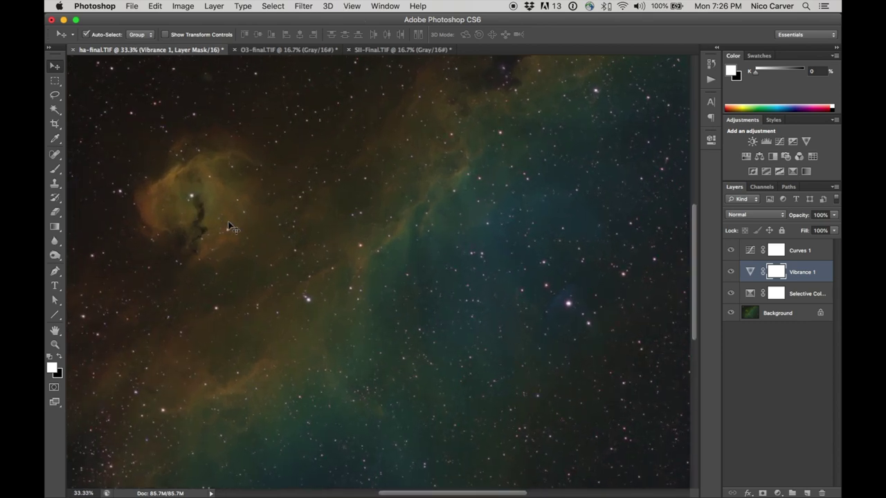
pyautogui.press('super+minus')
pyautogui.press('super+plus')
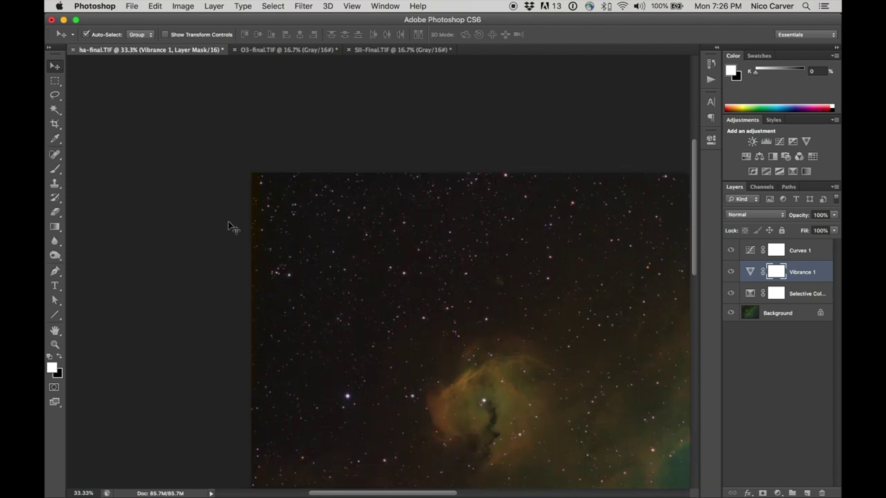
pyautogui.press('super+plus')
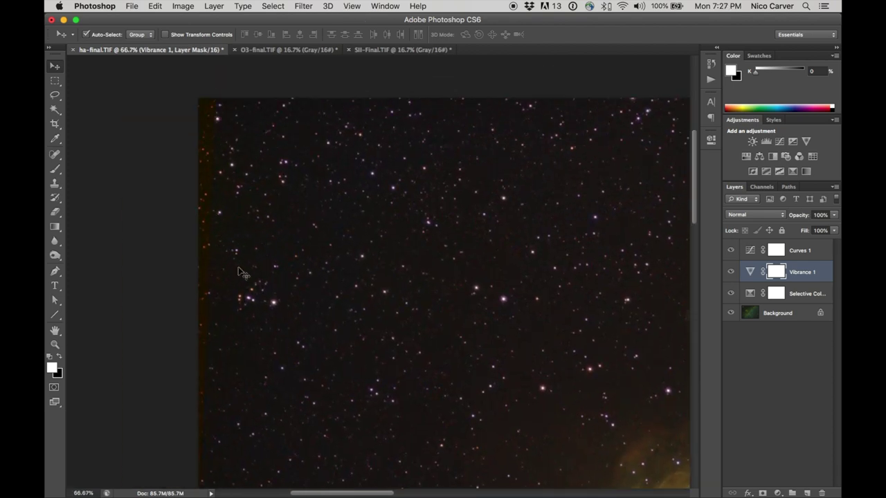
pyautogui.click(55, 123)
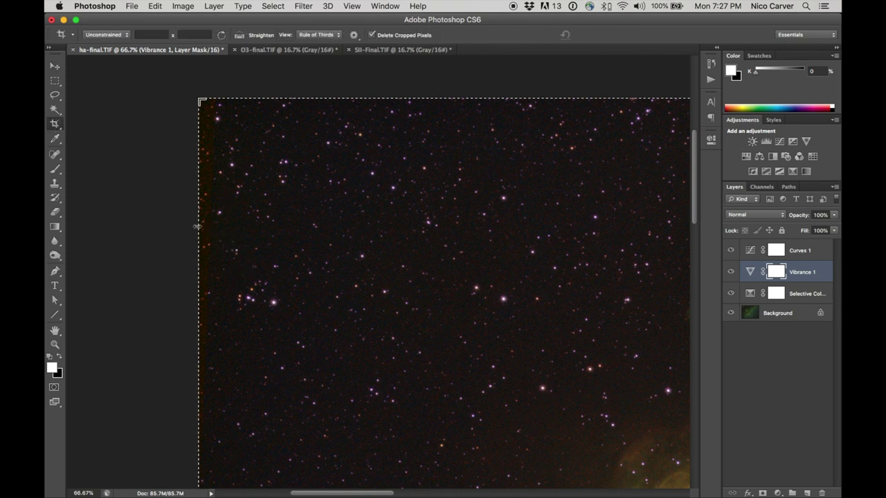
pyautogui.moveTo(210, 225); pyautogui.dragTo(206, 221)
pyautogui.press('Return')
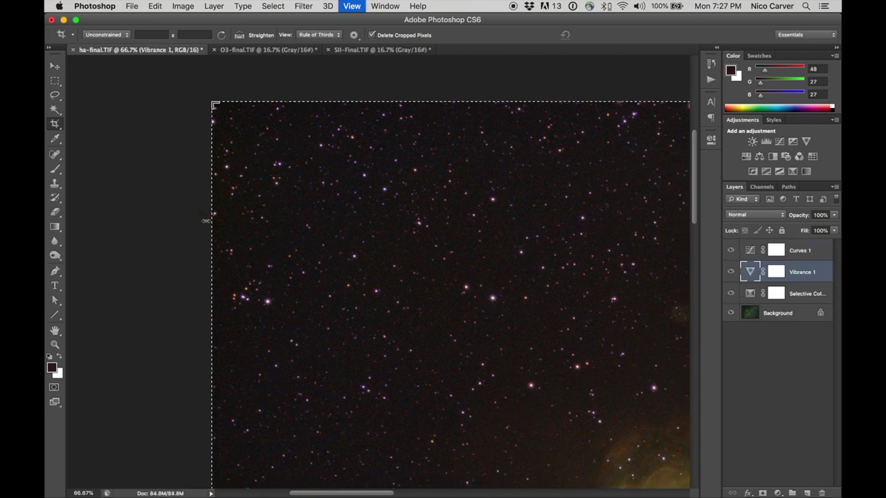
# - Inspect the cropped image's remaining edges and corners at 50%, fit the whole image in view and leave the Crop tool
pyautogui.press('super+minus')
pyautogui.scroll(-10, 228, 273)
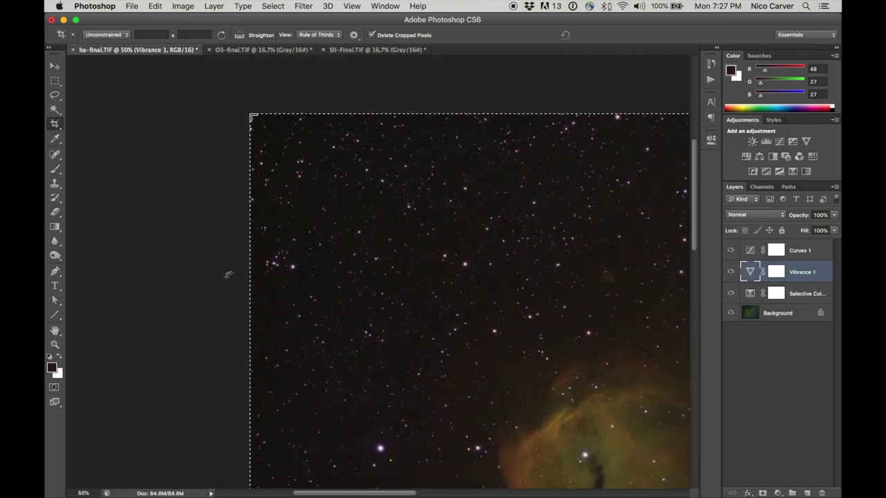
pyautogui.hscroll(10, 228, 275)
pyautogui.scroll(10, 227, 274)
pyautogui.scroll(3, 228, 275)
pyautogui.hscroll(-2, 228, 275)
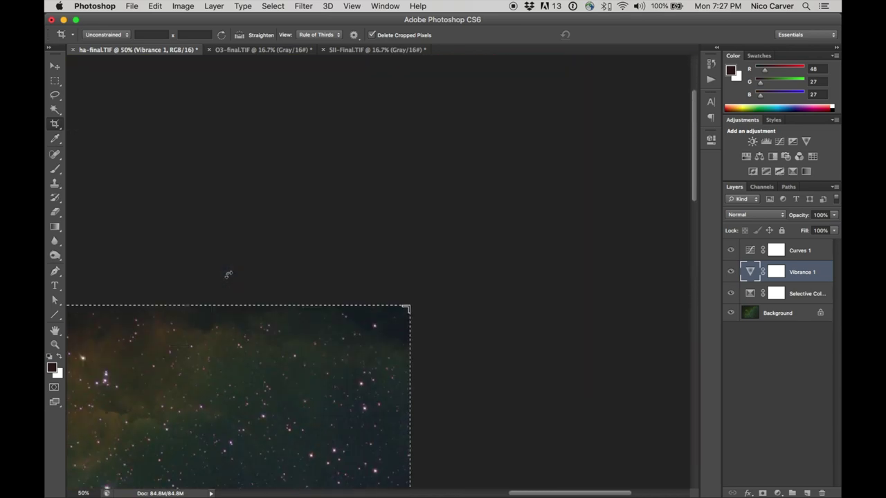
pyautogui.press('super+0')
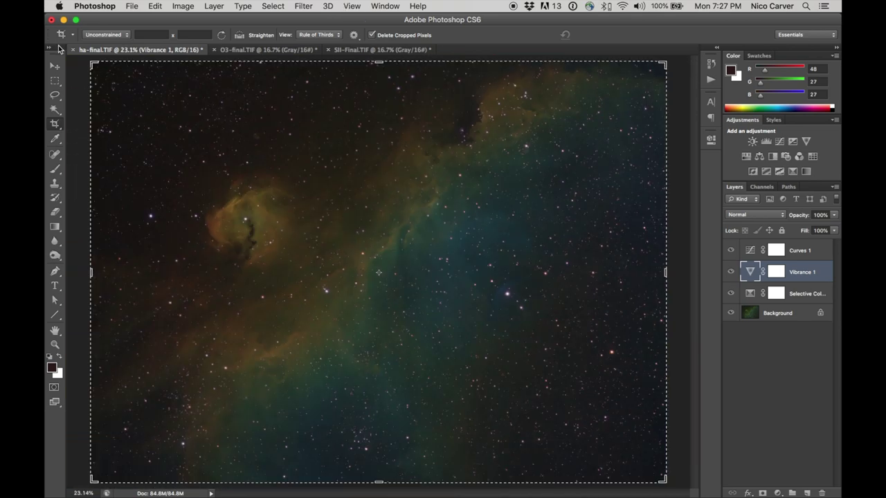
pyautogui.click(55, 66)
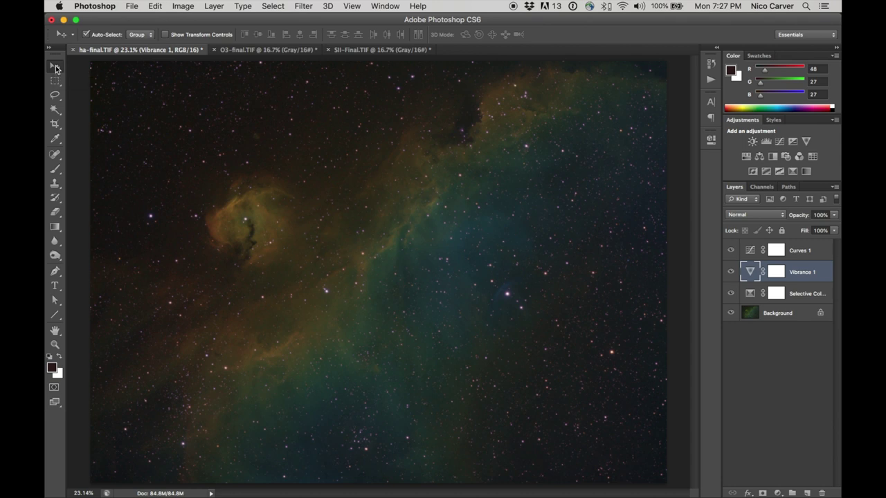
# - Examine the nebula and stars at 100%, 50%, 25% and 16.67% magnification
pyautogui.press('super+plus')
pyautogui.press('super+plus')
pyautogui.press('super+plus')
pyautogui.press('super+plus')
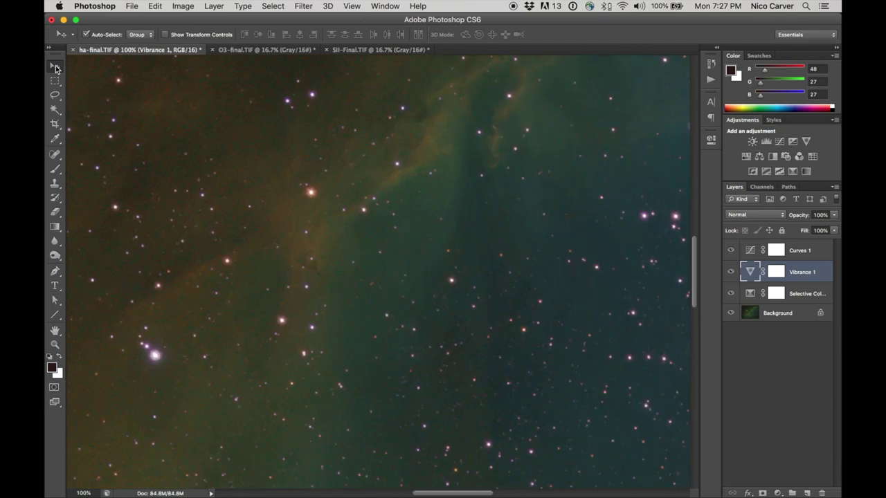
pyautogui.press('super+minus')
pyautogui.press('super+minus')
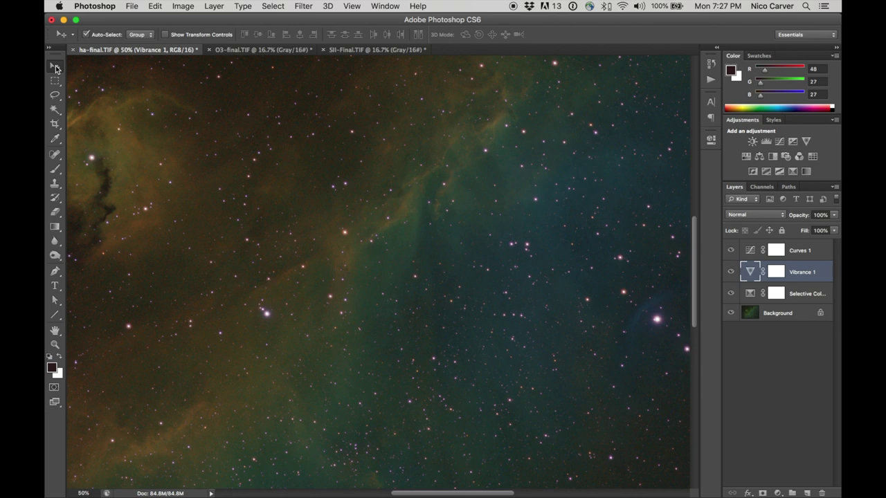
pyautogui.press('super+minus')
pyautogui.press('super+minus')
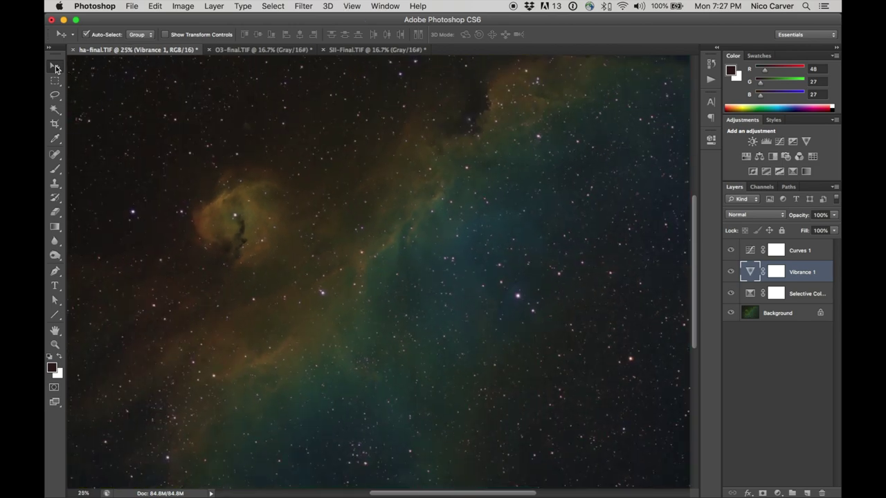
pyautogui.press('super+minus')
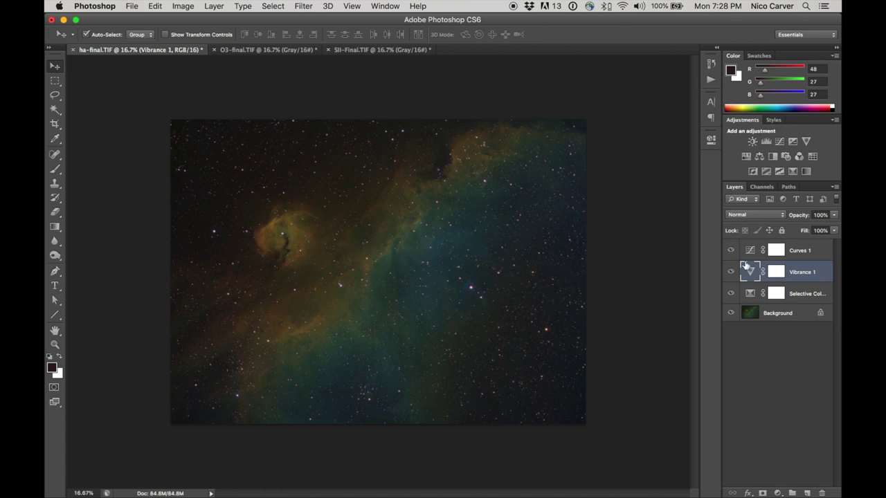
# - Raise the Yellows' magenta and slightly lower their yellow in the Selective Color adjustment, and close its settings
pyautogui.click(753, 296)
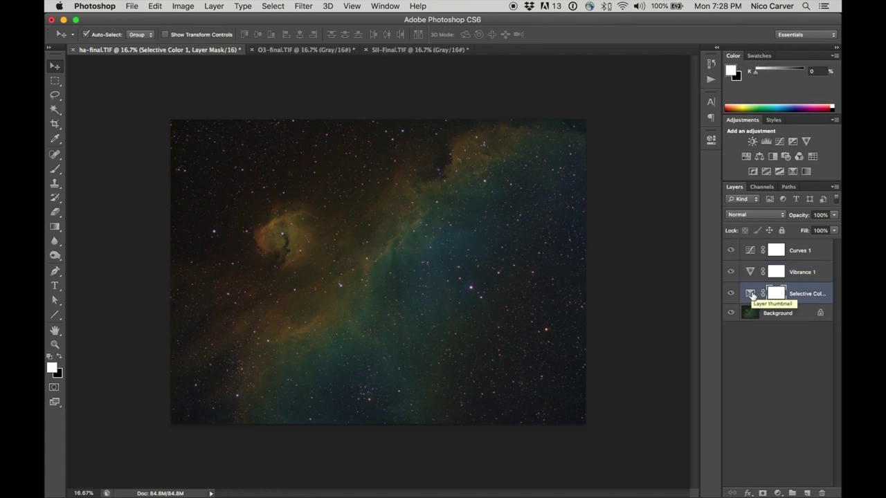
pyautogui.doubleClick(752, 295)
pyautogui.click(608, 179)
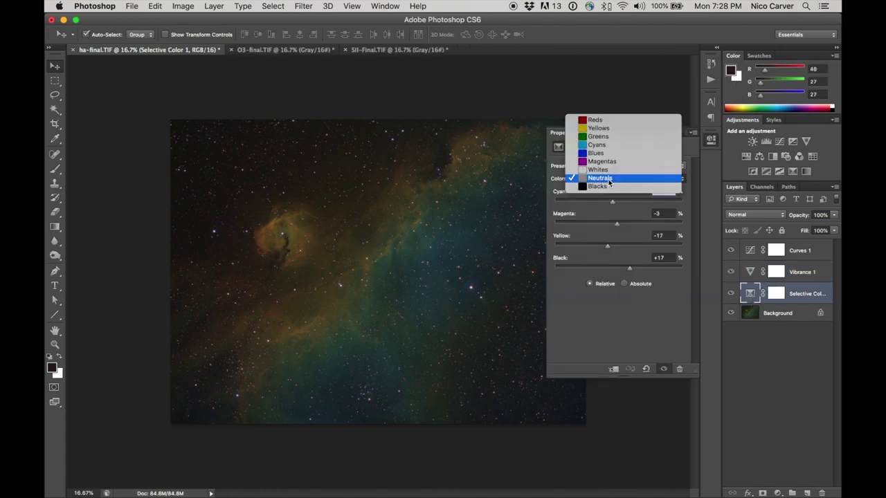
pyautogui.click(596, 128)
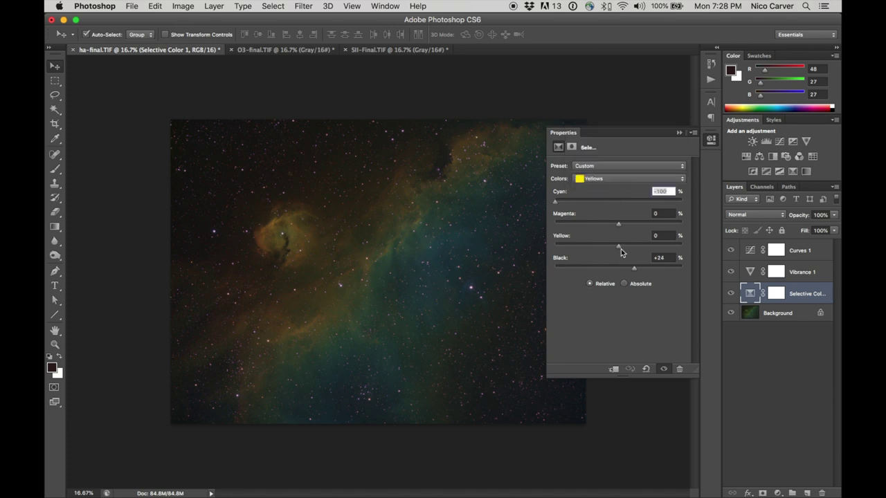
pyautogui.moveTo(619, 225); pyautogui.dragTo(647, 225)
pyautogui.moveTo(618, 245)
pyautogui.mouseDown()
pyautogui.moveTo(579, 246)
pyautogui.moveTo(621, 245)
pyautogui.moveTo(612, 247)
pyautogui.mouseUp()
pyautogui.click(712, 140)
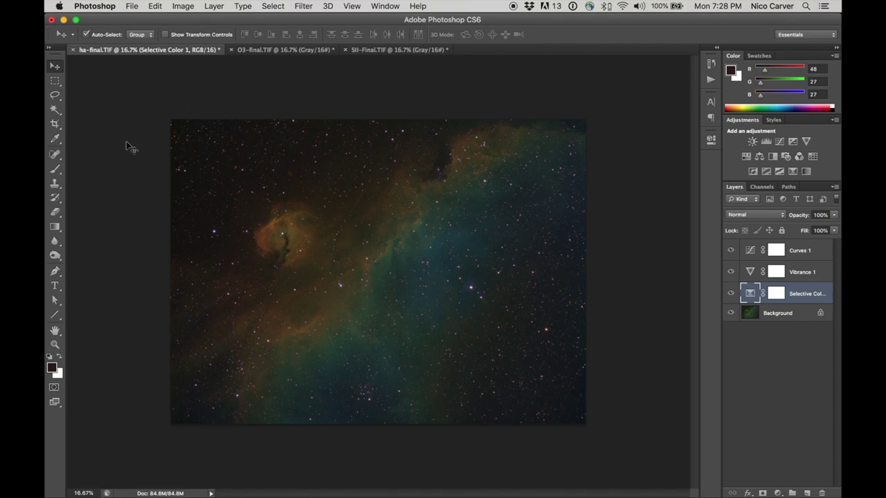
# - Save the layered image to the Desktop in Photoshop format as sho-ic2177, with Maximize Compatibility enabled
pyautogui.click(132, 6)
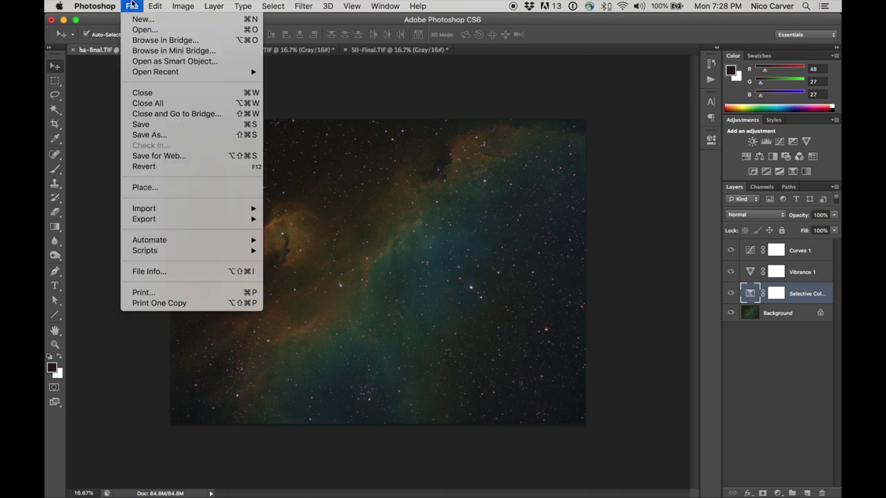
pyautogui.click(154, 134)
pyautogui.click(433, 218)
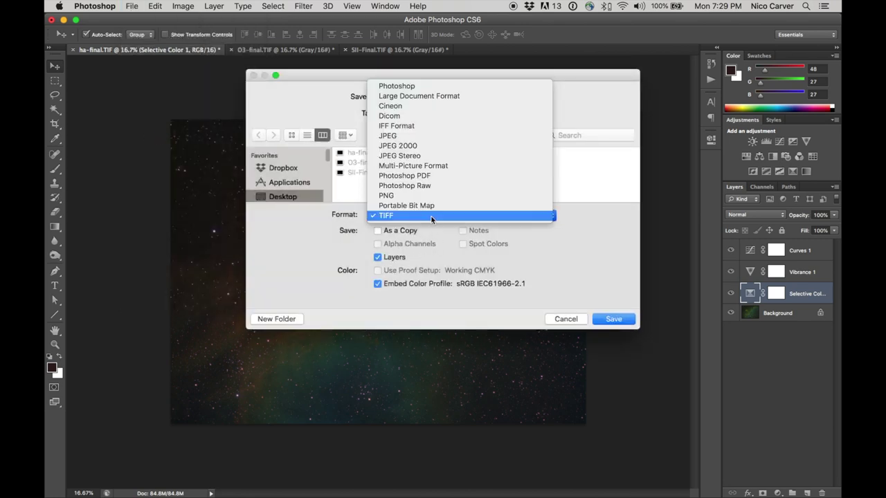
pyautogui.click(427, 89)
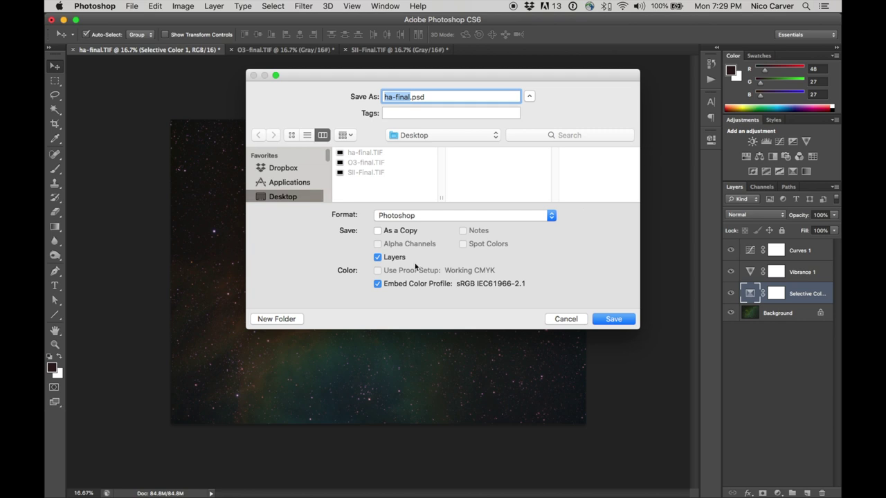
pyautogui.write('sho-ic2177')
pyautogui.press('Return')
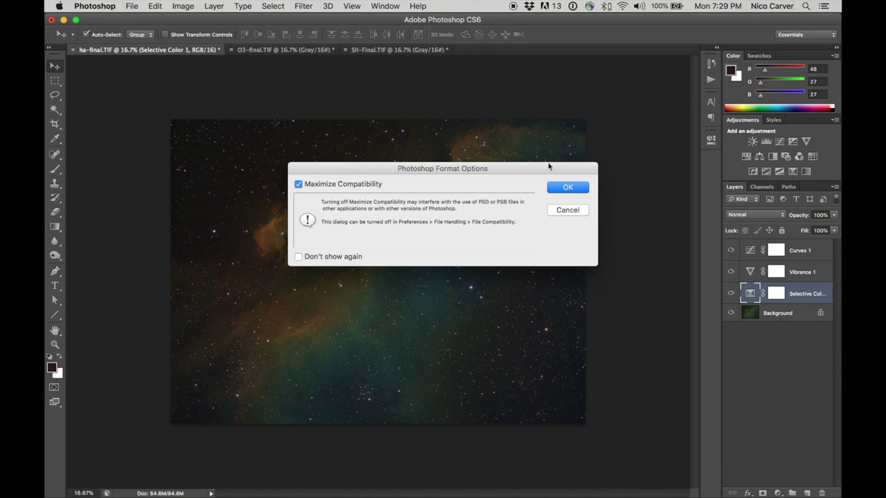
pyautogui.click(556, 187)
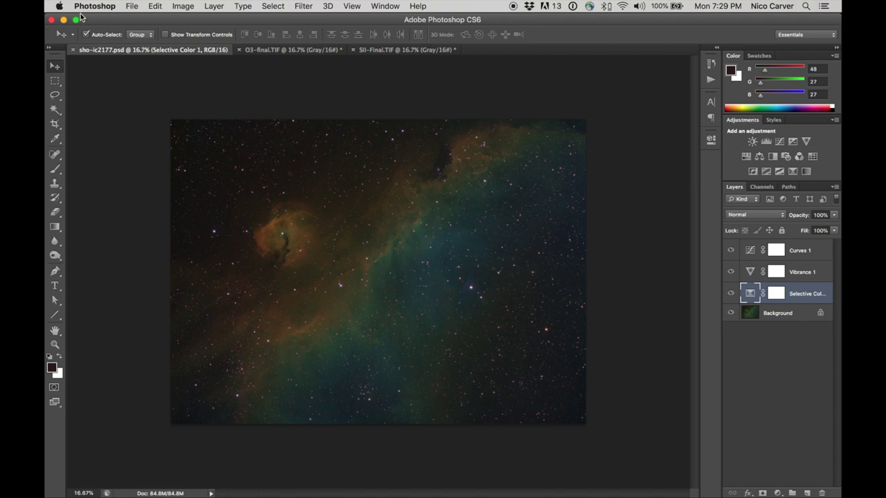
# - Export the image for the web as a maximum-quality JPEG named sho-ic2177.jpg on the Desktop
pyautogui.click(130, 6)
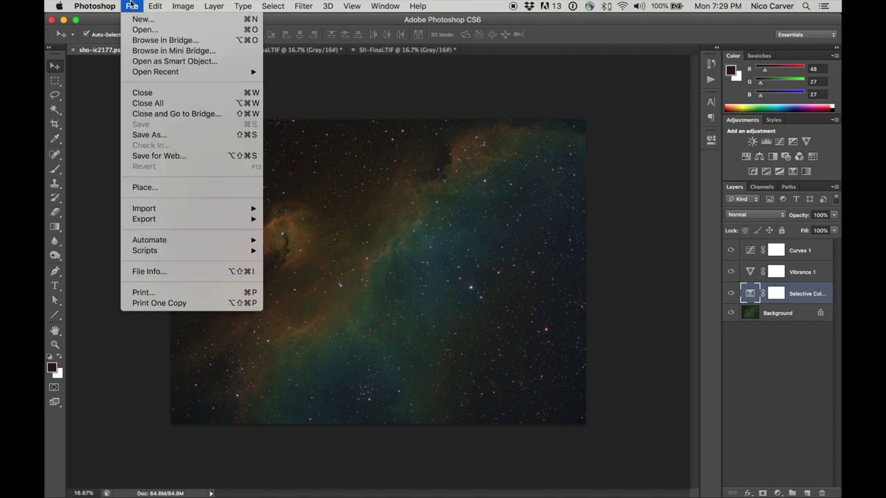
pyautogui.click(177, 156)
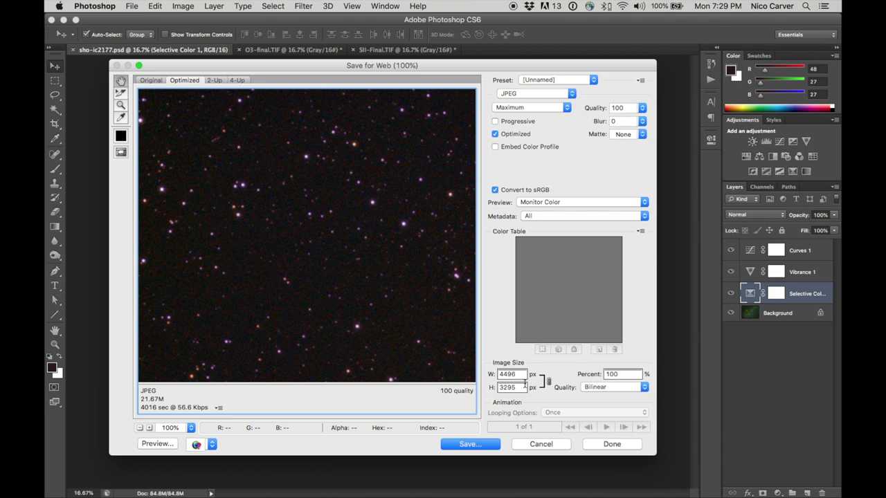
pyautogui.click(571, 94)
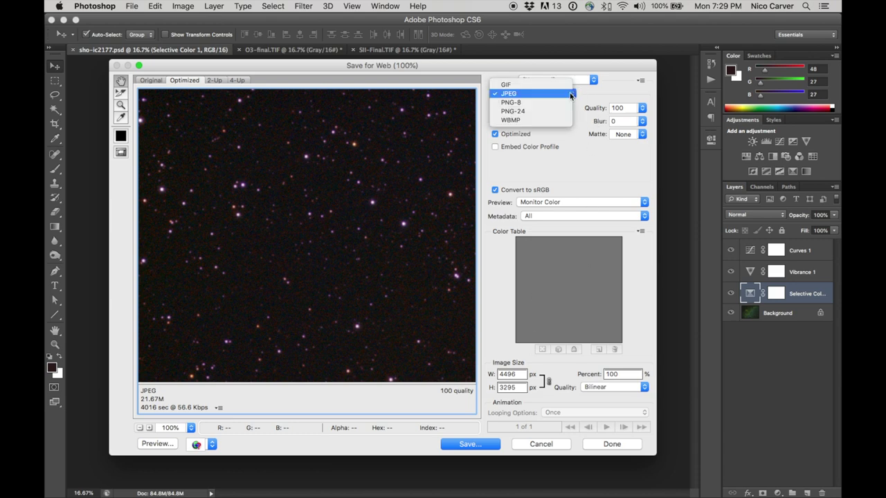
pyautogui.click(576, 94)
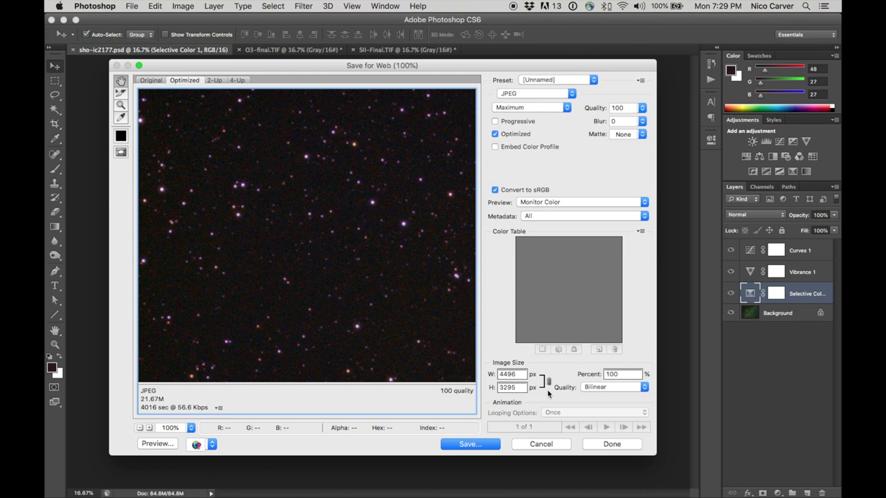
pyautogui.click(472, 448)
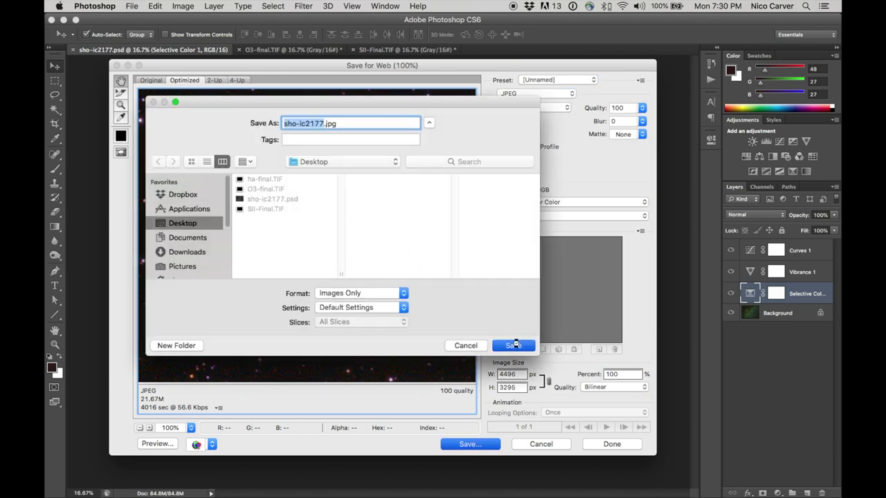
pyautogui.click(513, 345)
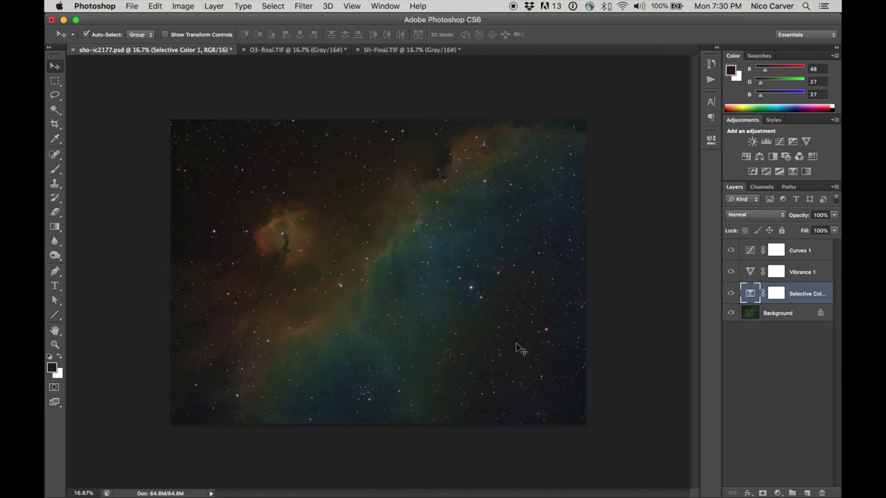
# - Hide Photoshop, view the exported sho-ic2177.jpg from the Desktop in Preview, and quit Preview
pyautogui.press('super+h')
pyautogui.doubleClick(816, 163)
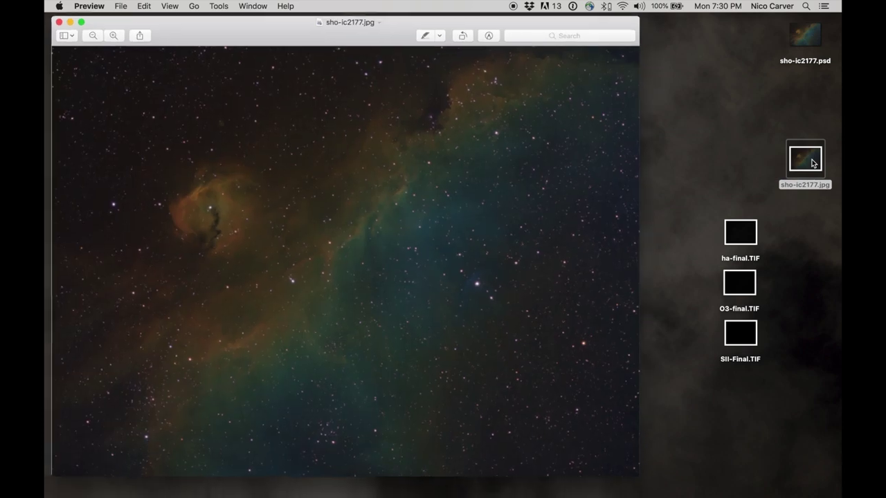
pyautogui.press('super+q')
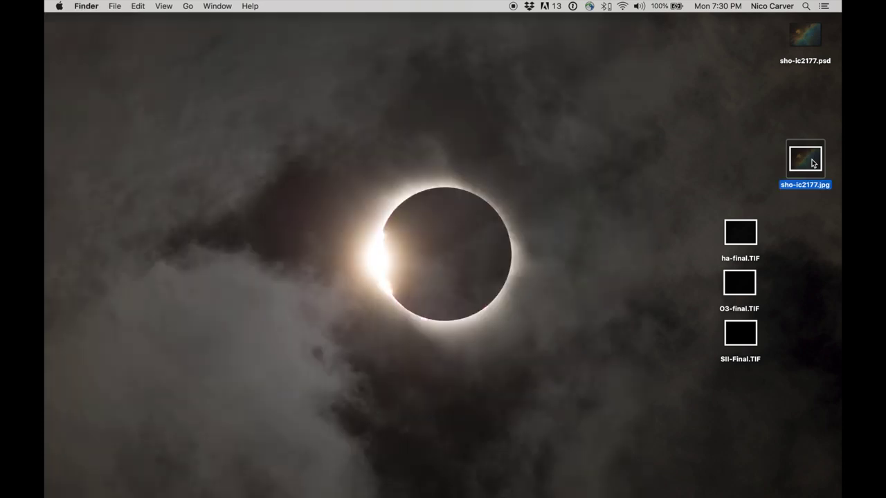
# - Open sho-ic2177.jpg from the Desktop in Google Chrome and view its center at full size
pyautogui.rightClick(813, 162)
pyautogui.moveTo(713, 175)
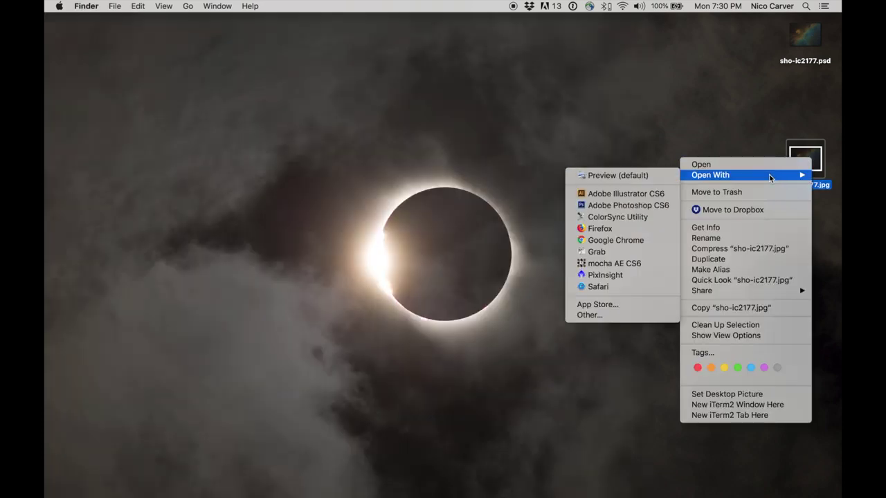
pyautogui.click(658, 241)
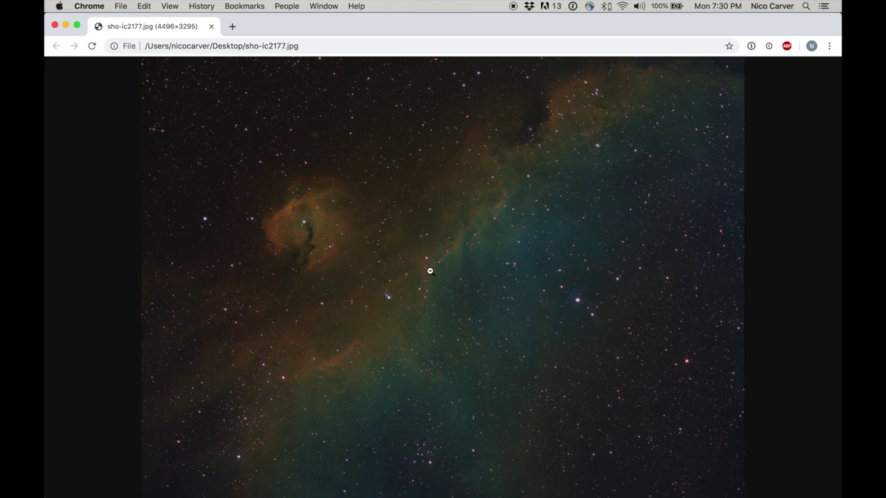
pyautogui.click(429, 272)
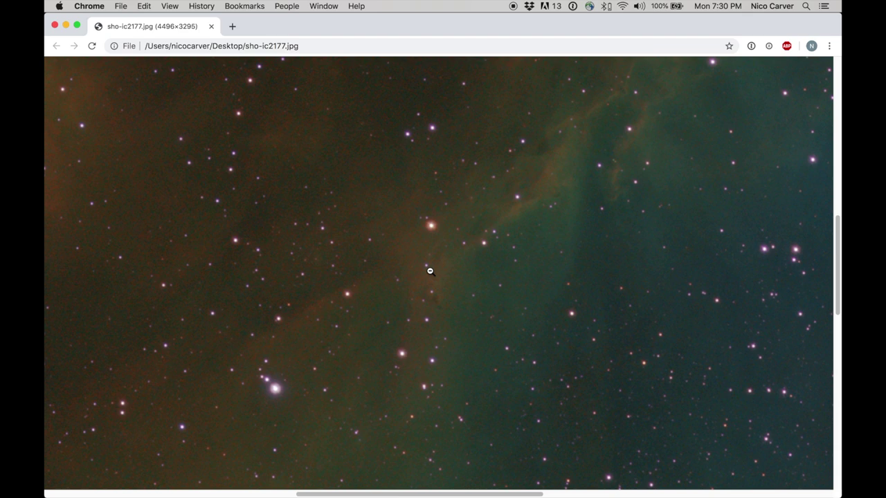
# - Inspect the bright star with the faint blue arc and the round orange nebula at full size, returning to the whole image after each
pyautogui.click(429, 271)
pyautogui.click(582, 308)
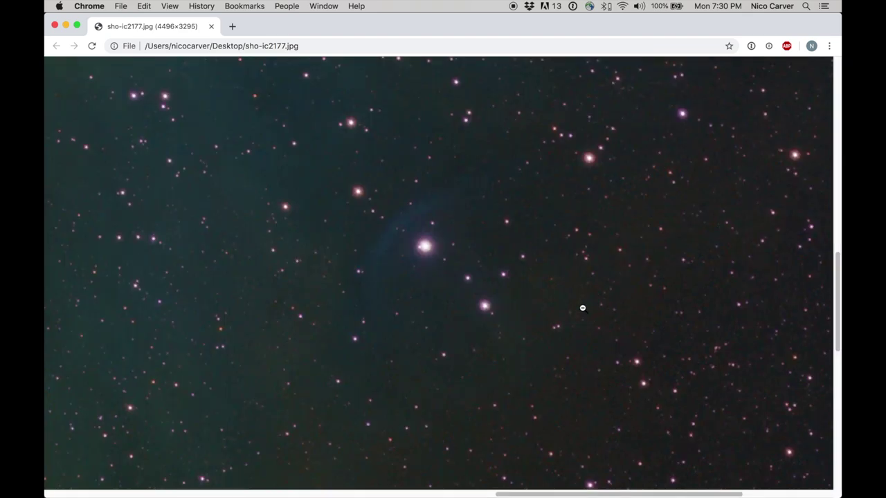
pyautogui.click(582, 308)
pyautogui.click(313, 217)
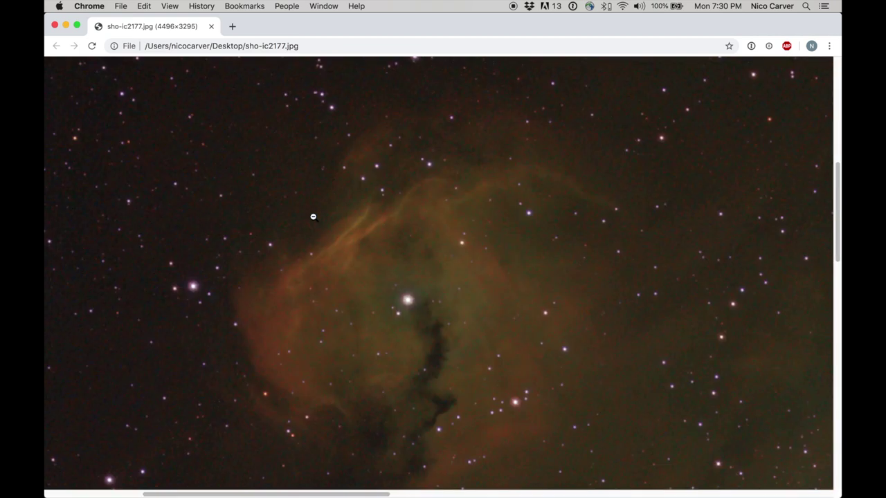
pyautogui.click(356, 253)
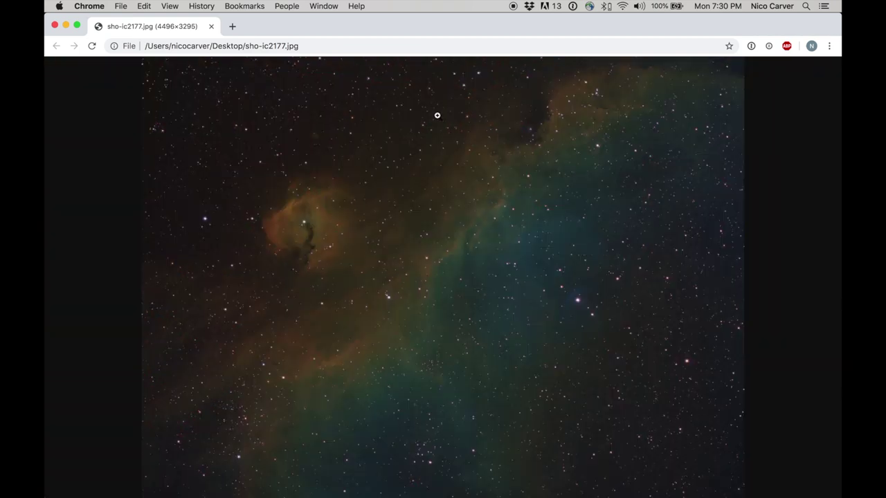
# - Examine the round orange nebula and the star field below it at full size, and return to the whole image
pyautogui.click(316, 213)
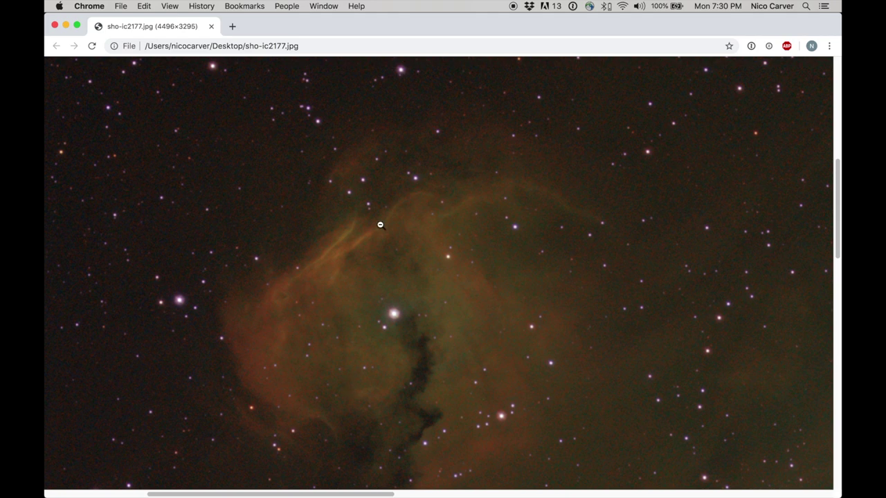
pyautogui.scroll(-10, 492, 187)
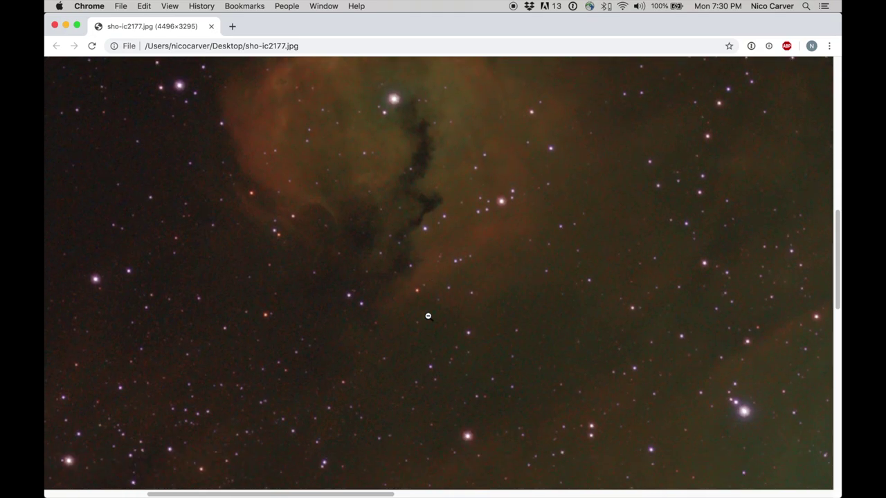
pyautogui.scroll(-6, 427, 316)
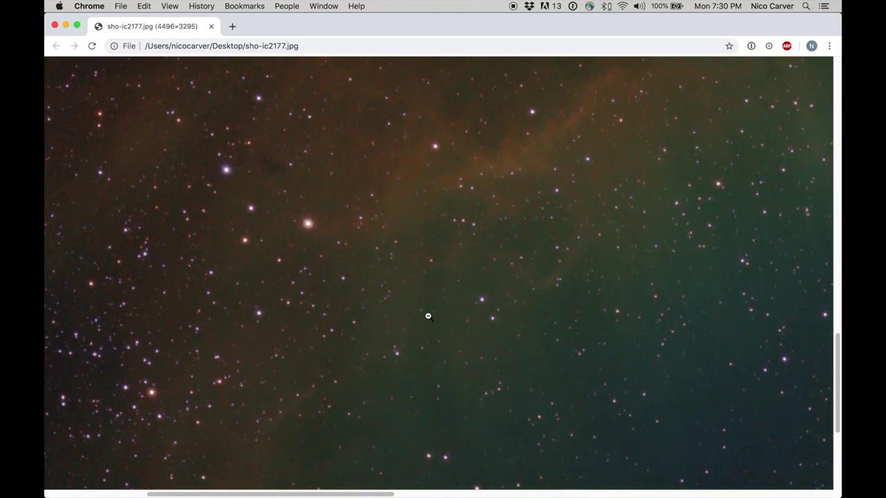
pyautogui.scroll(15, 427, 316)
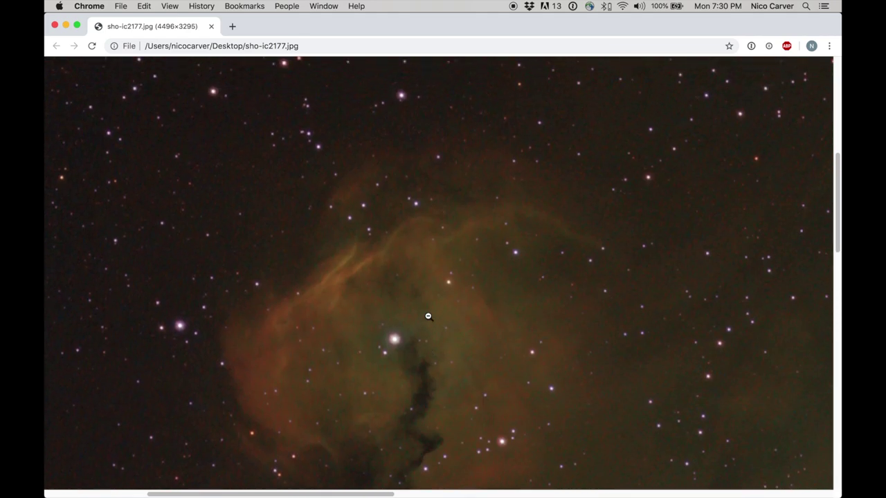
pyautogui.click(427, 316)
# - Check the area beside the round nebula and the central blue-green region at full size, and view the whole image in full screen
pyautogui.click(383, 214)
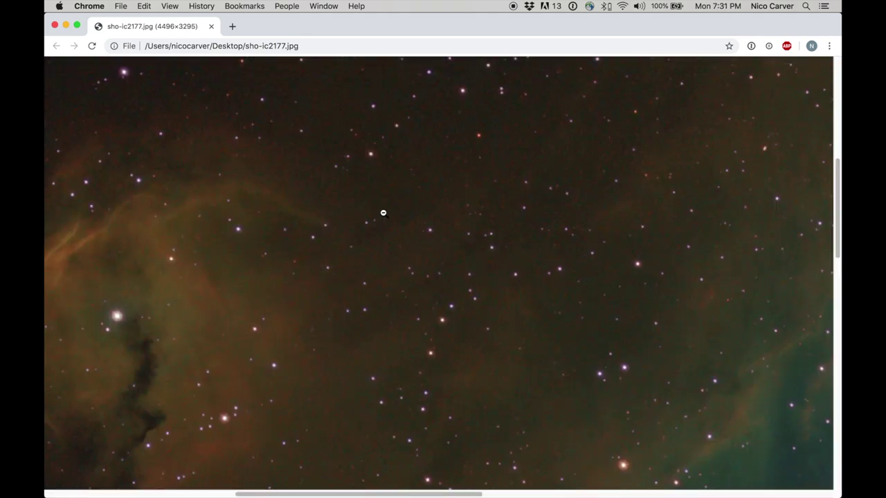
pyautogui.click(481, 286)
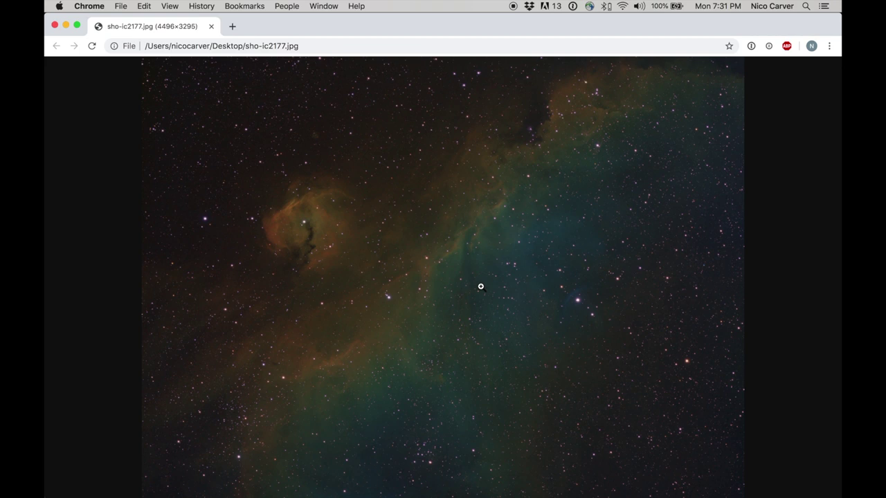
pyautogui.click(480, 286)
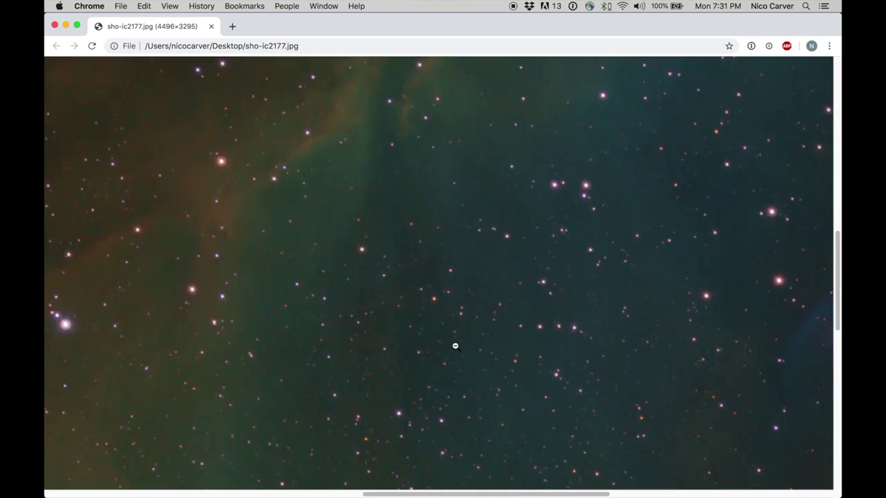
pyautogui.click(534, 311)
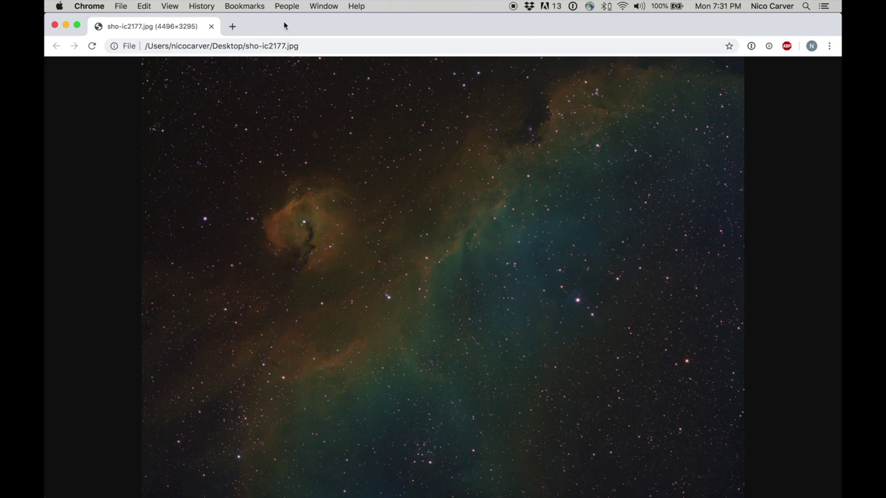
pyautogui.click(78, 26)
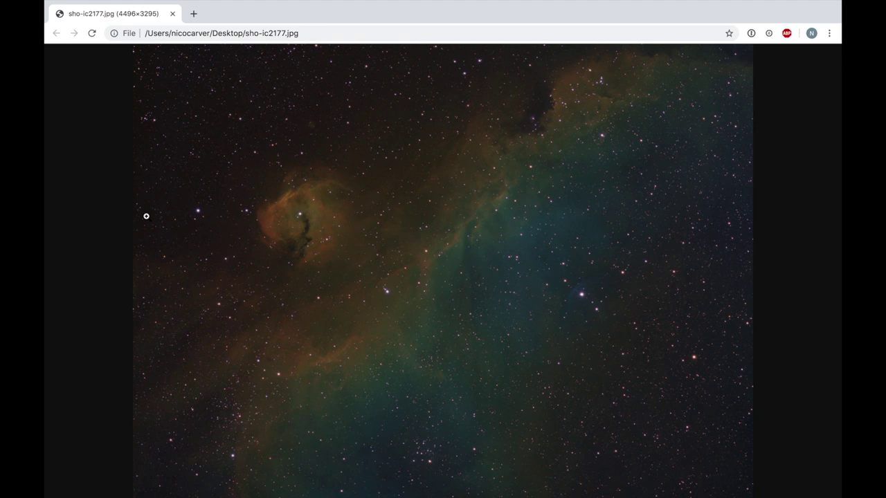